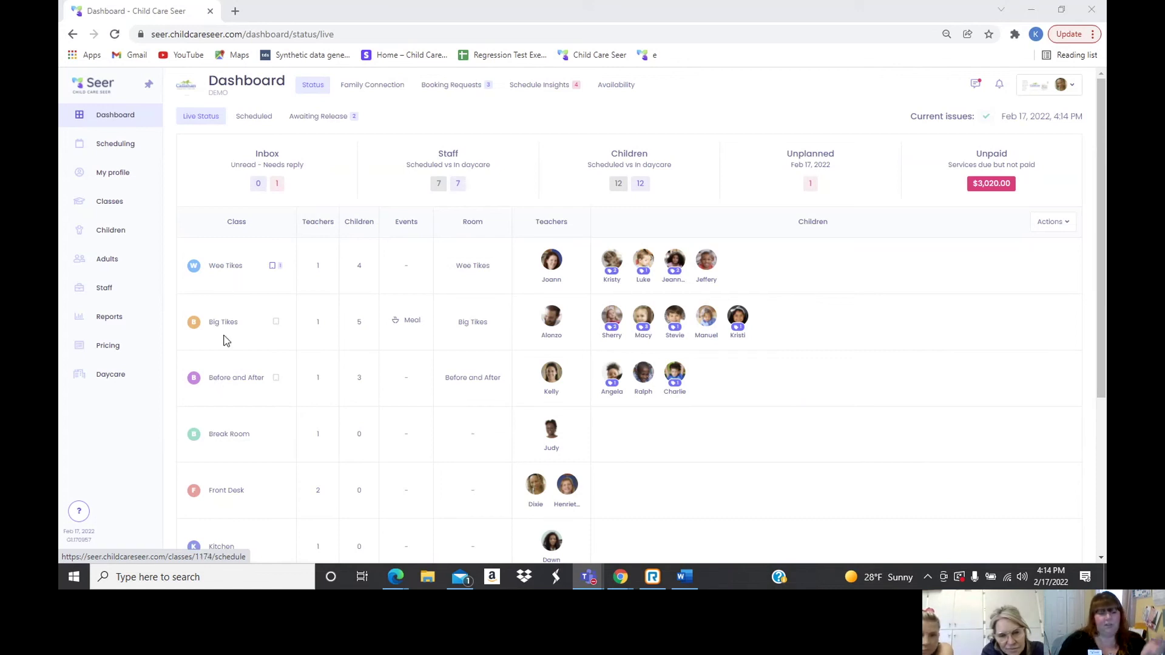
Review the live class status, view the QR sign-in code for the Wee Tikes class device, and close it.
scroll(239, 449, "down", 4)
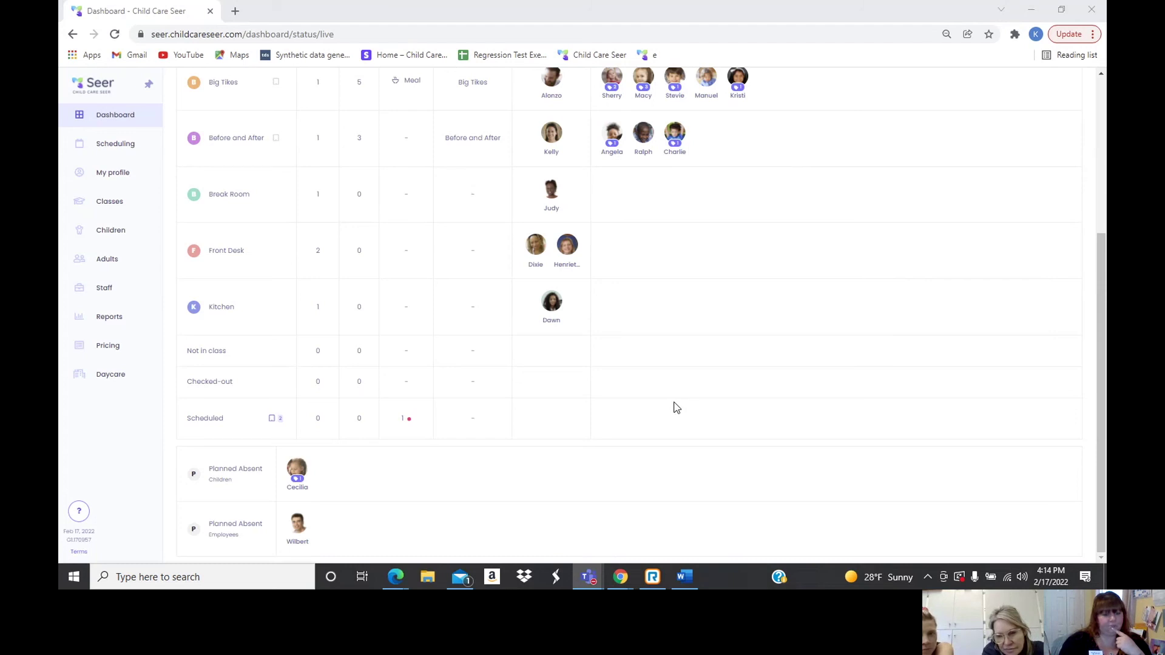
scroll(674, 405, "up", 4)
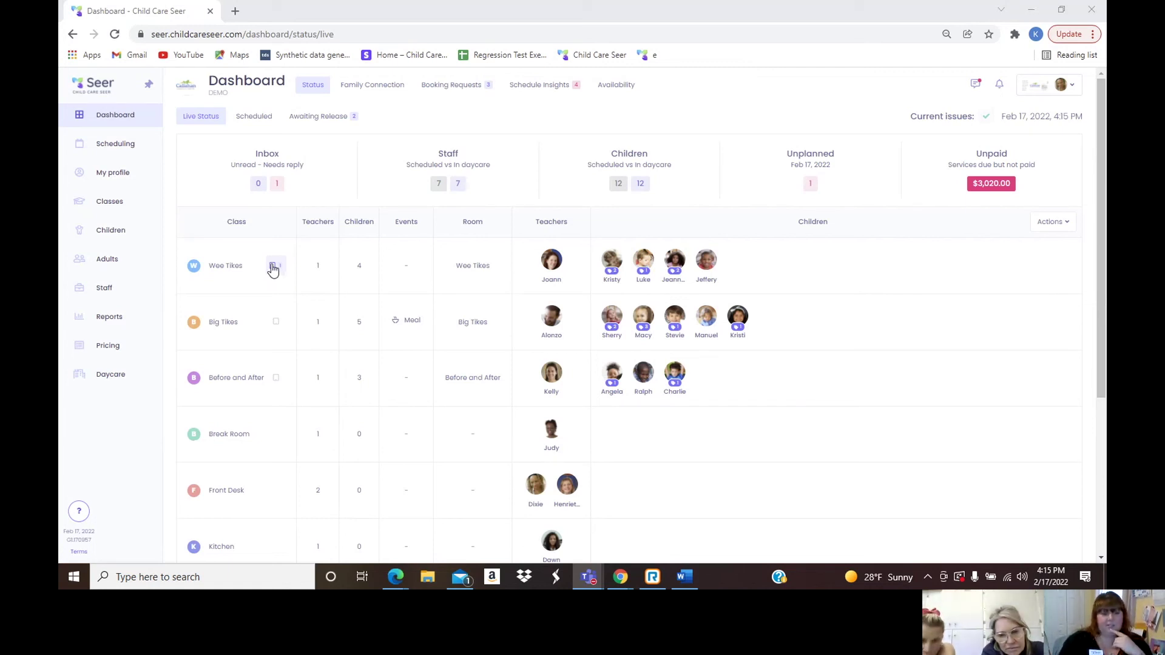
left_click(273, 267)
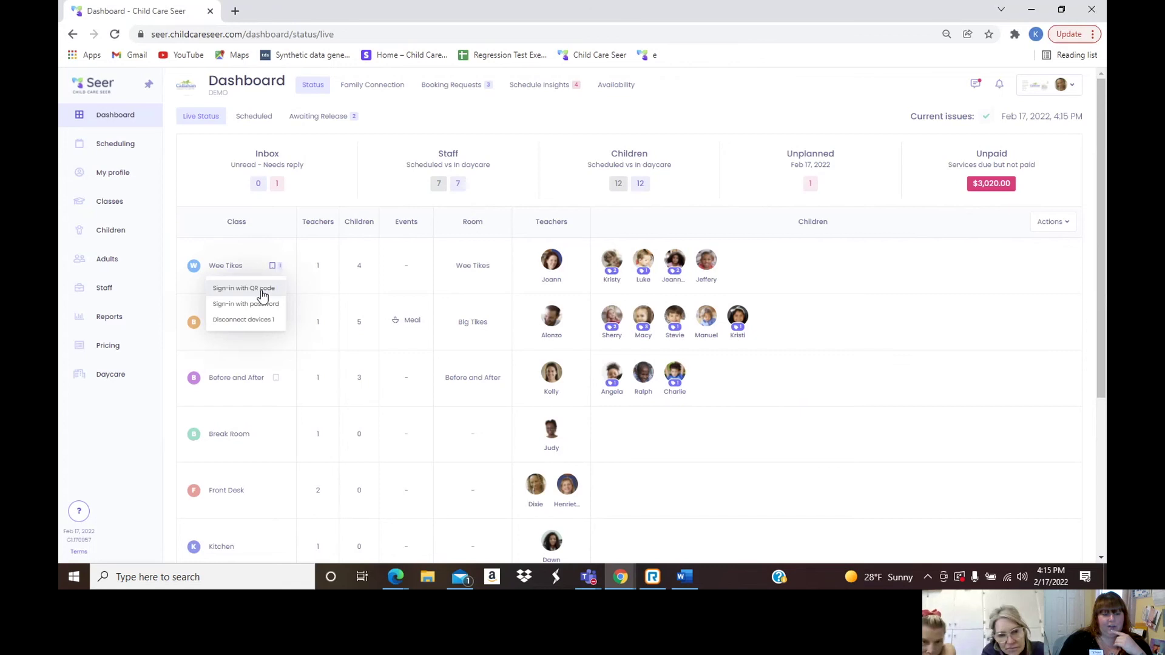
left_click(262, 290)
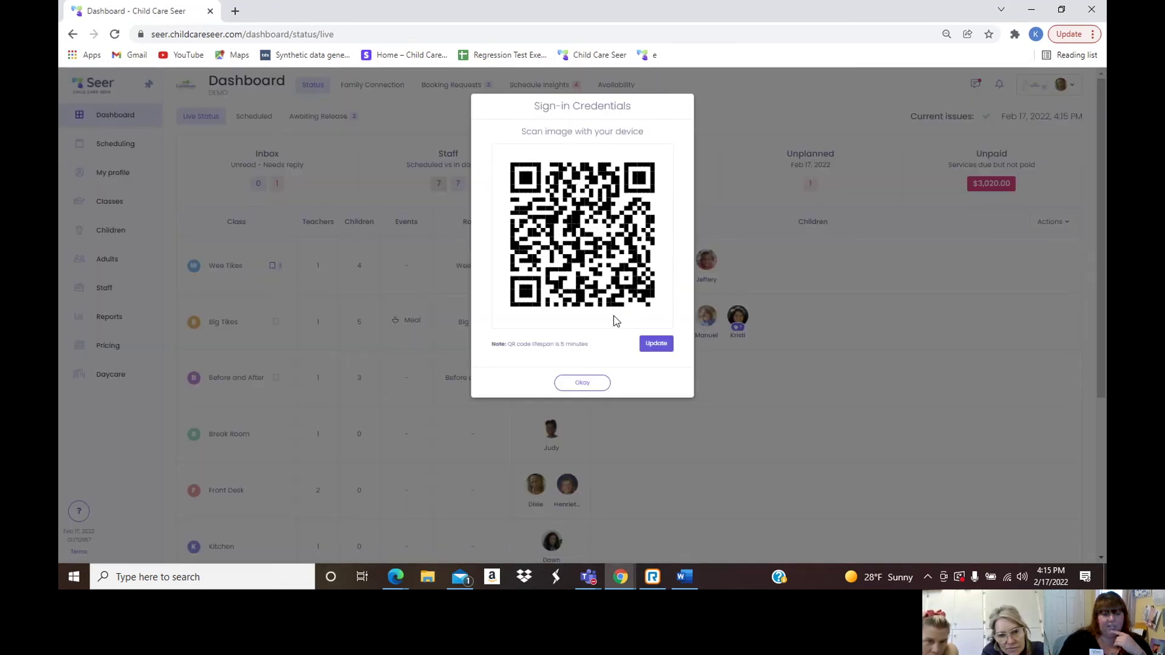
left_click(583, 382)
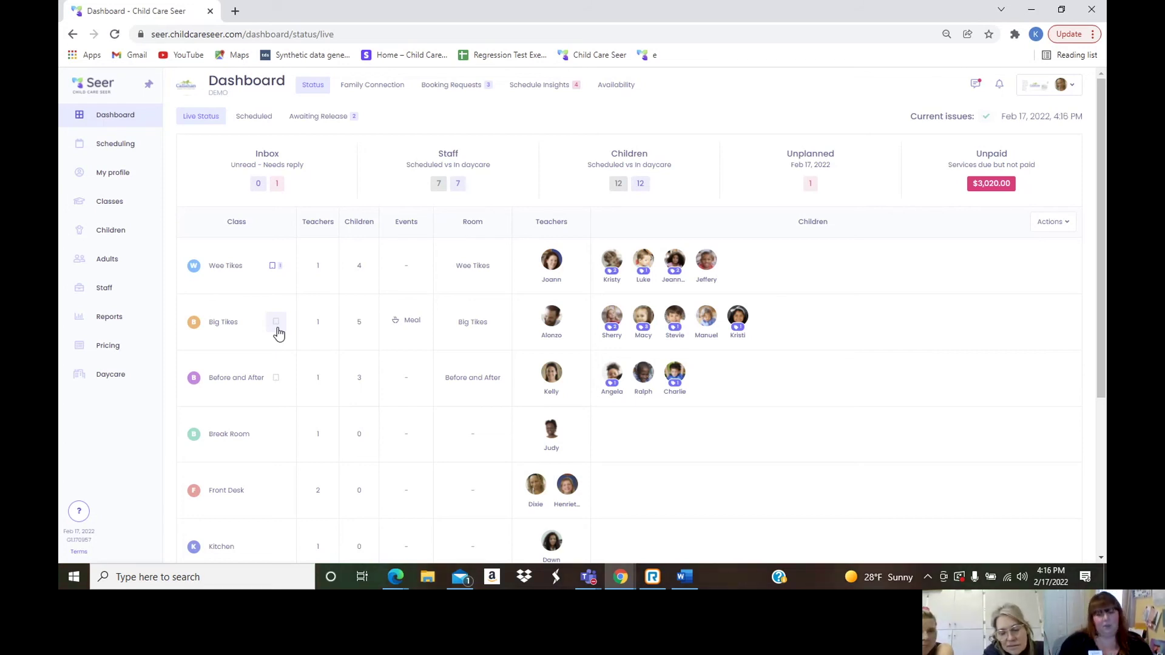
View the profile and weekly schedule of the teacher in Wee Tikes, and return to the dashboard.
left_click(555, 269)
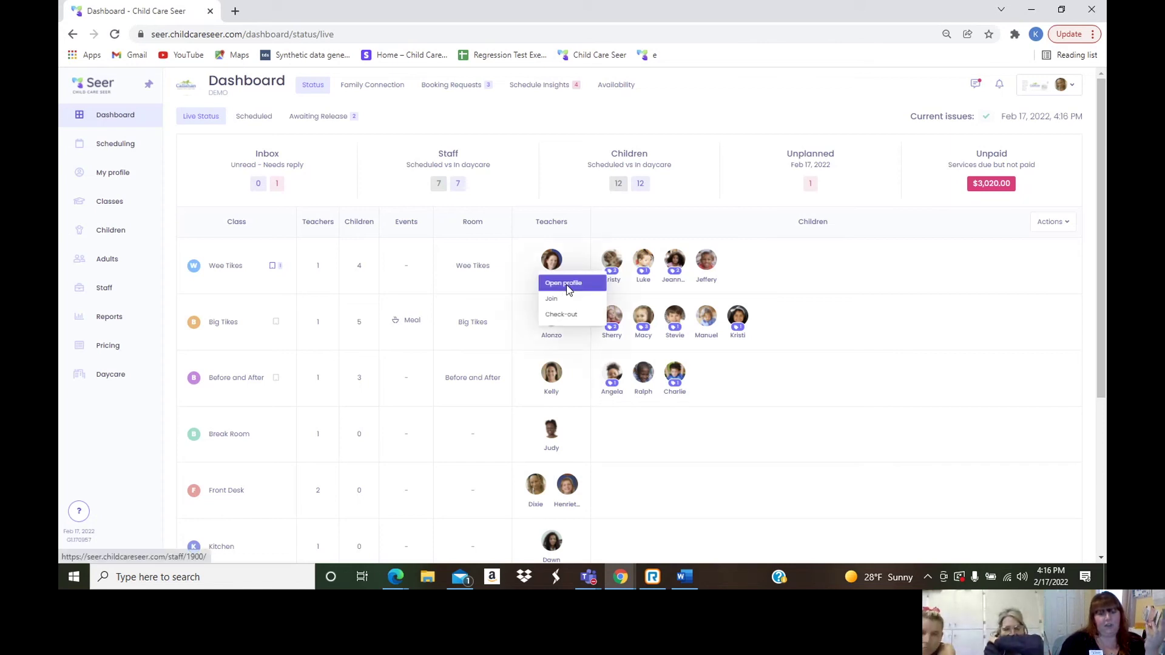
left_click(565, 282)
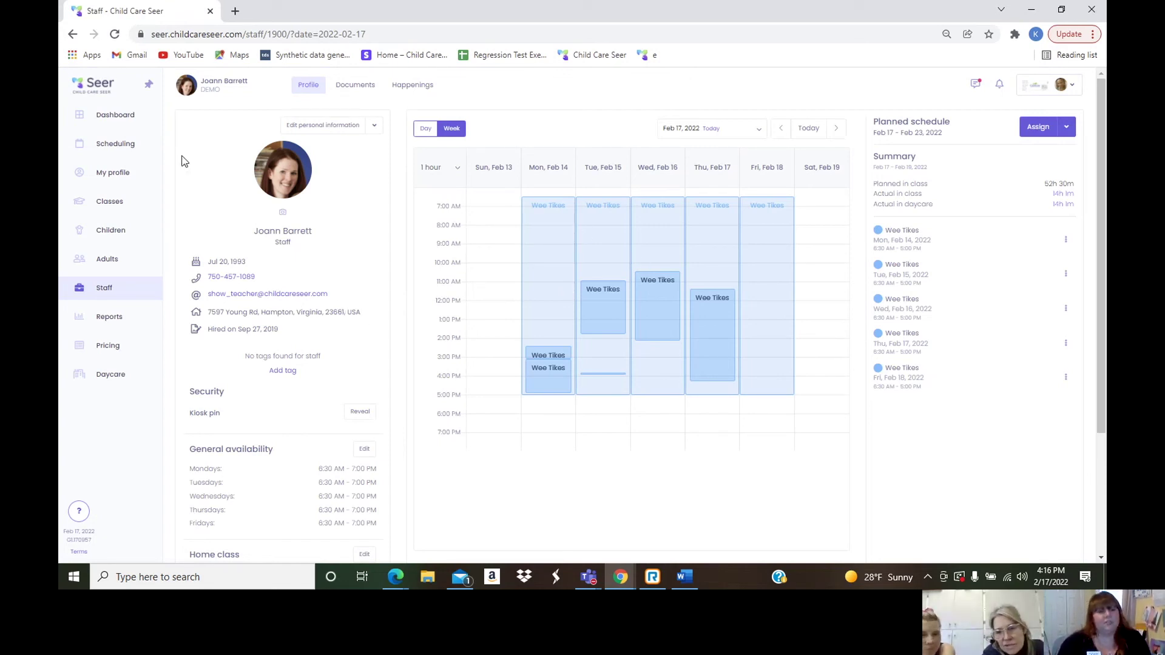
left_click(128, 122)
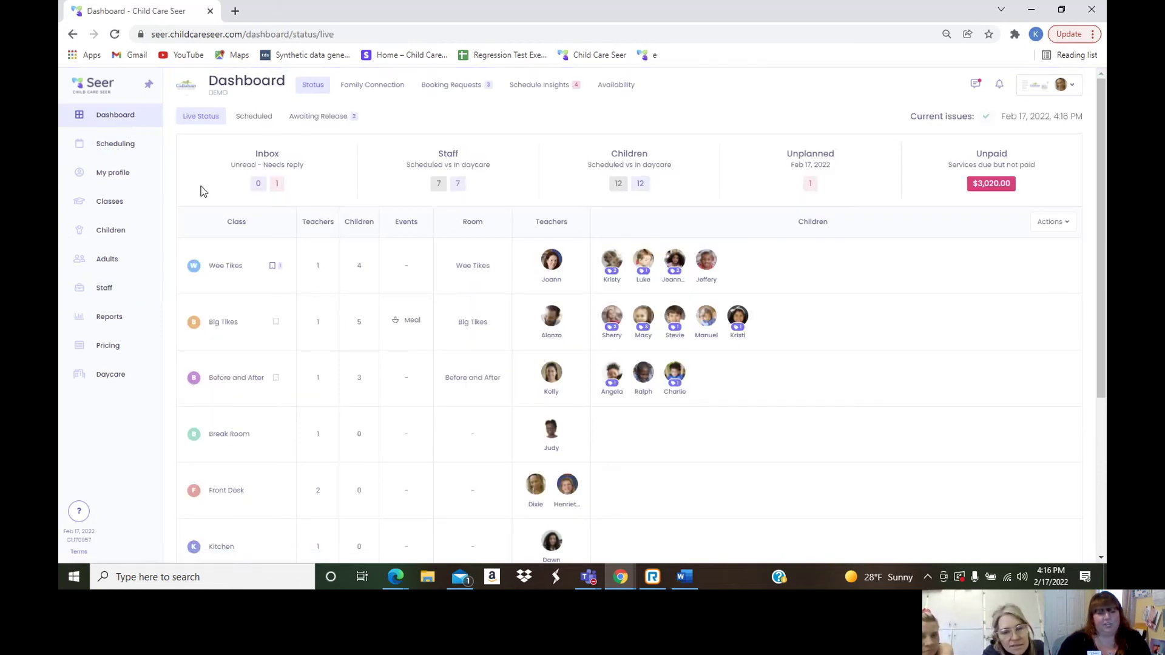
Open the messages awaiting a reply, look through the new discussion form, and cancel it.
left_click(278, 190)
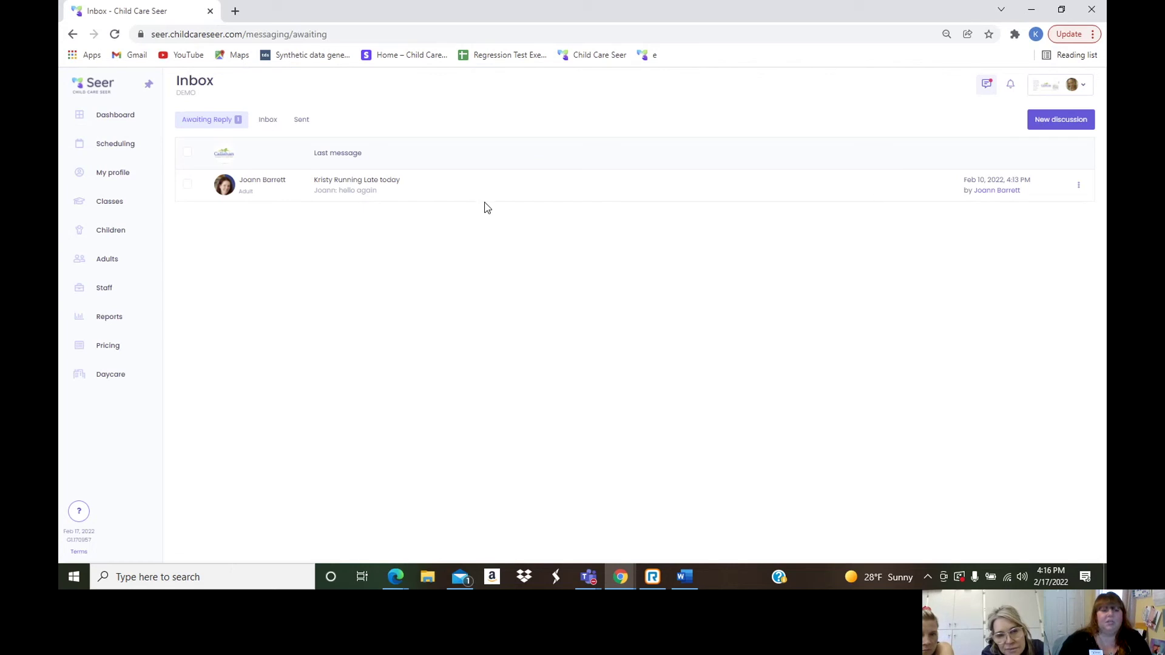
left_click(1064, 123)
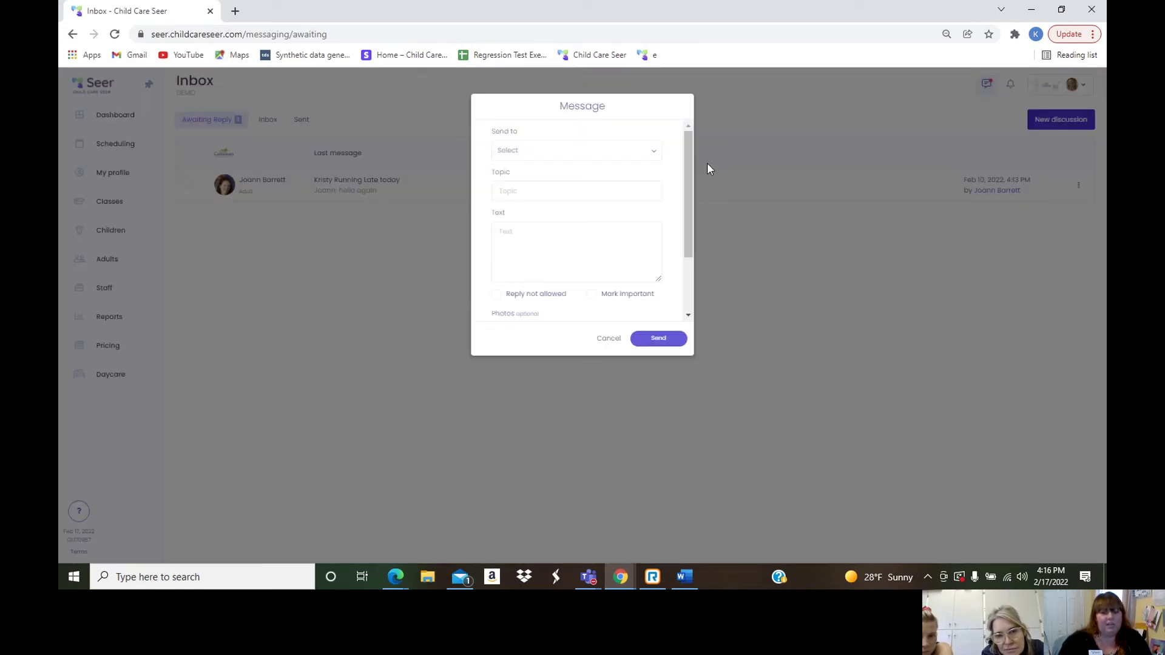
mouse_move(693, 149)
left_mouse_down()
mouse_move(691, 189)
mouse_move(691, 158)
left_mouse_up()
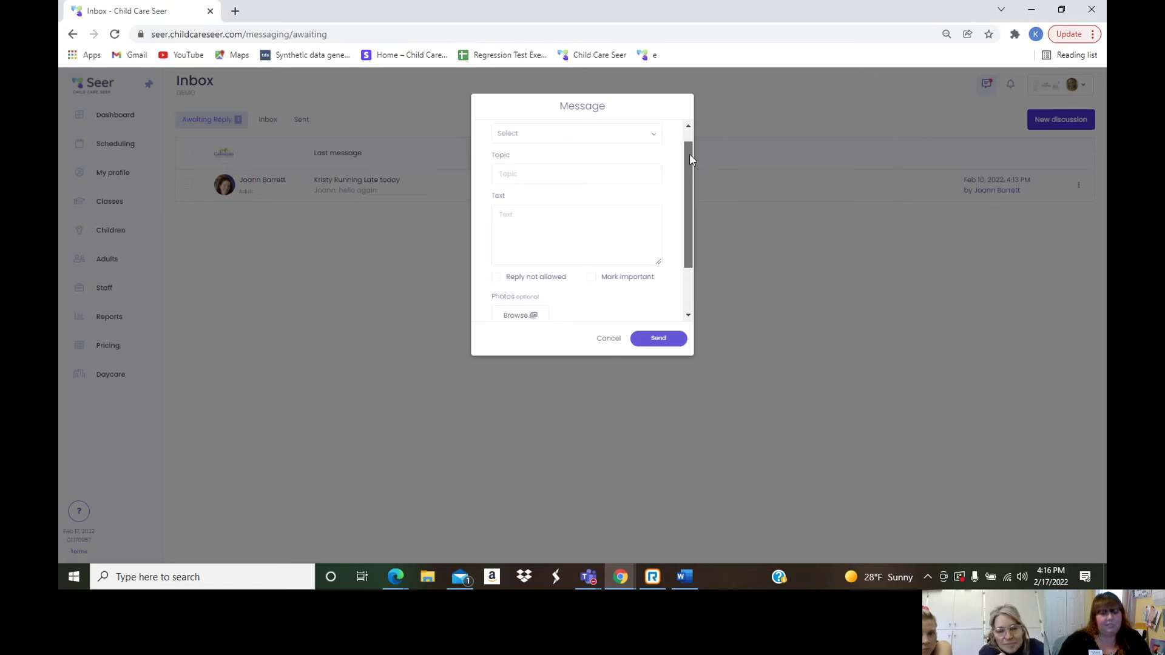
left_click(609, 339)
Read the conversation awaiting a reply and the sent message "School is closed on Monday", and return to the dashboard.
left_click(346, 193)
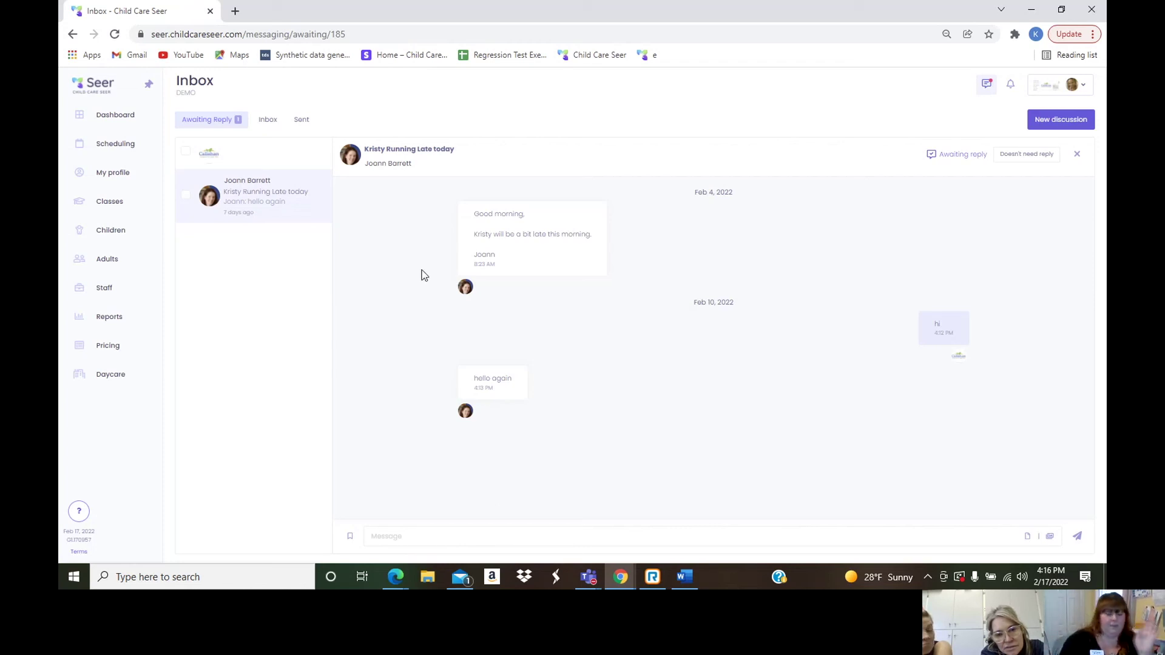
left_click(301, 120)
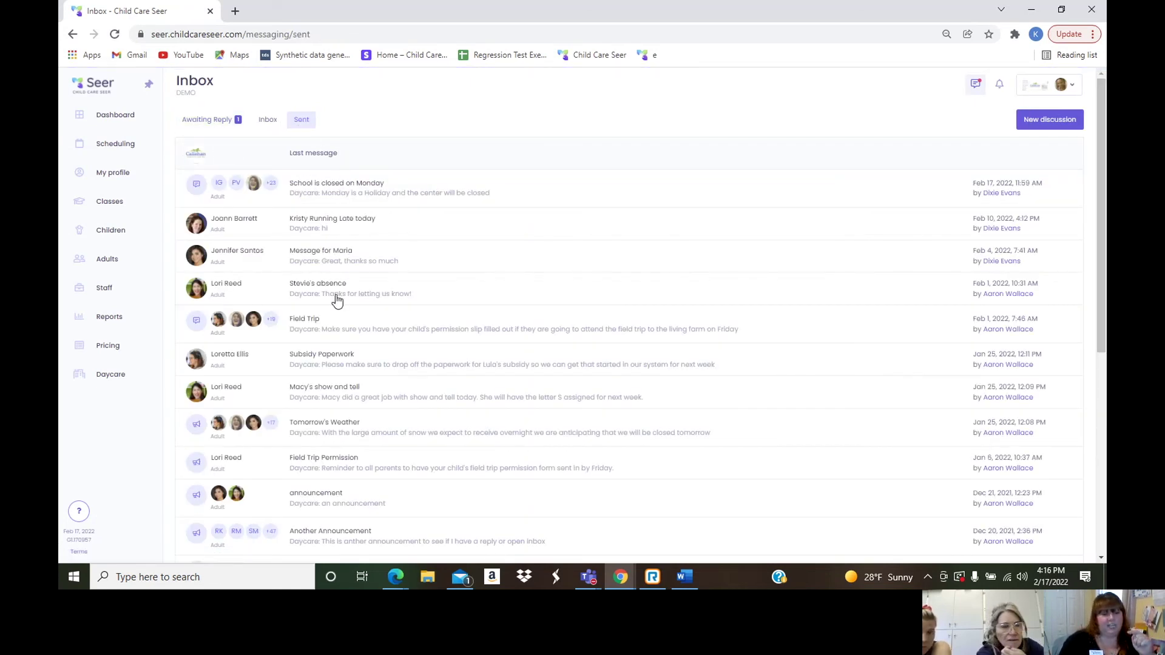
left_click(328, 194)
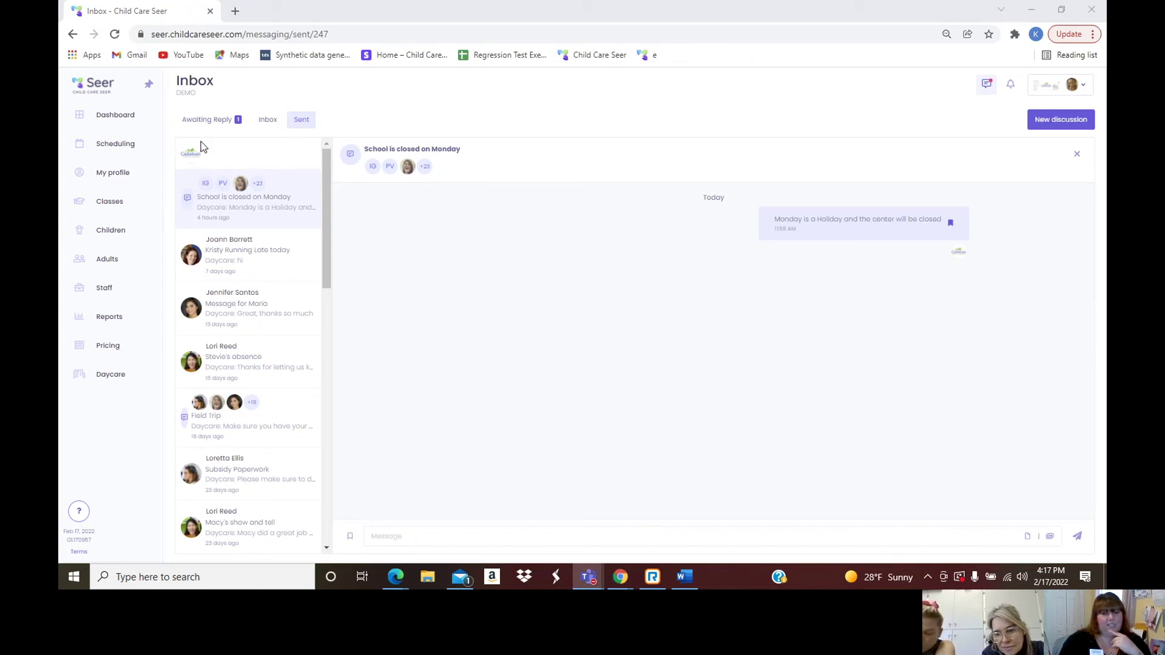
left_click(115, 115)
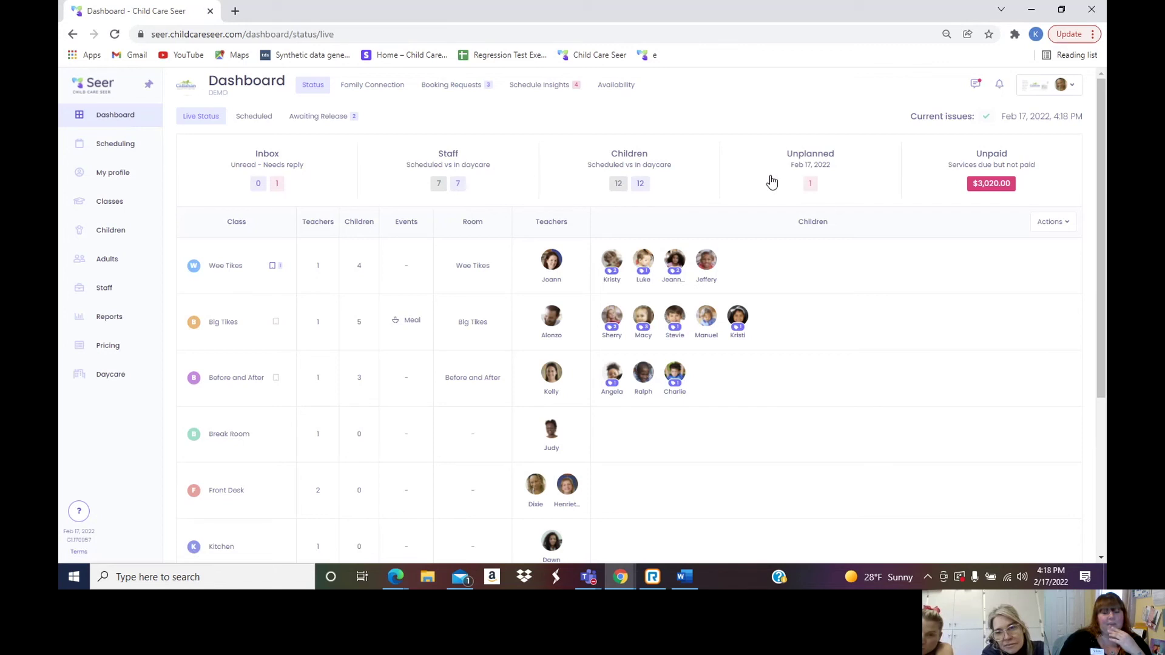
Look at today's unplanned children schedule and the dashboard's Scheduled status, and return to Live Status.
left_click(808, 184)
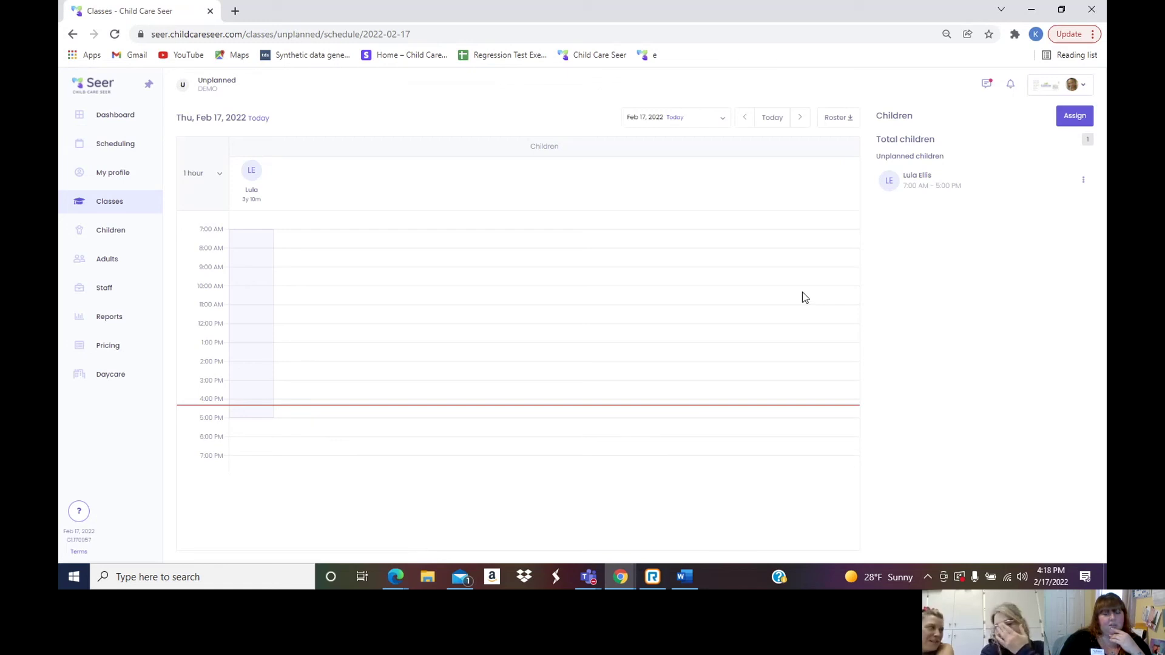
left_click(123, 126)
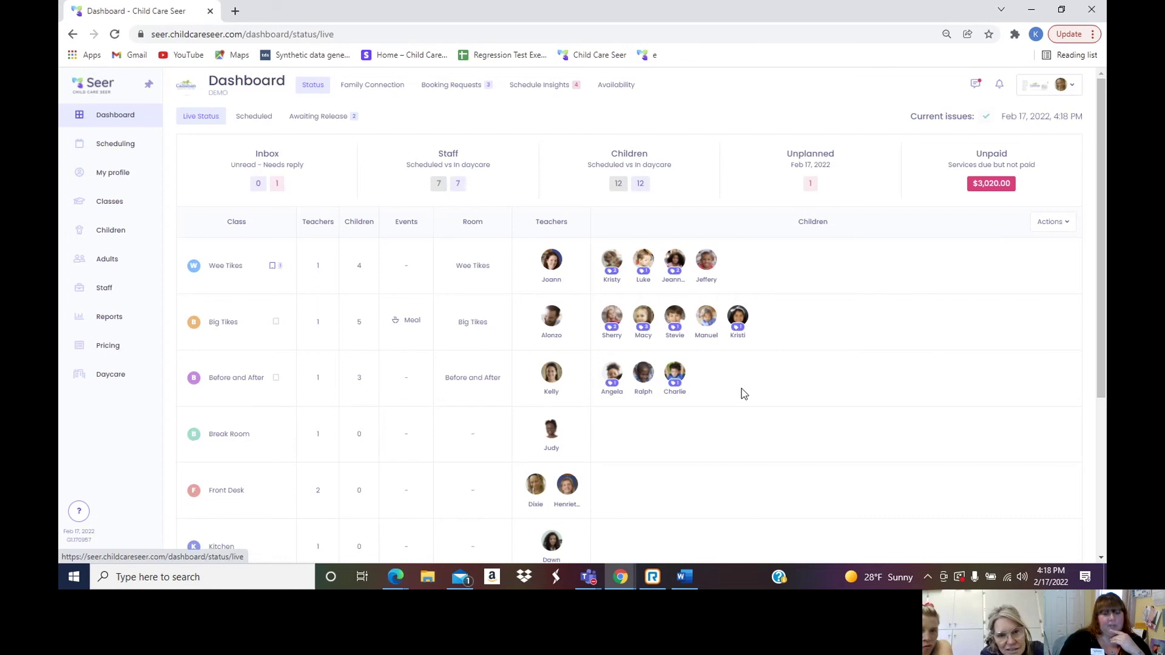
left_click(265, 119)
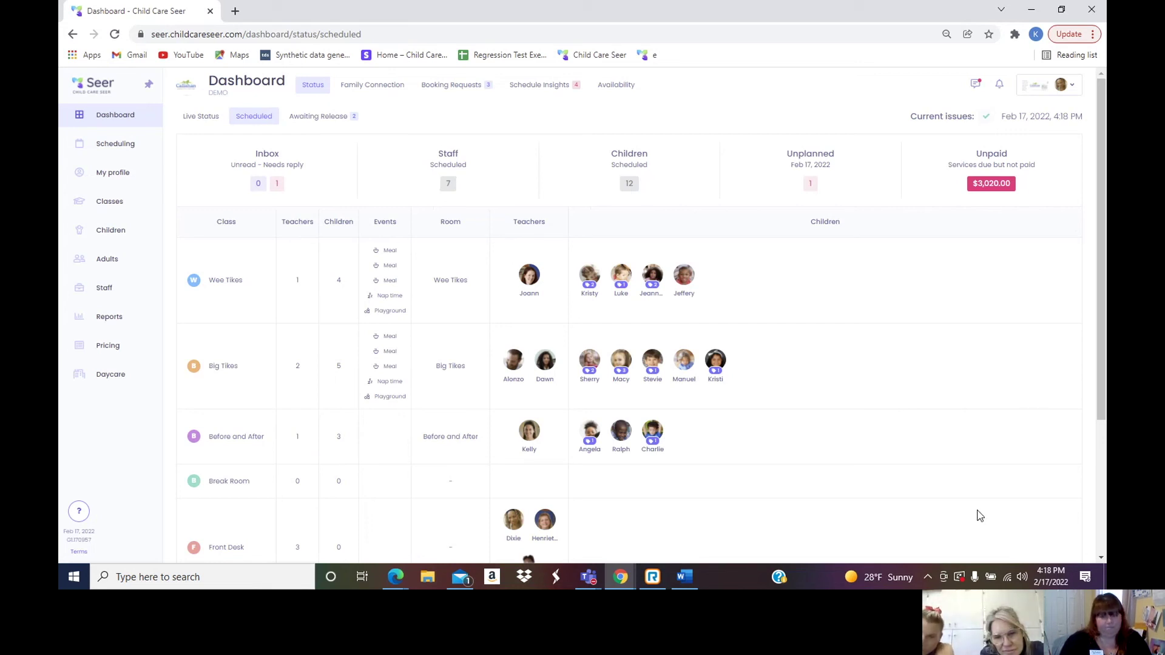
left_click(219, 121)
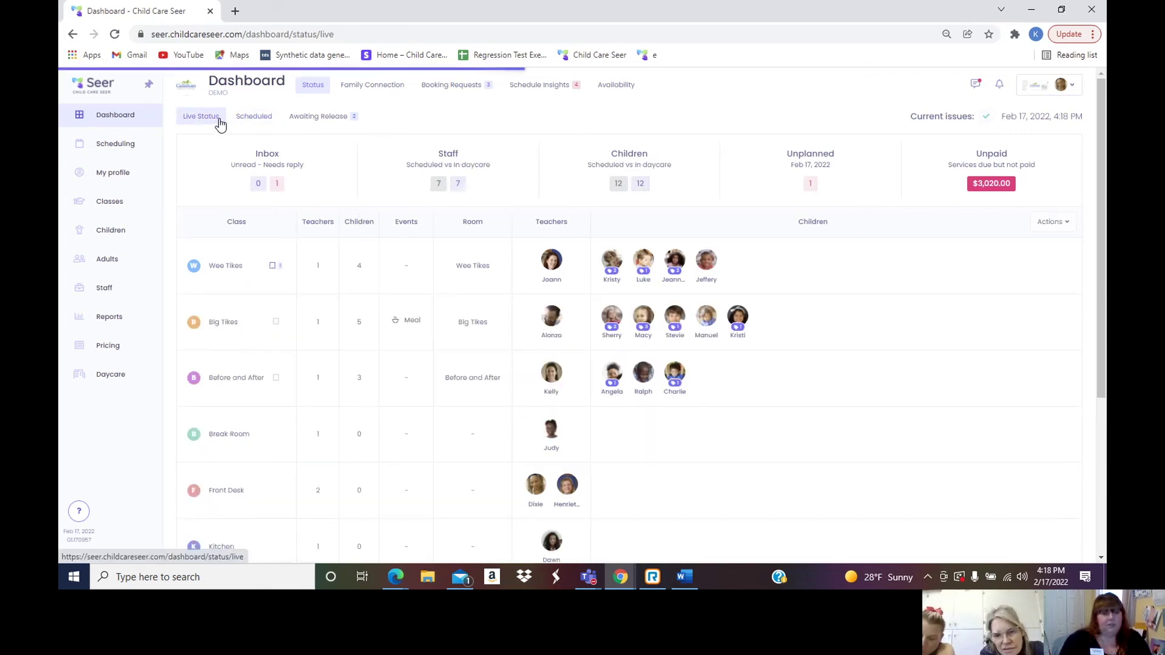
Move the teacher in Wee Tikes to the Big Tikes class, and view the list of current issues.
left_click(553, 267)
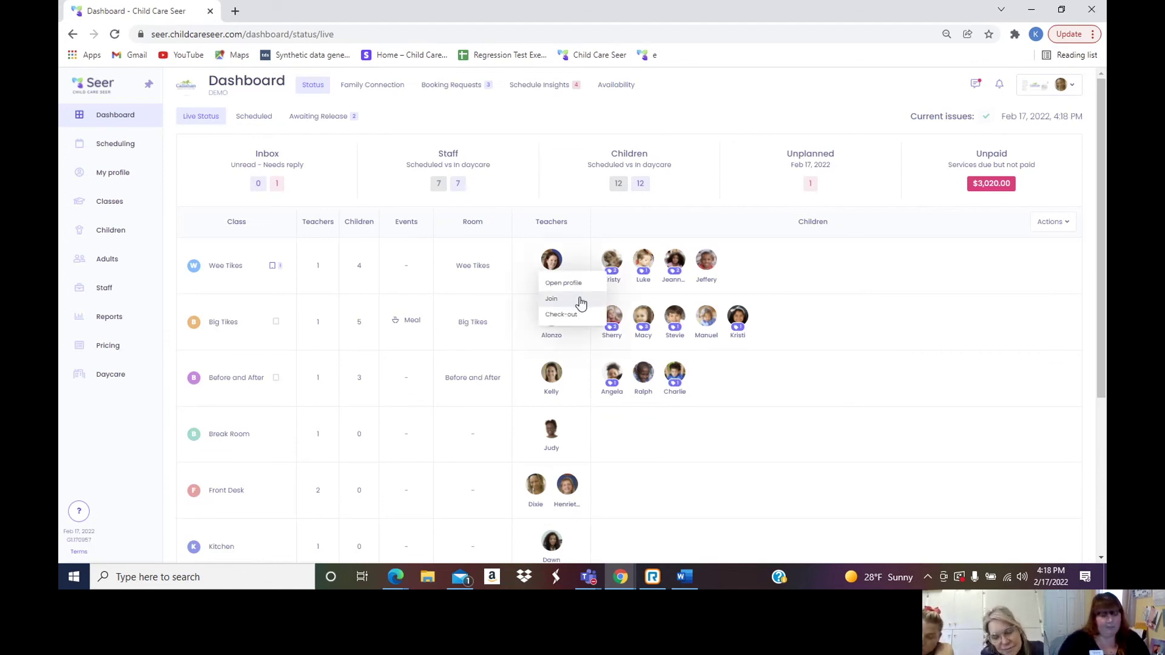
left_click(561, 301)
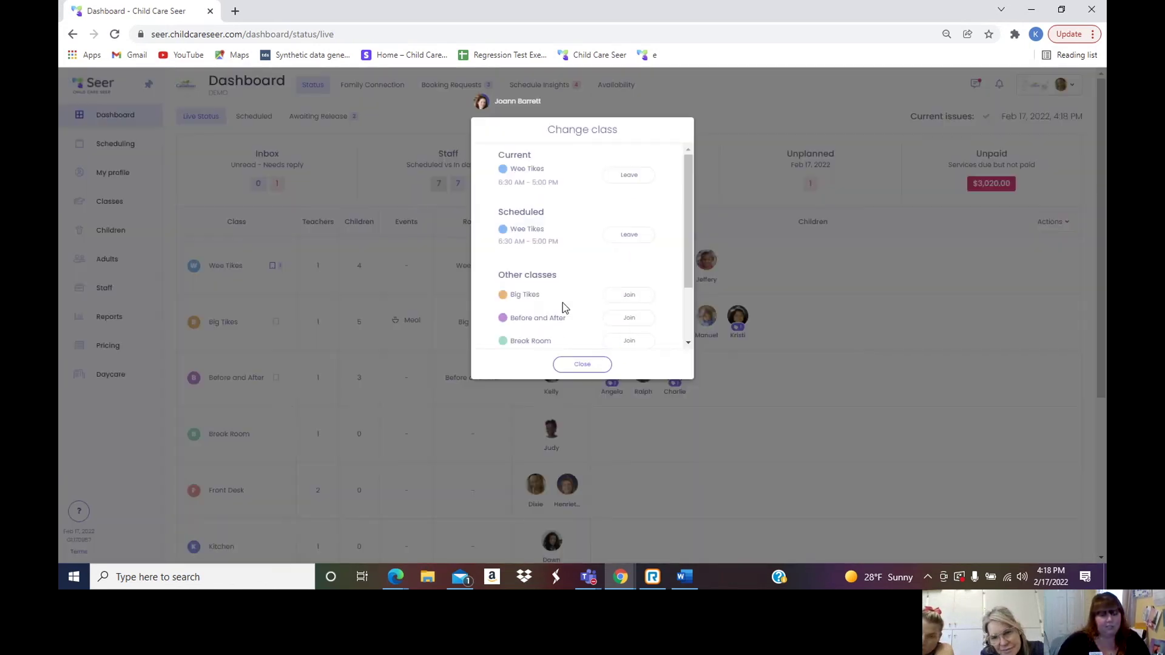
left_click(636, 297)
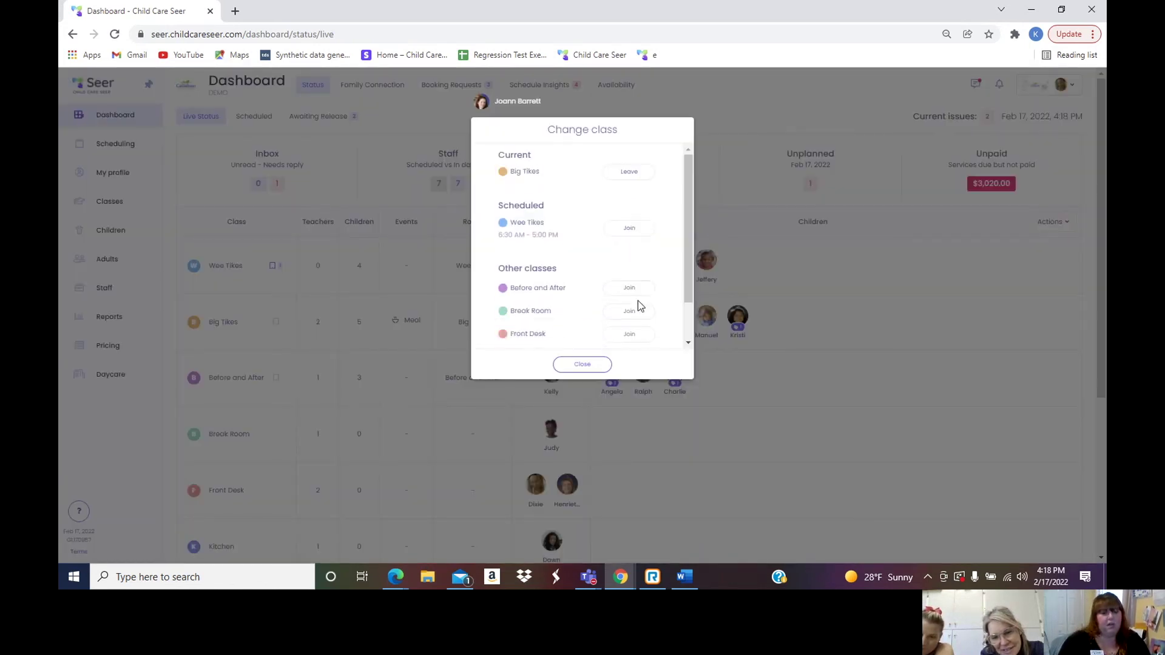
left_click(583, 365)
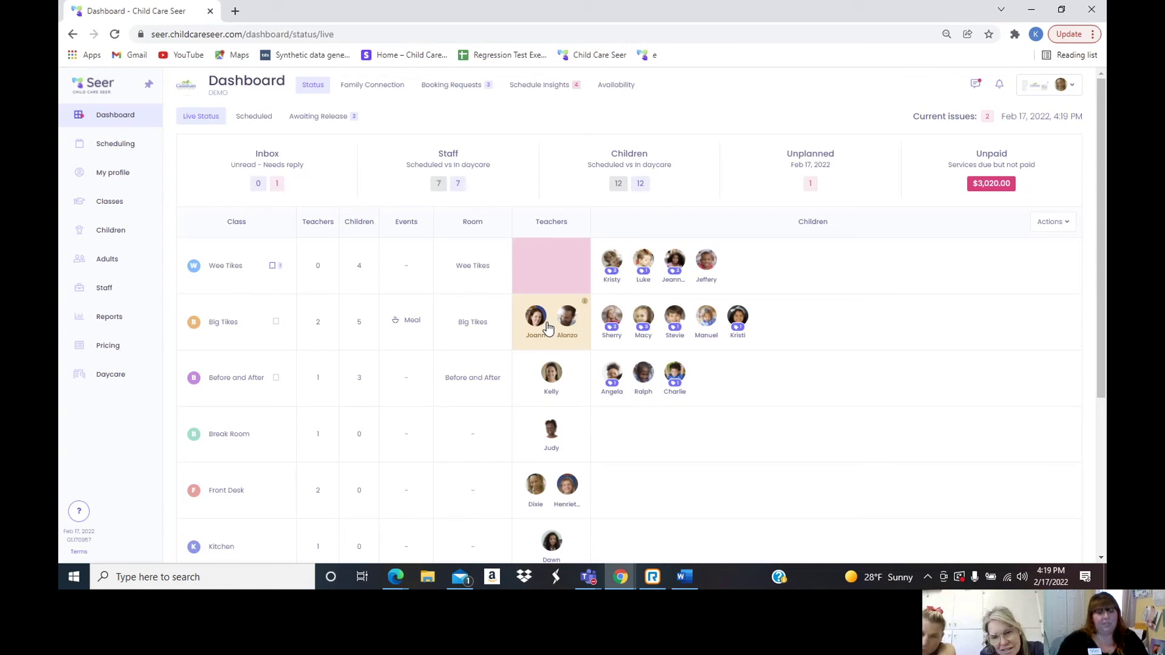
mouse_move(586, 303)
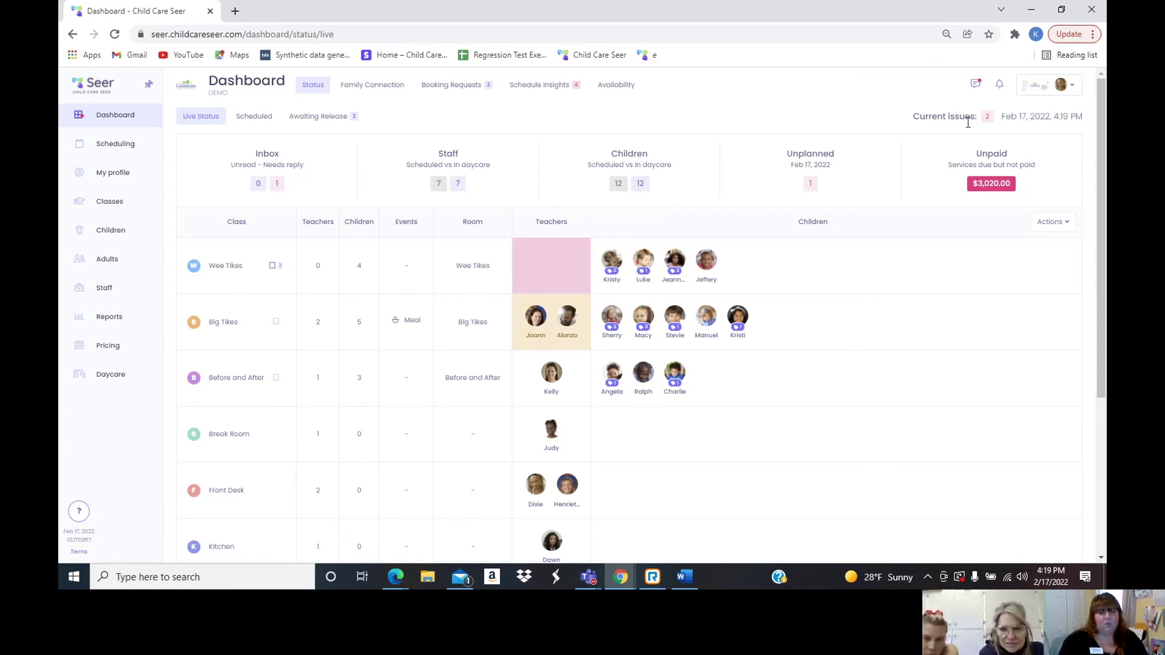
mouse_move(987, 117)
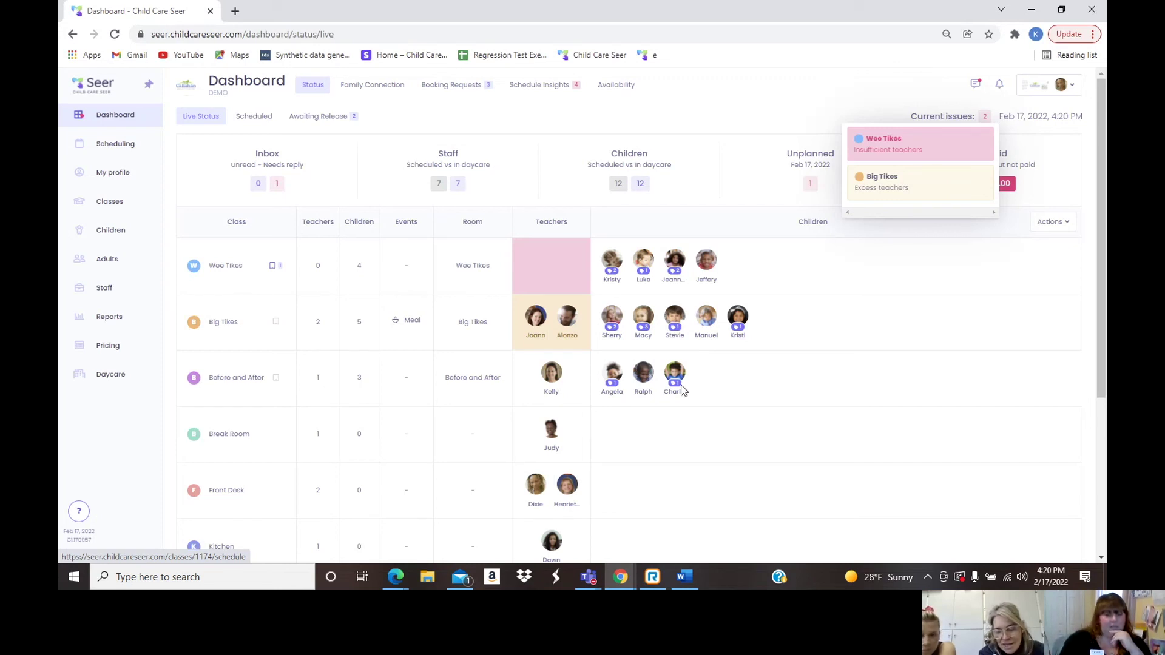
Switch to the check-in kiosk window, place it clear of the dashboard's teacher list, and sign in with a staff member's six-digit check-in PIN.
mouse_move(408, 586)
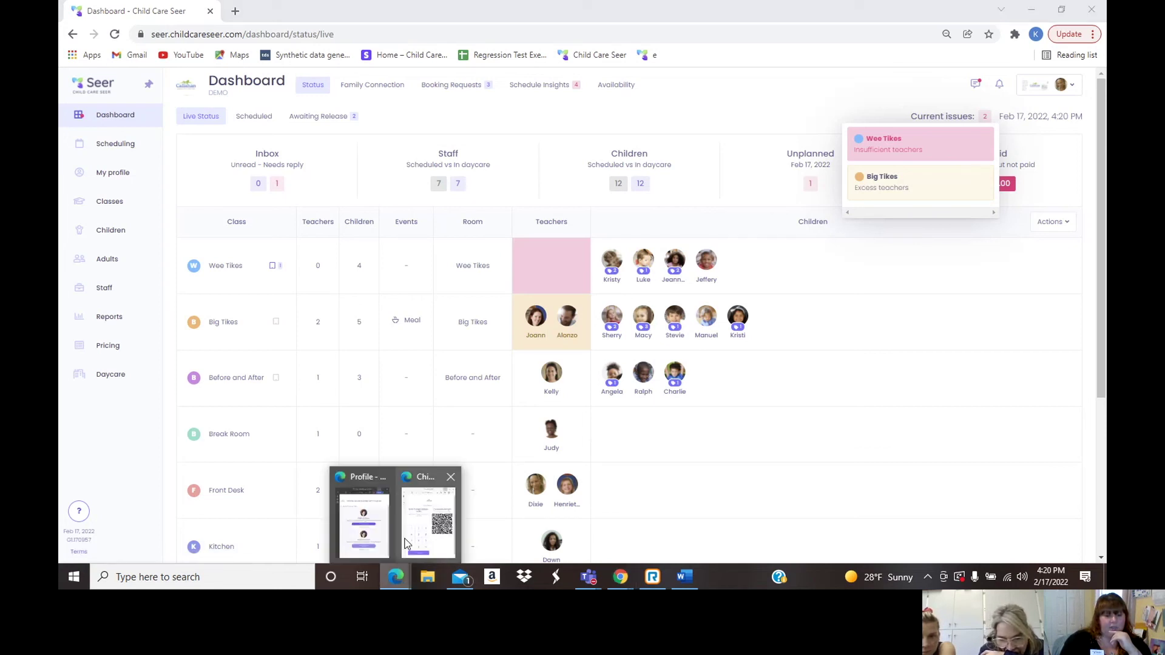
left_click(456, 482)
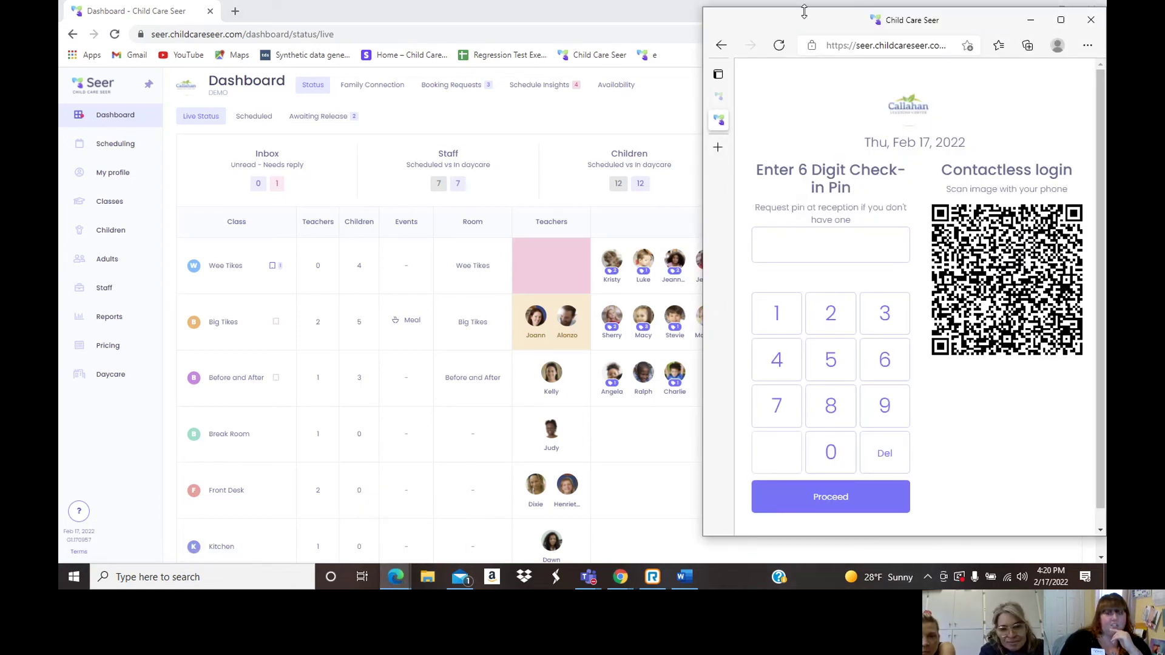
left_click_drag(823, 20, 208, 31)
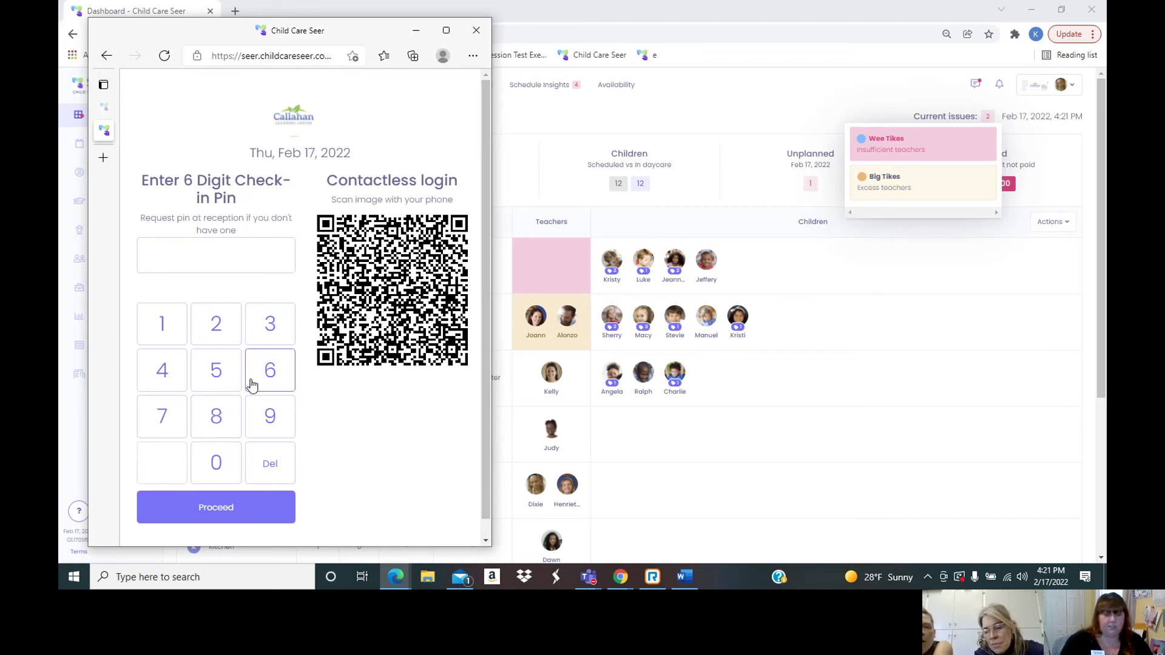
left_click(260, 419)
left_click(279, 379)
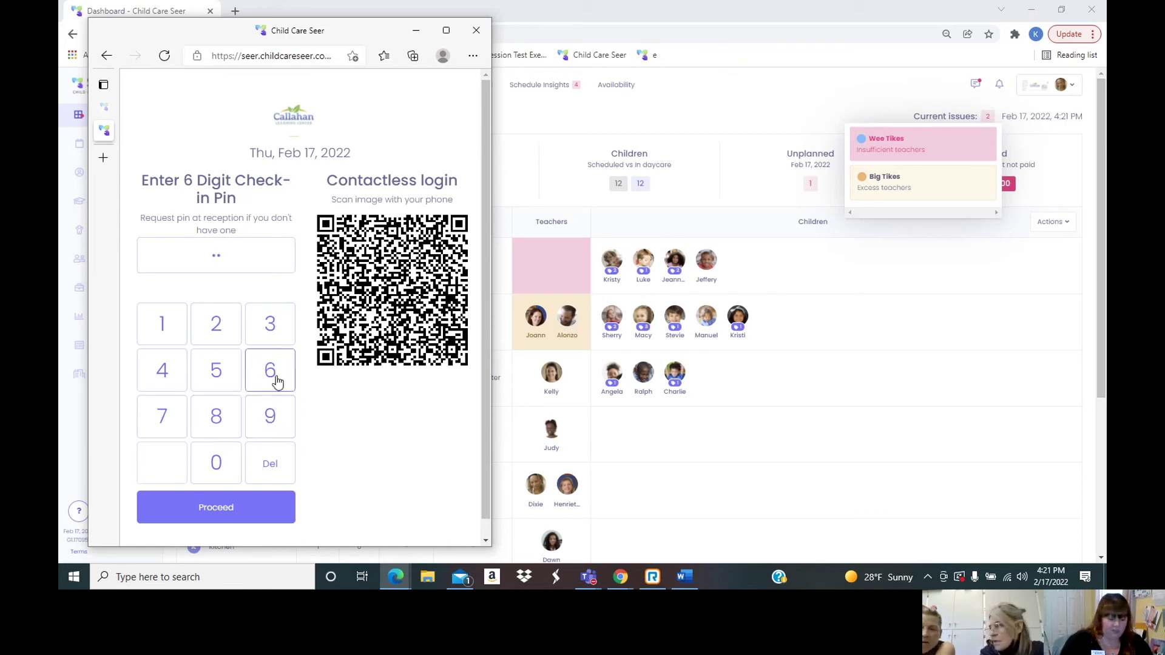
left_click(222, 373)
left_click(217, 333)
left_click(271, 416)
left_click(169, 387)
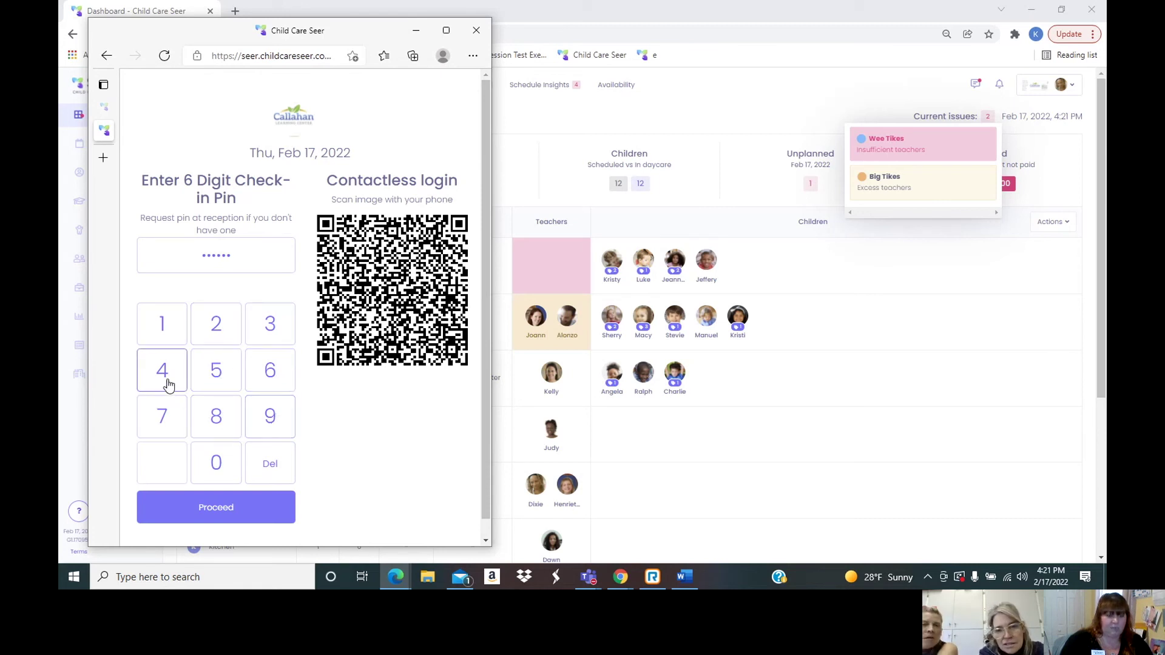
left_click(268, 507)
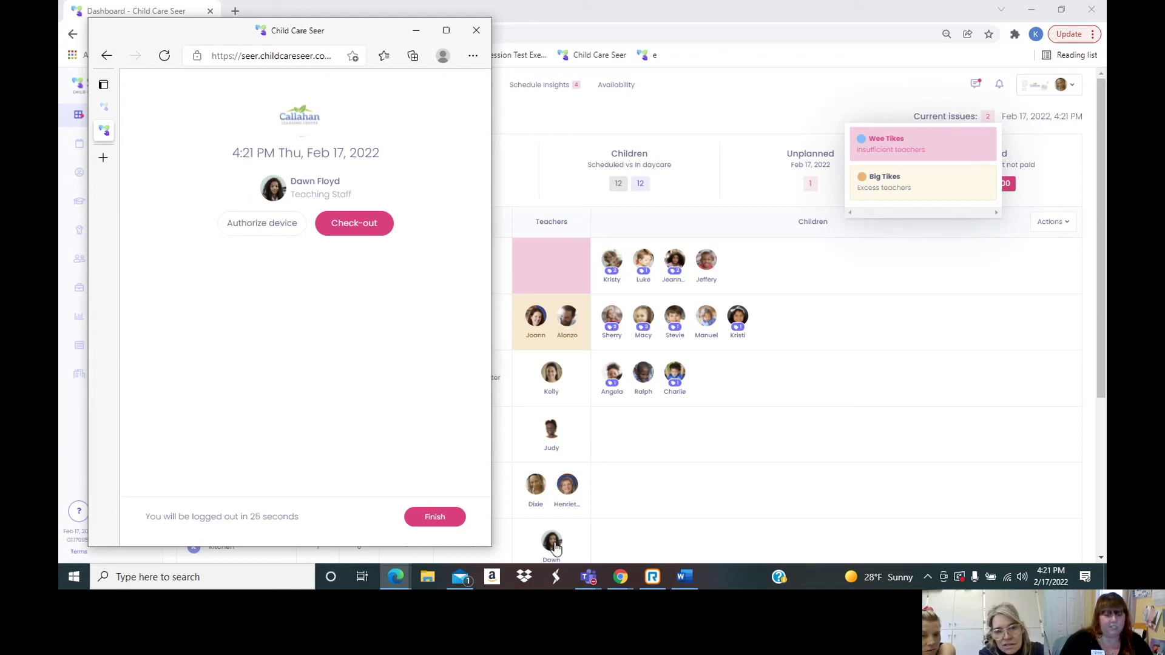
Check the signed-in staff member out at the kiosk, and view the dashboard's Checked-out row with the kiosk minimized.
left_click(358, 227)
scroll(707, 443, "down", 2)
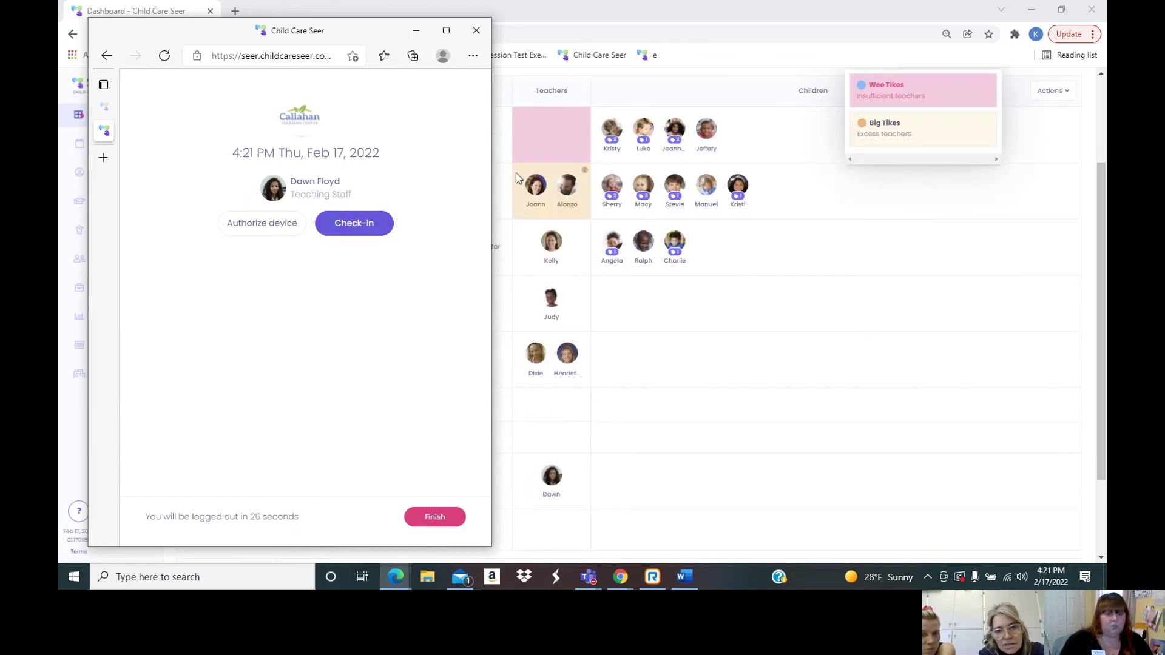
left_click(416, 33)
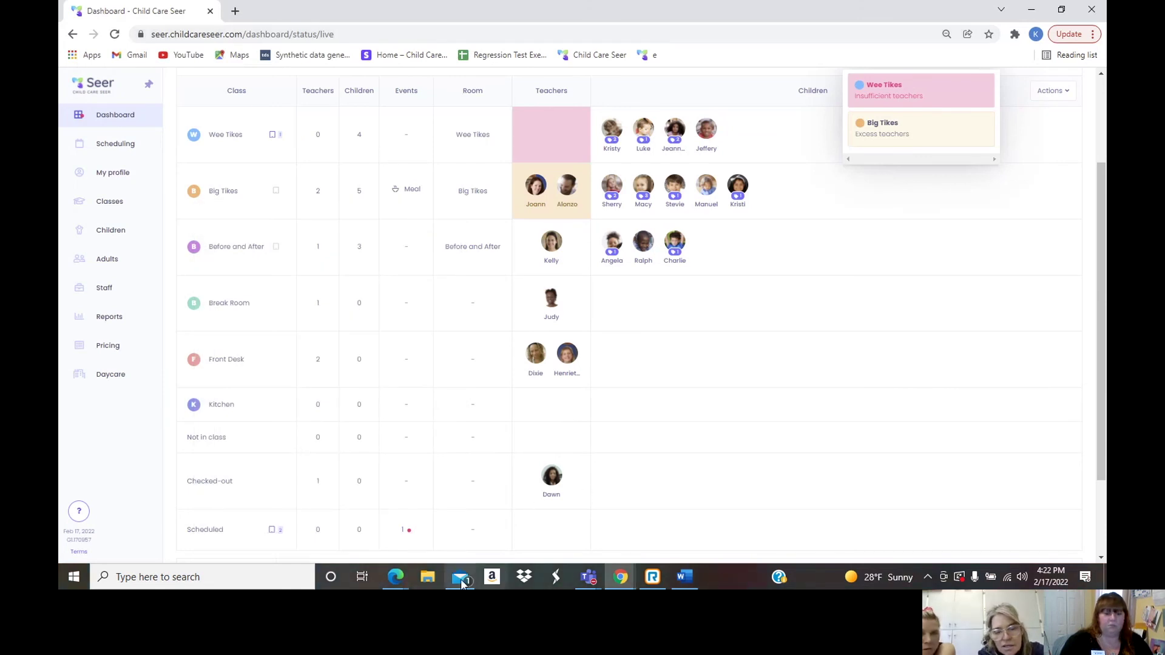
Restore the kiosk window and check the same staff member back in.
left_click(403, 577)
left_click(425, 509)
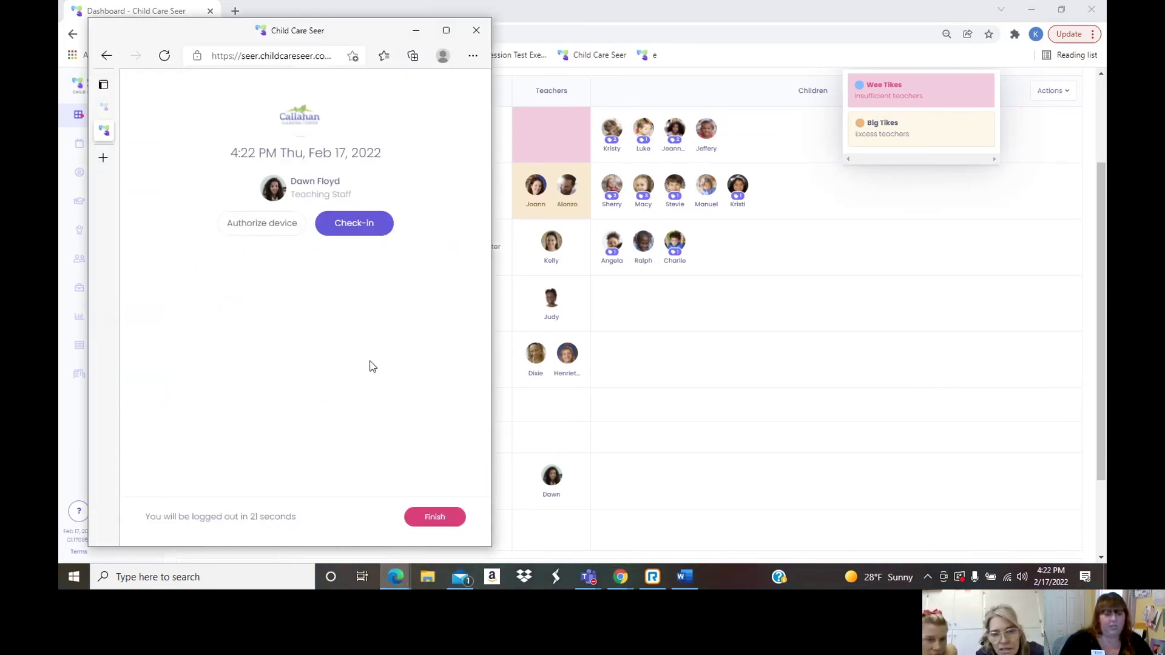
left_click(364, 232)
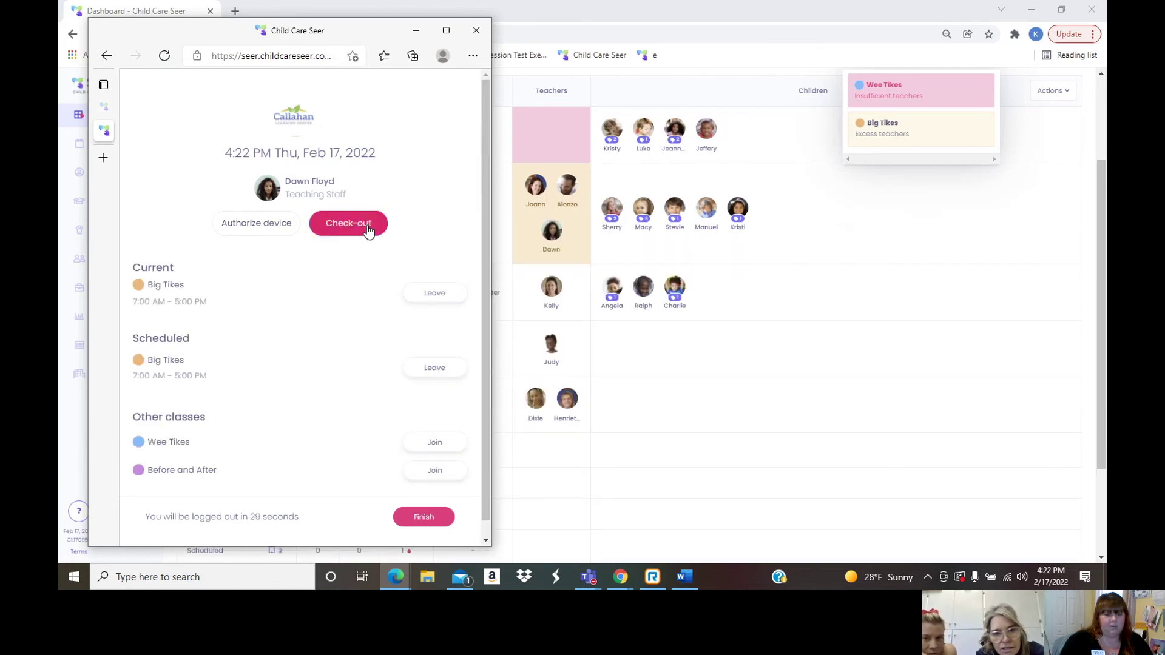
Minimize the kiosk window and view the Happenings log of the Big Tikes teacher who was just checked back in.
left_click(415, 30)
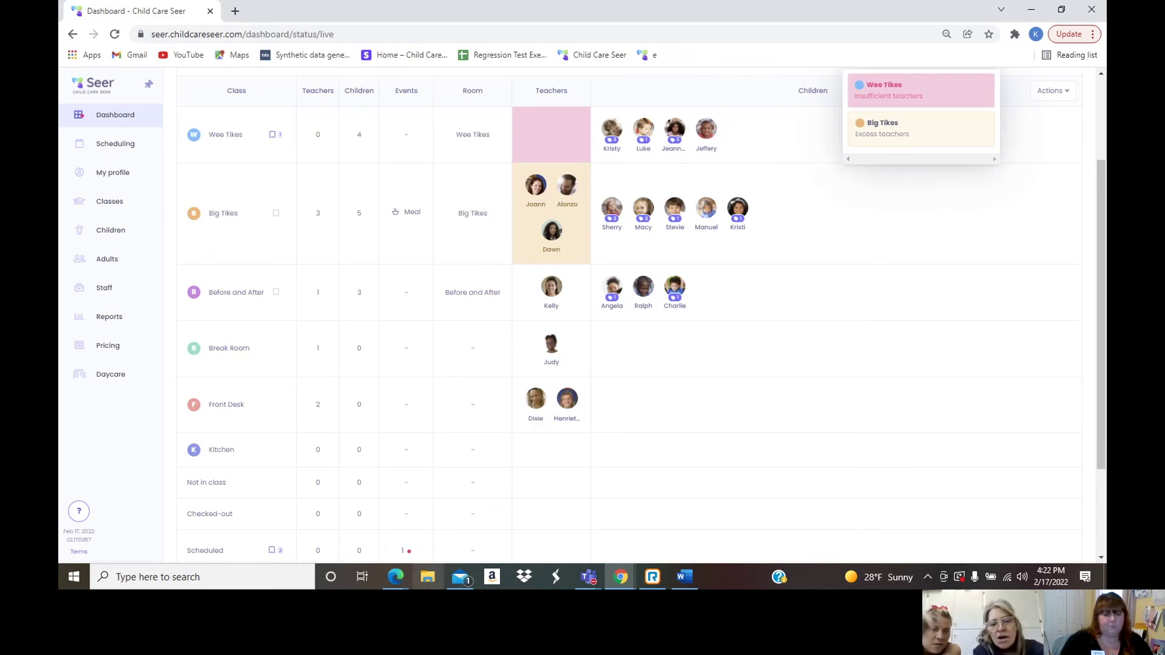
mouse_move(403, 574)
mouse_move(432, 480)
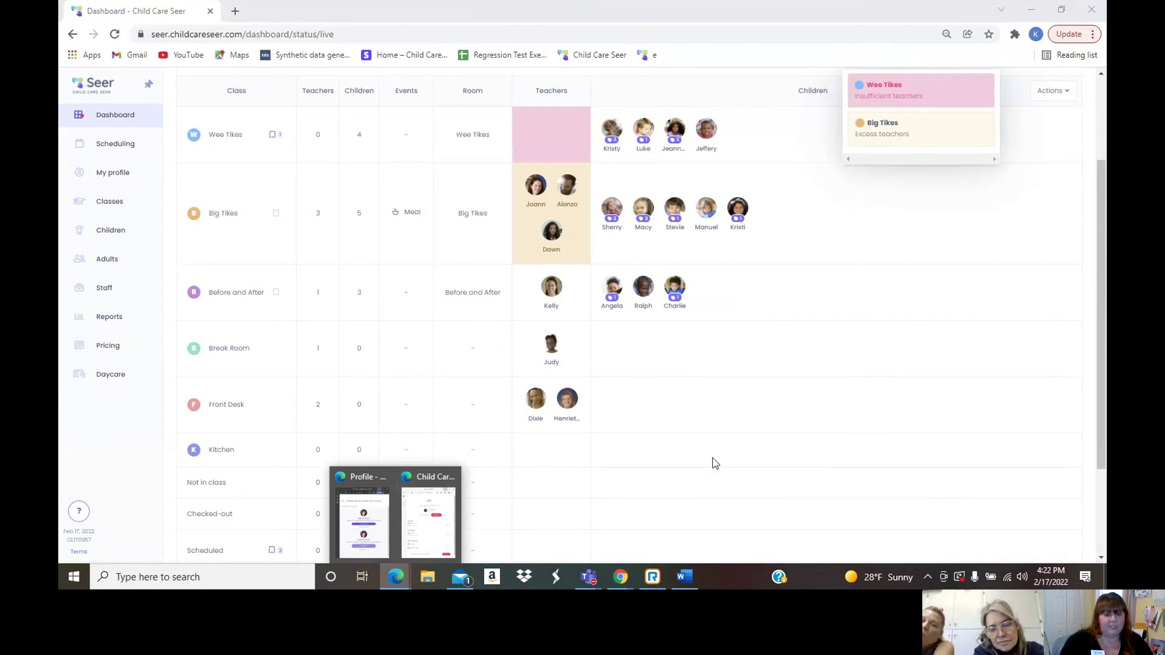
left_click(552, 230)
left_click(562, 259)
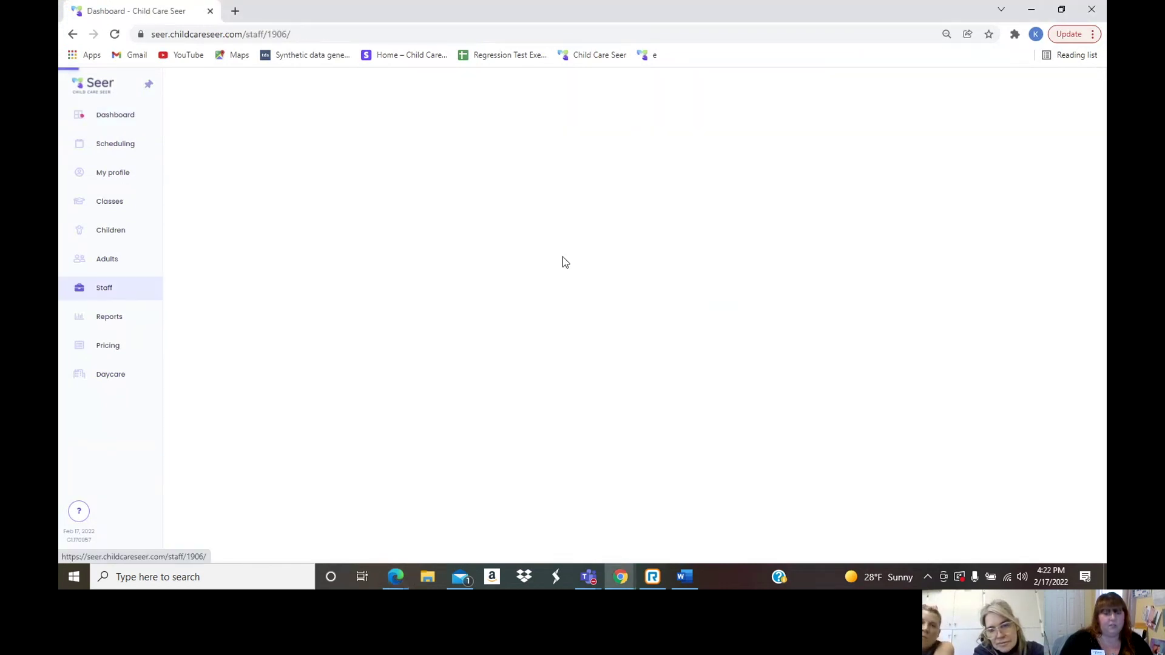
left_click(418, 87)
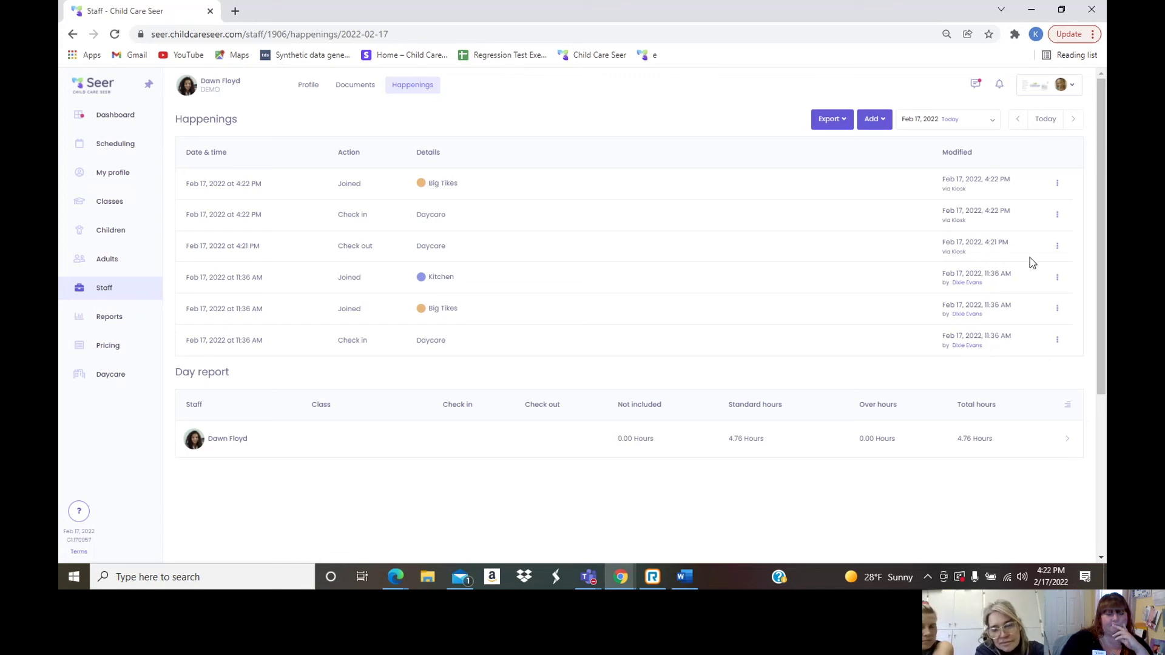
Return to the dashboard, bring up the kiosk's six-digit PIN screen to view it, and minimize it.
left_click(130, 119)
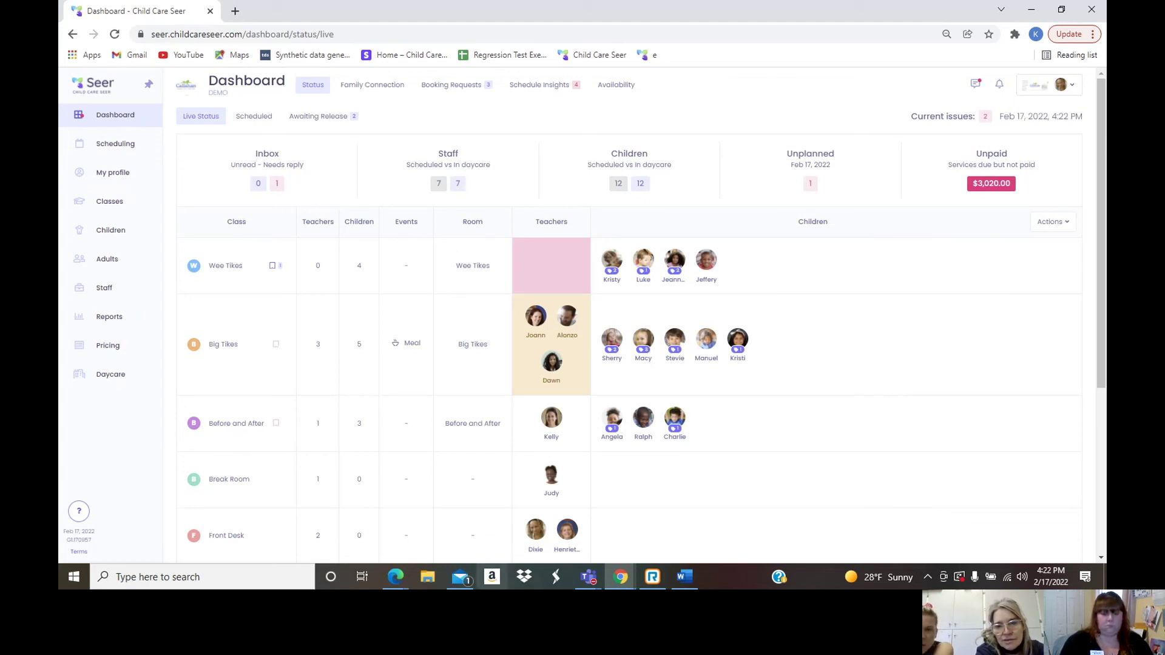
left_click(395, 577)
left_click(441, 487)
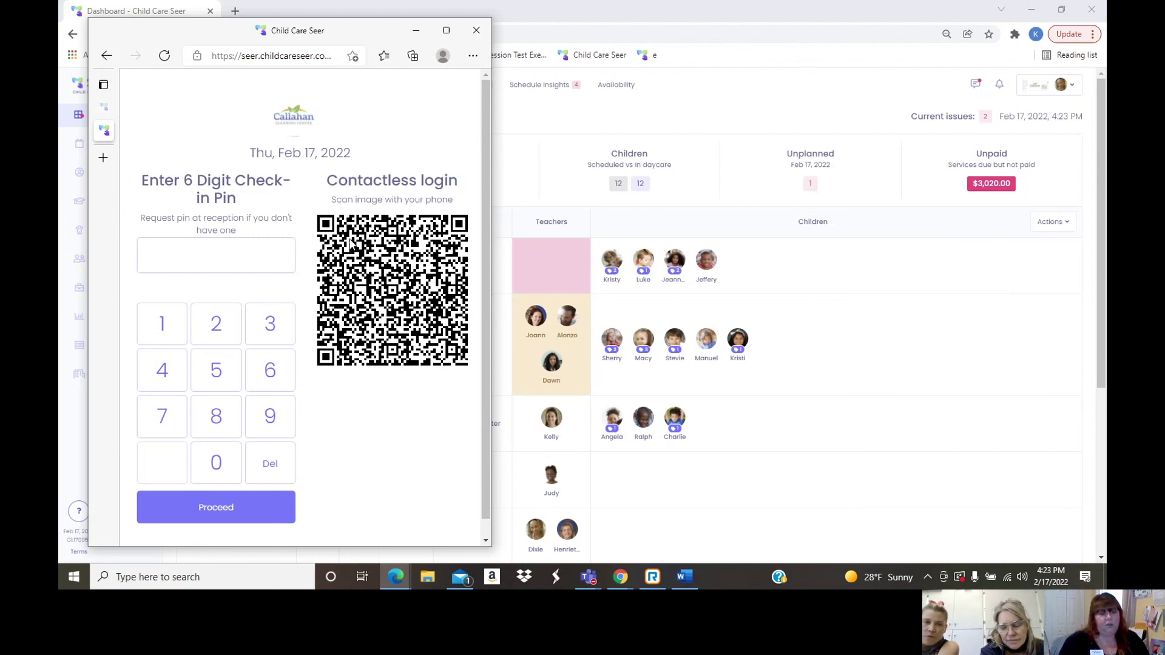
left_click(416, 32)
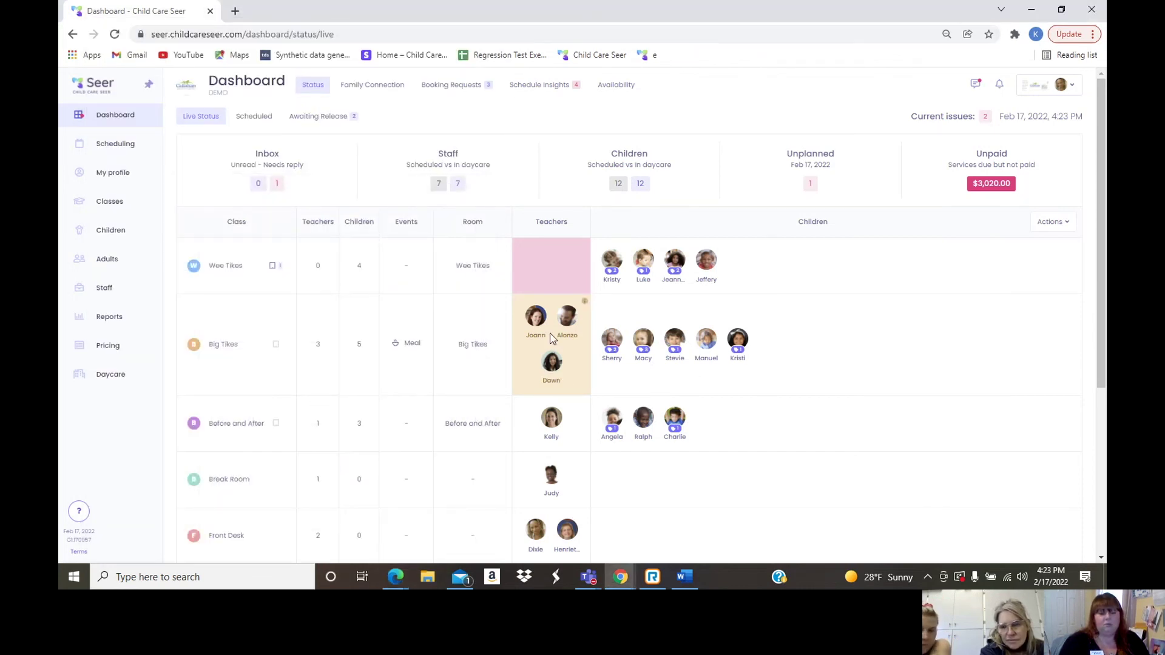
Move the Big Tikes teacher who is scheduled for Wee Tikes back to the Wee Tikes class.
left_click(552, 359)
left_click(570, 364)
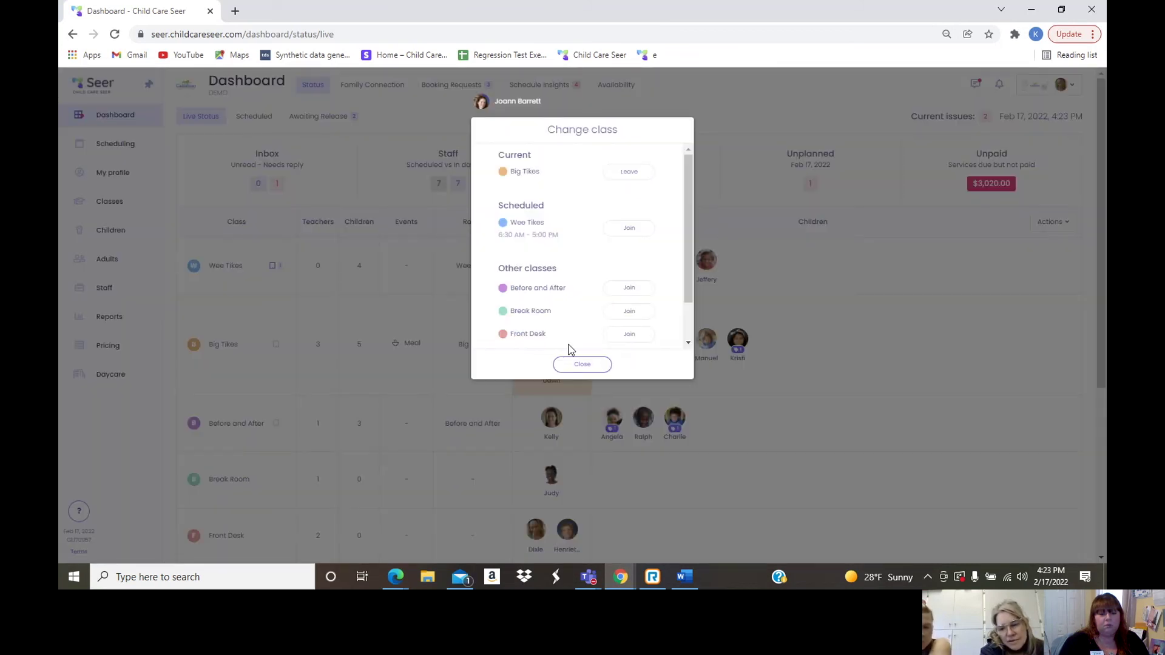
left_click(635, 236)
left_click(582, 364)
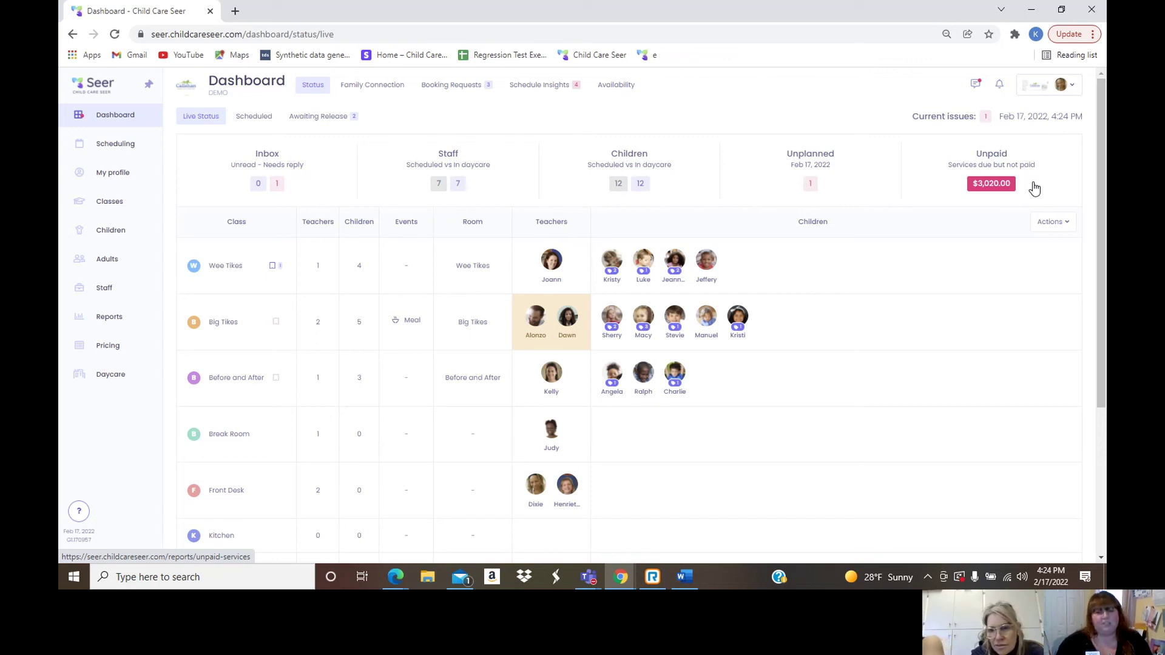
Open the Unpaid Services report from the dashboard's unpaid total and view its aging breakdown.
left_click(995, 184)
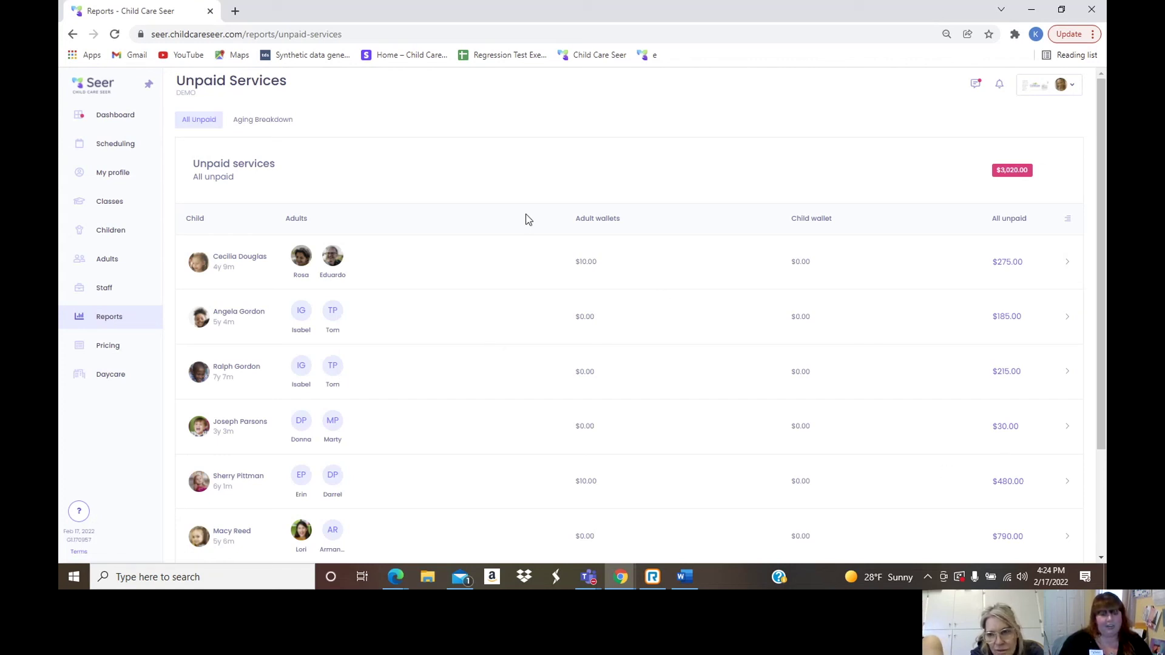
left_click(285, 120)
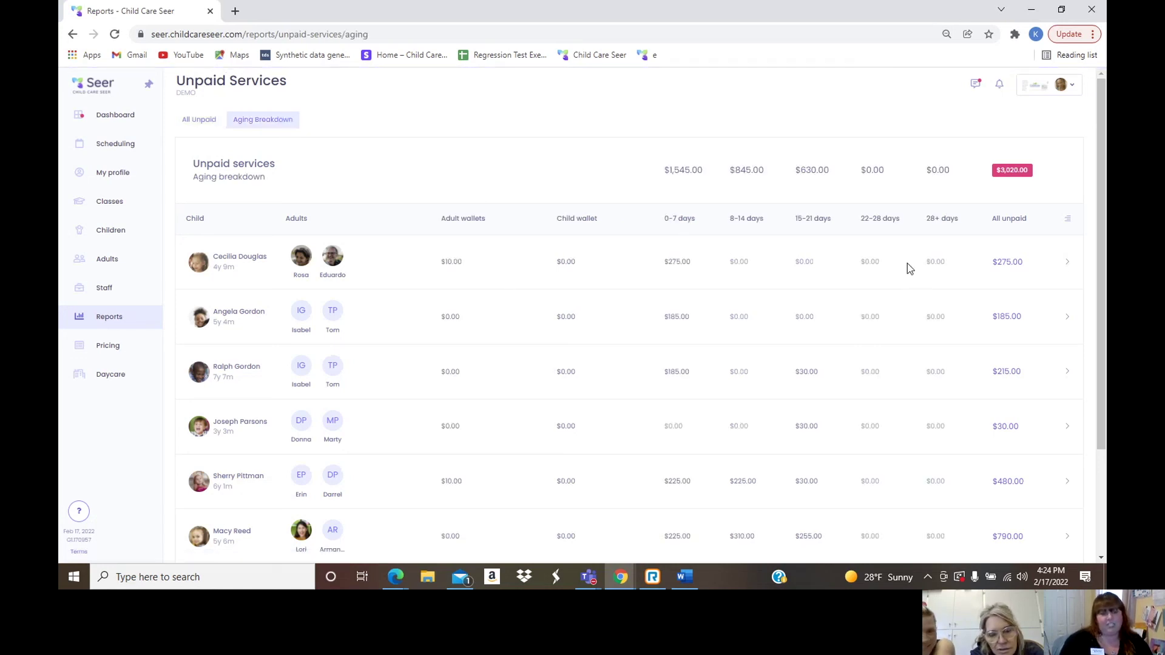
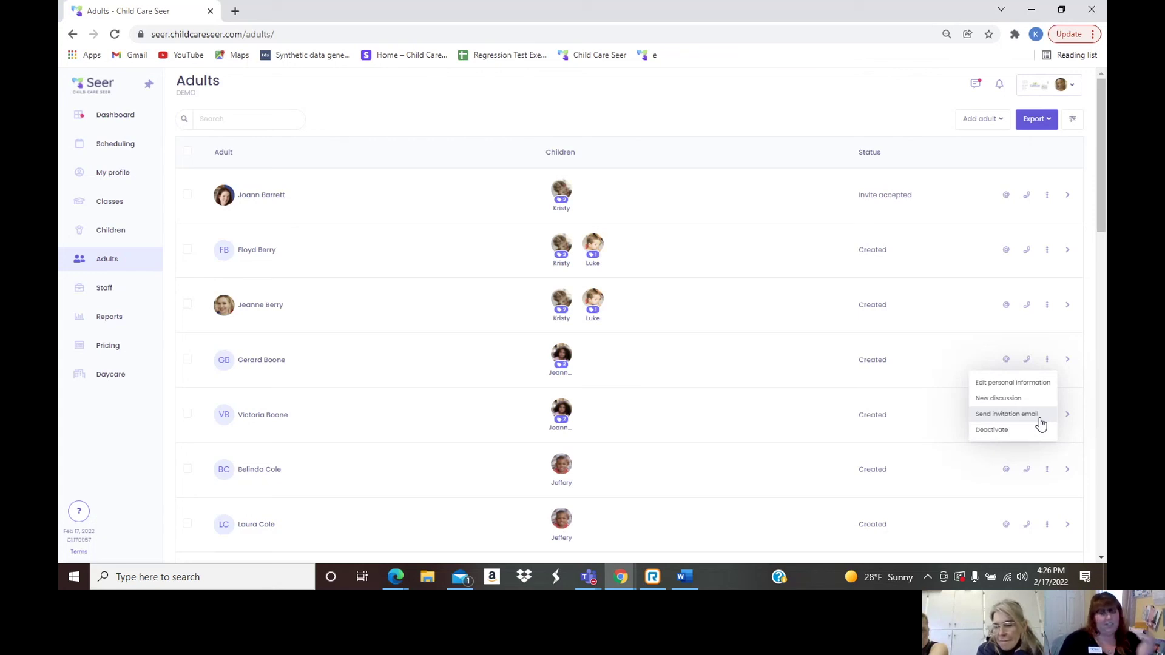
Leave the adults list and go back through the dashboard to the aging breakdown of unpaid services.
left_click(91, 122)
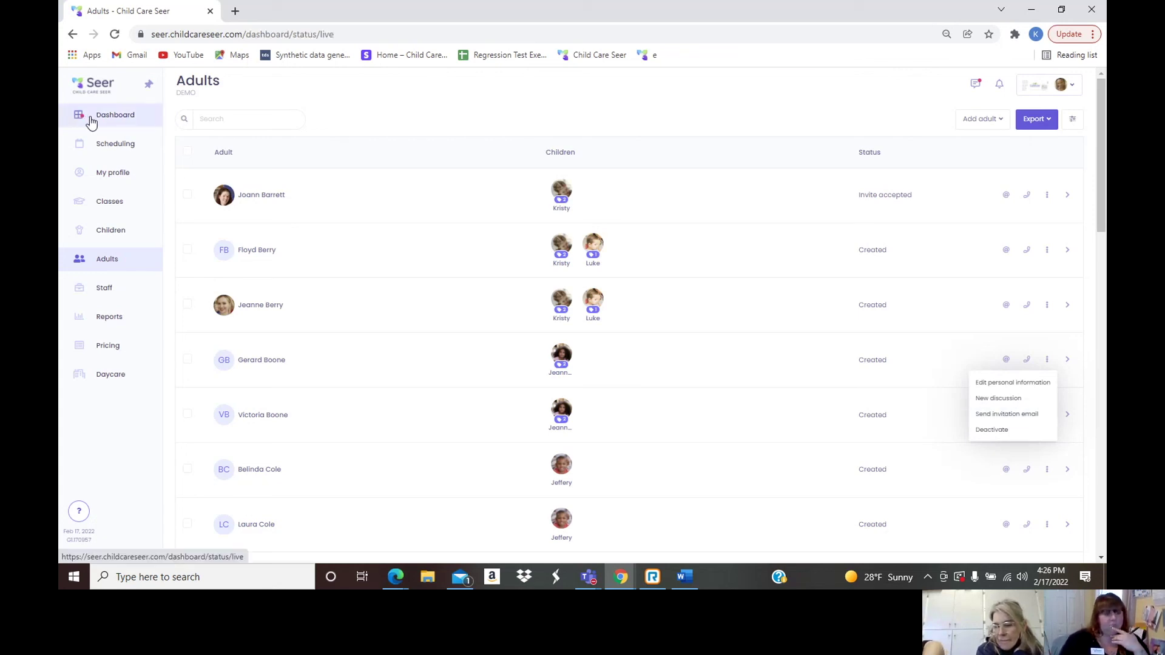
left_click(1009, 185)
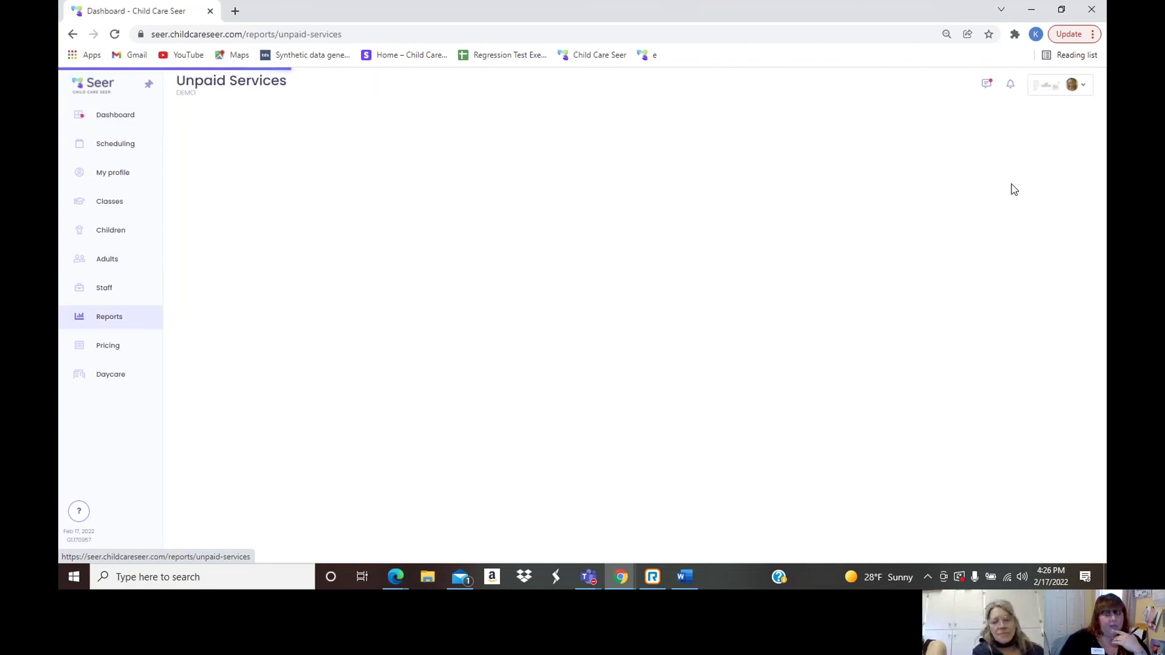
left_click(275, 121)
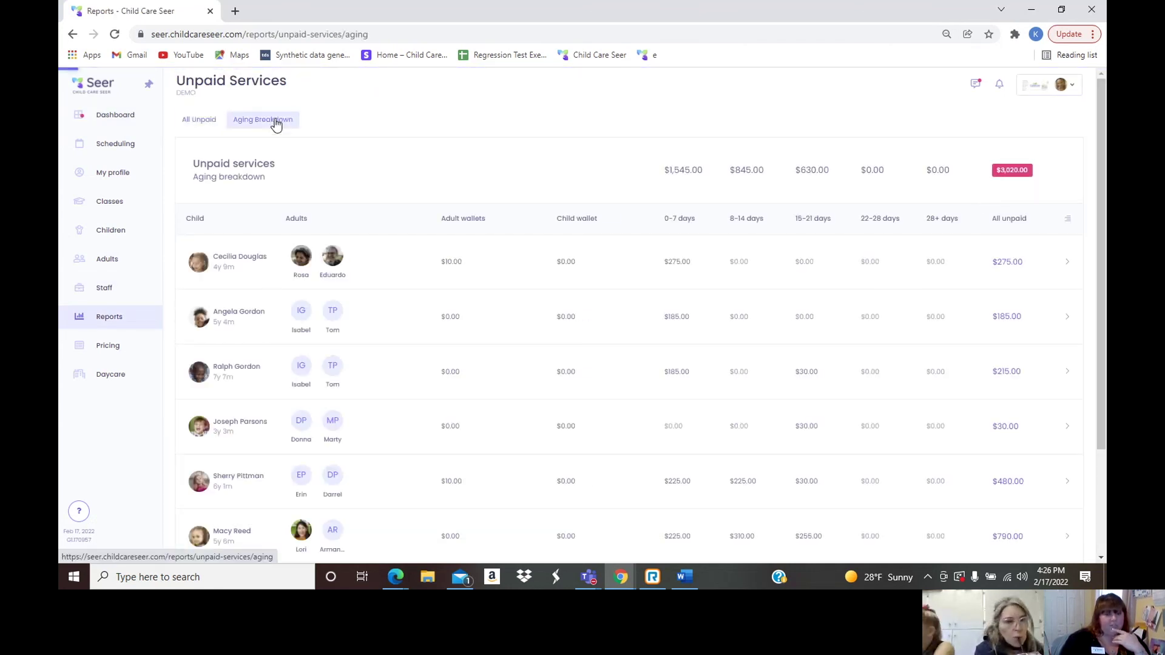
Start a payment for the first listed child's unpaid Full Time, 5 days service, with Card as payment type and Universal Autopay off.
left_click(1009, 263)
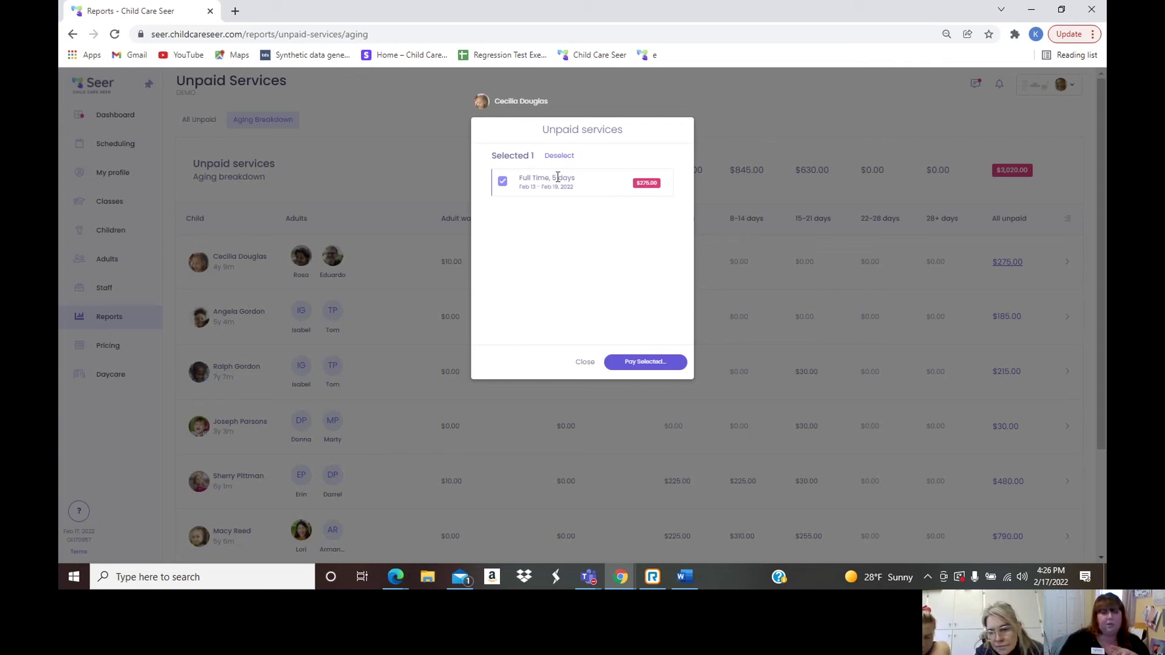
left_click(635, 362)
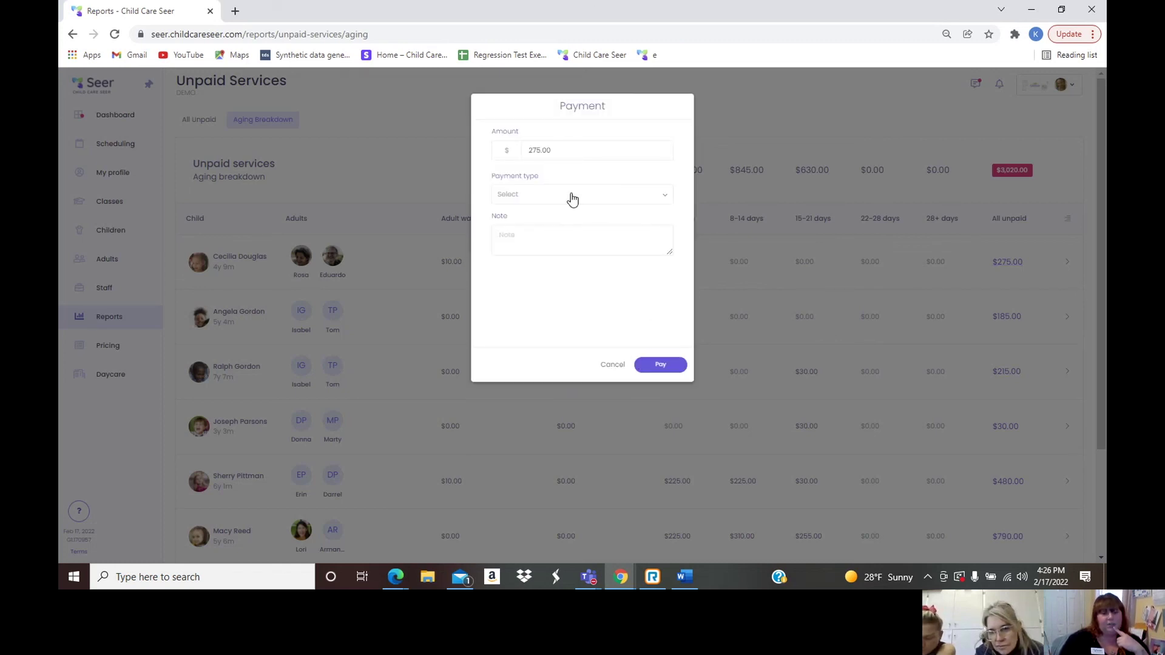
left_click(567, 151)
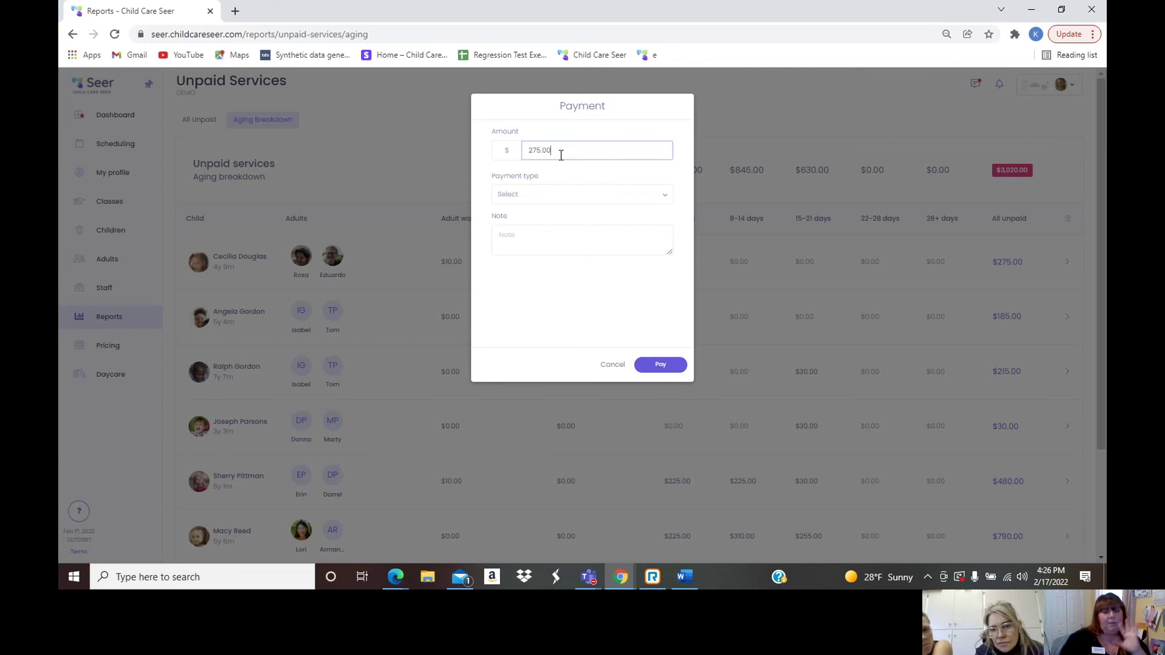
left_click(569, 196)
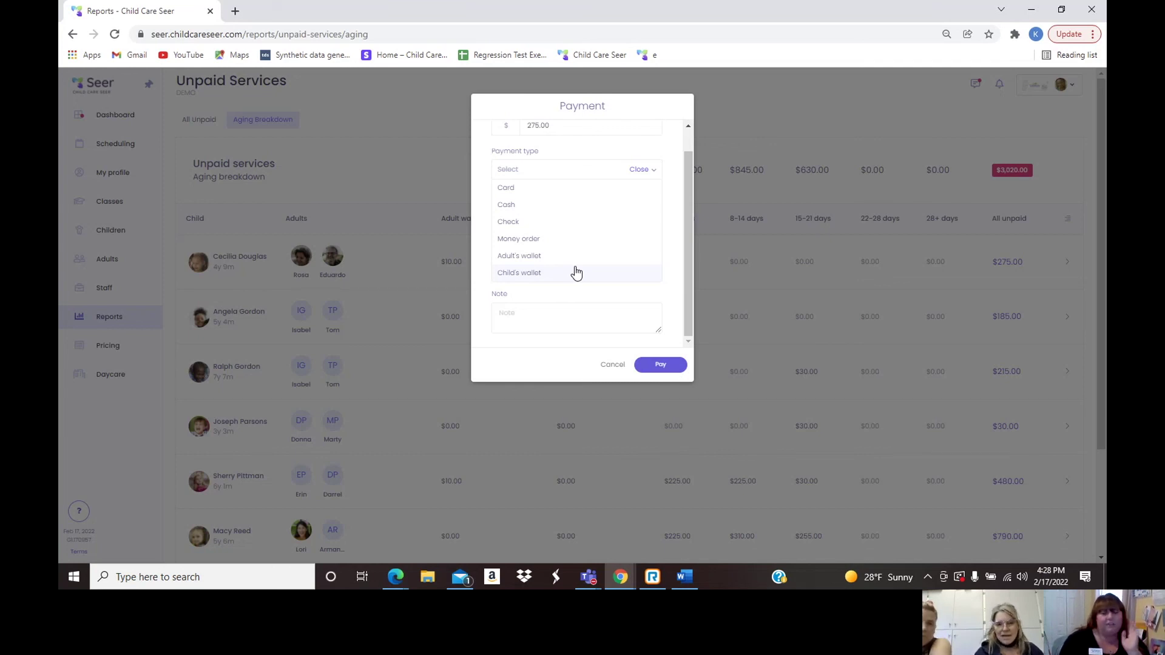
left_click(532, 193)
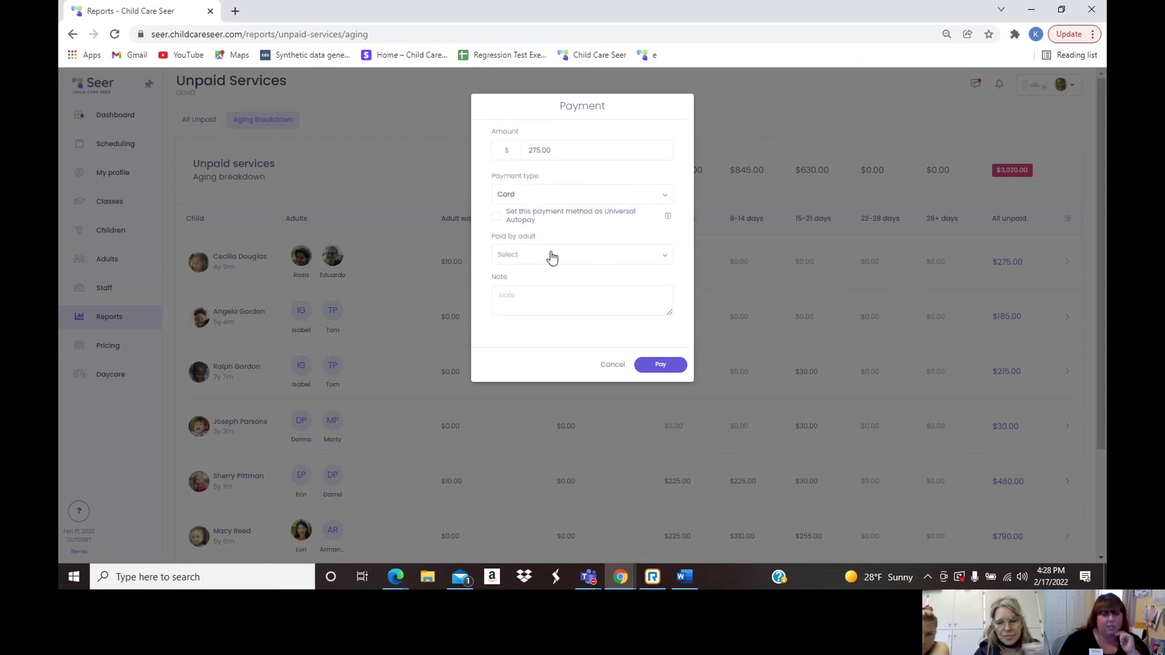
left_click(497, 217)
left_click(497, 218)
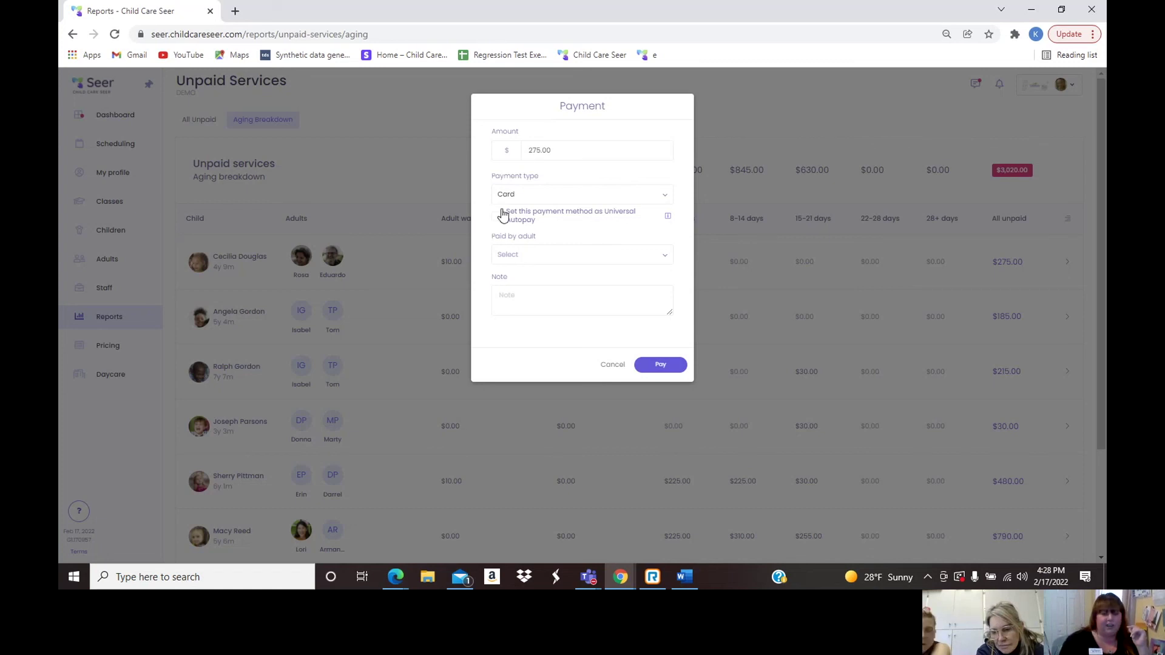
Select the child's mother as payer with her saved Visa card, submit the payment, and close the confirmation.
left_click(546, 257)
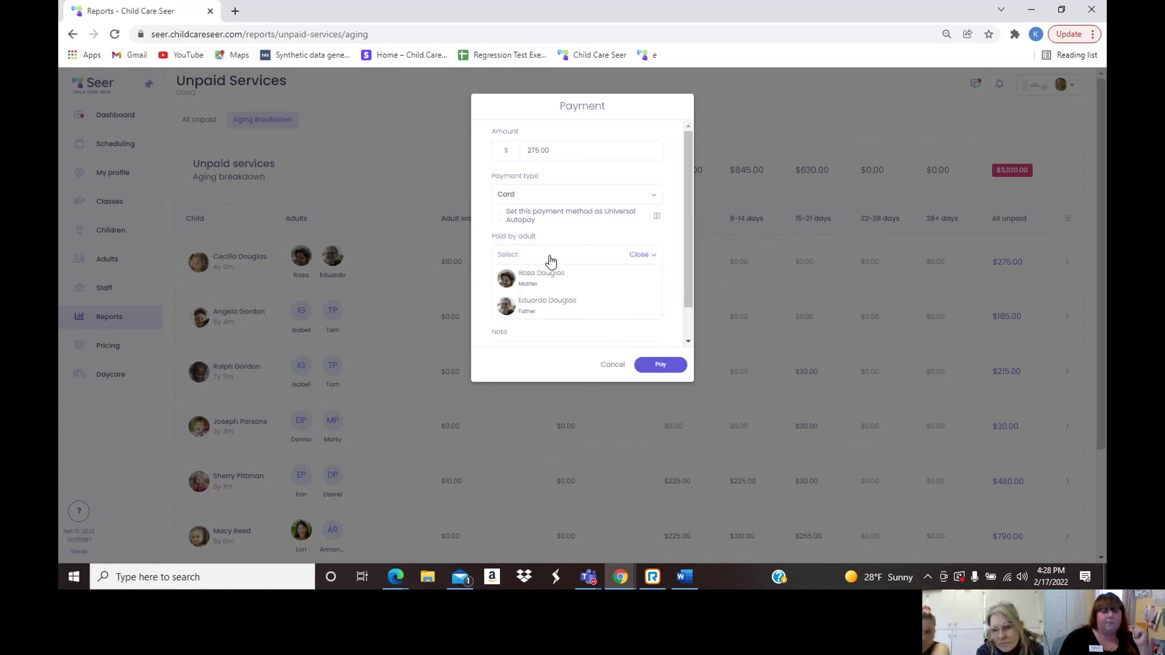
left_click(549, 252)
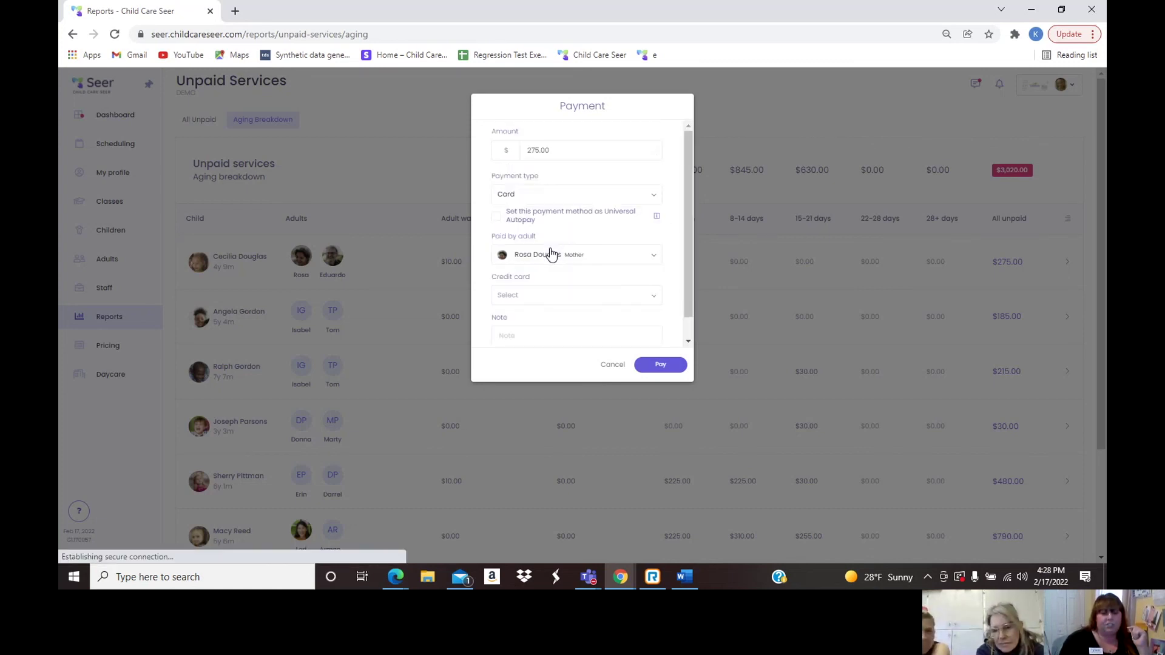
left_click(547, 301)
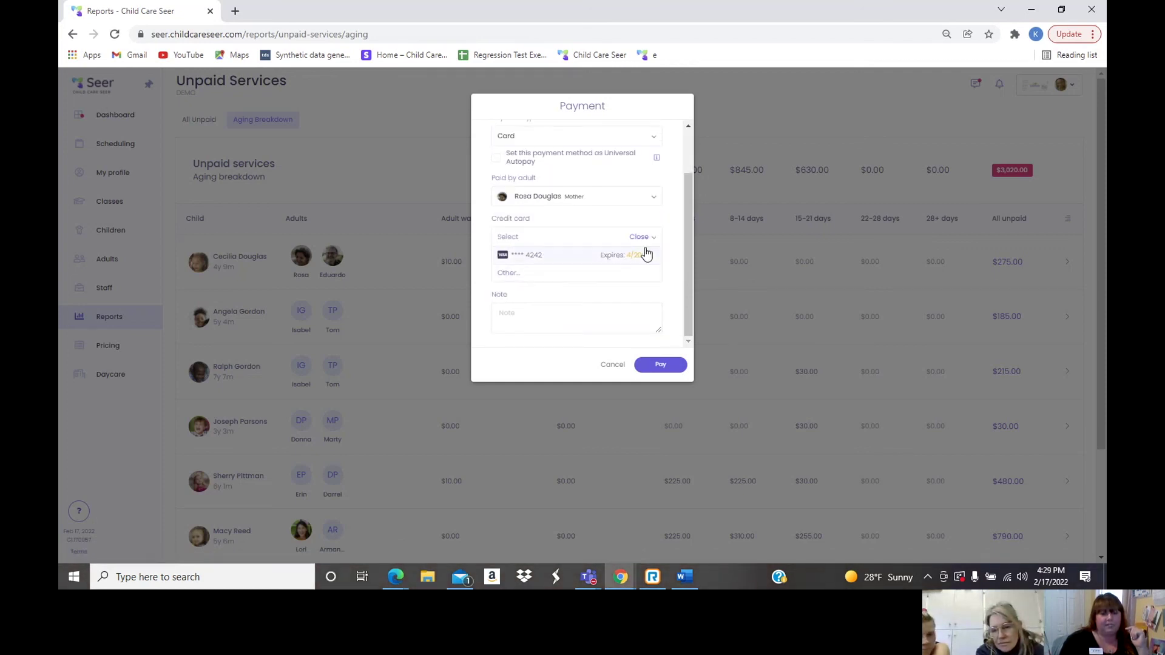
left_click(534, 257)
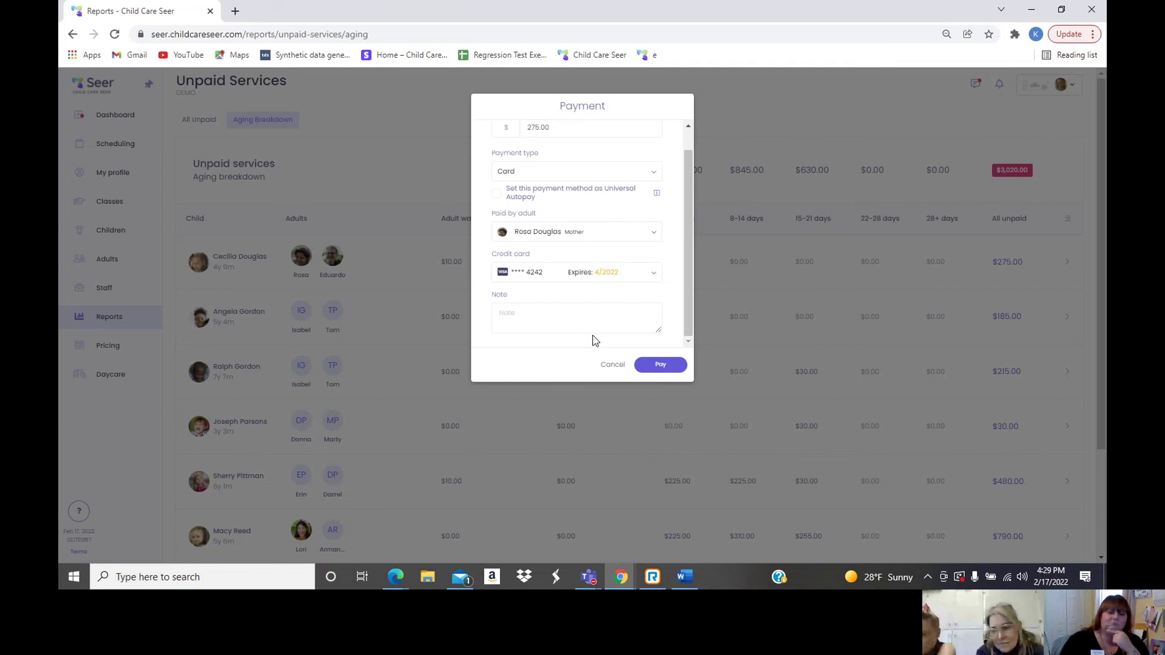
left_click(649, 363)
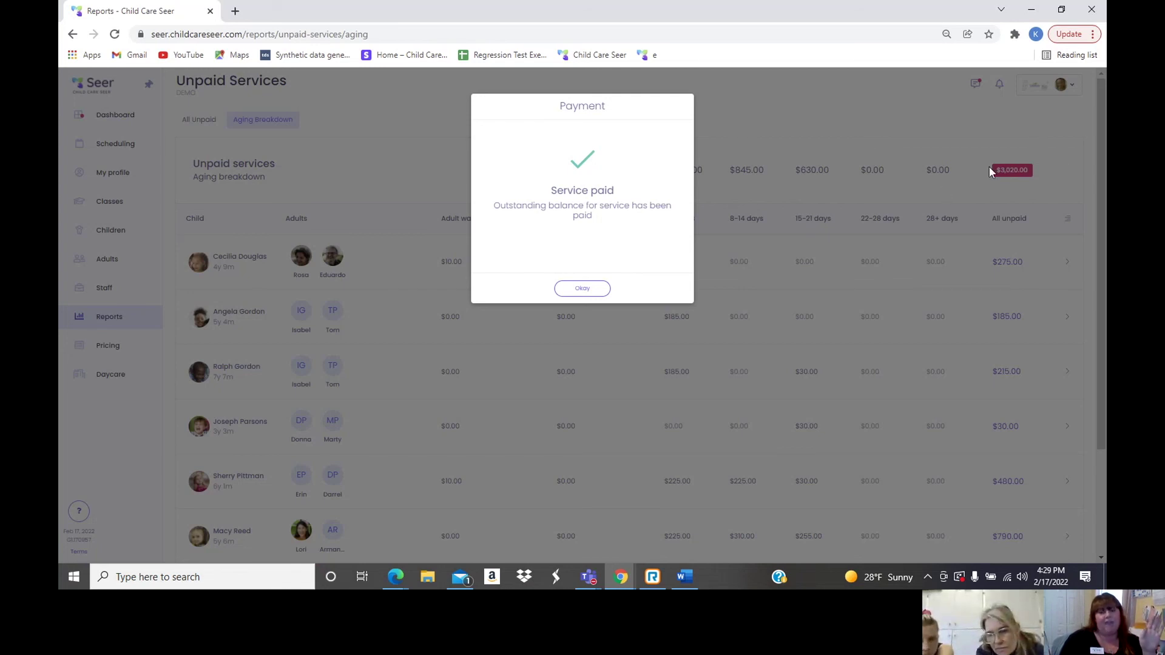
left_click(589, 289)
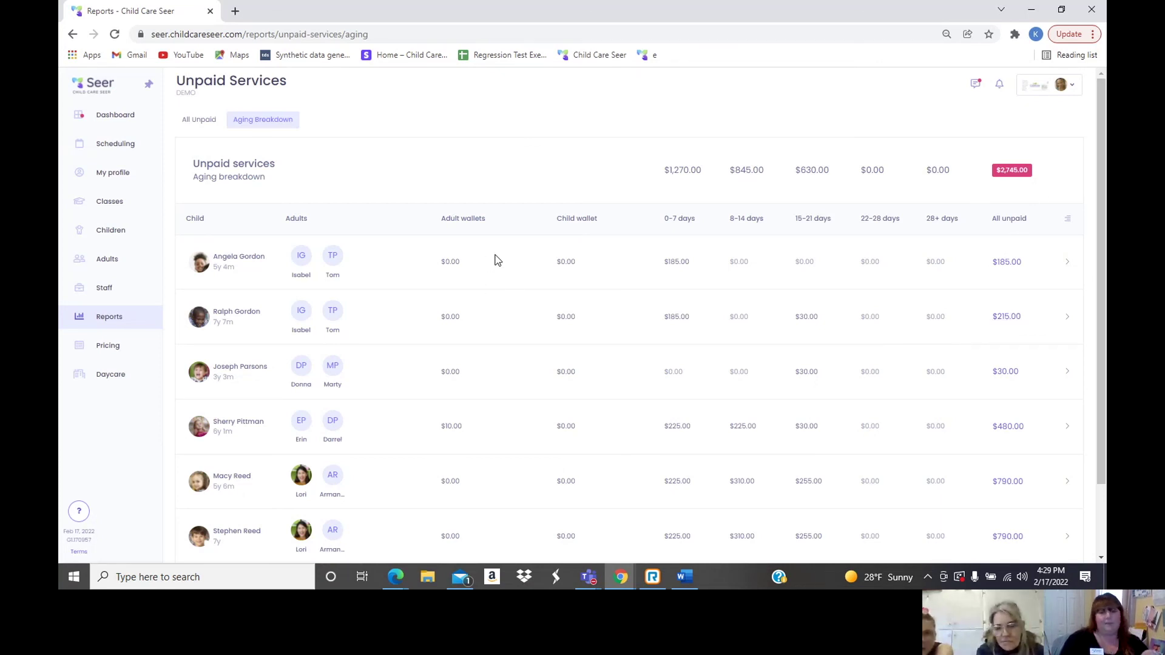
Open the All Payments finance report and view the payment history of the child in its newest transaction.
left_click(105, 323)
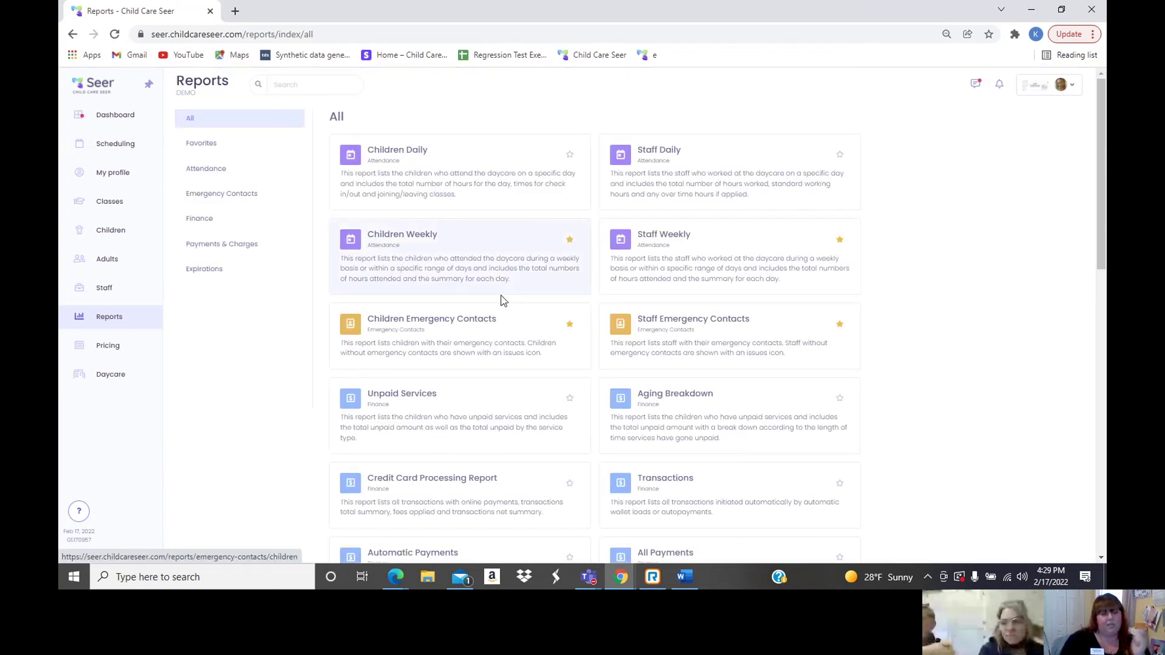
scroll(720, 368, "down", 3)
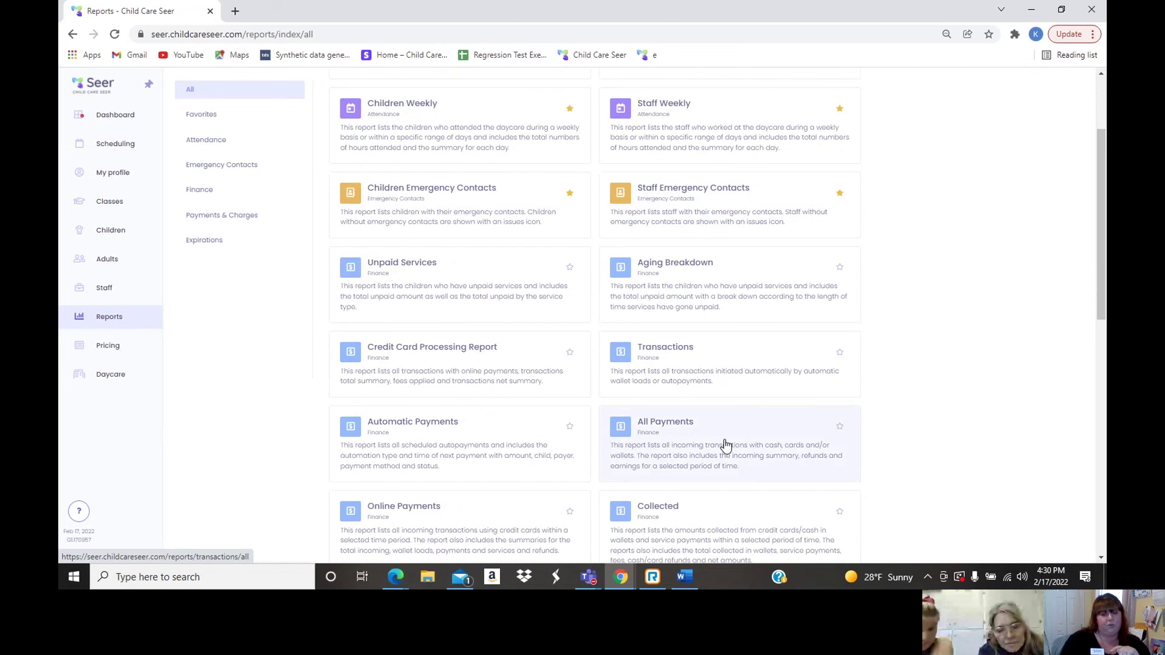
left_click(722, 447)
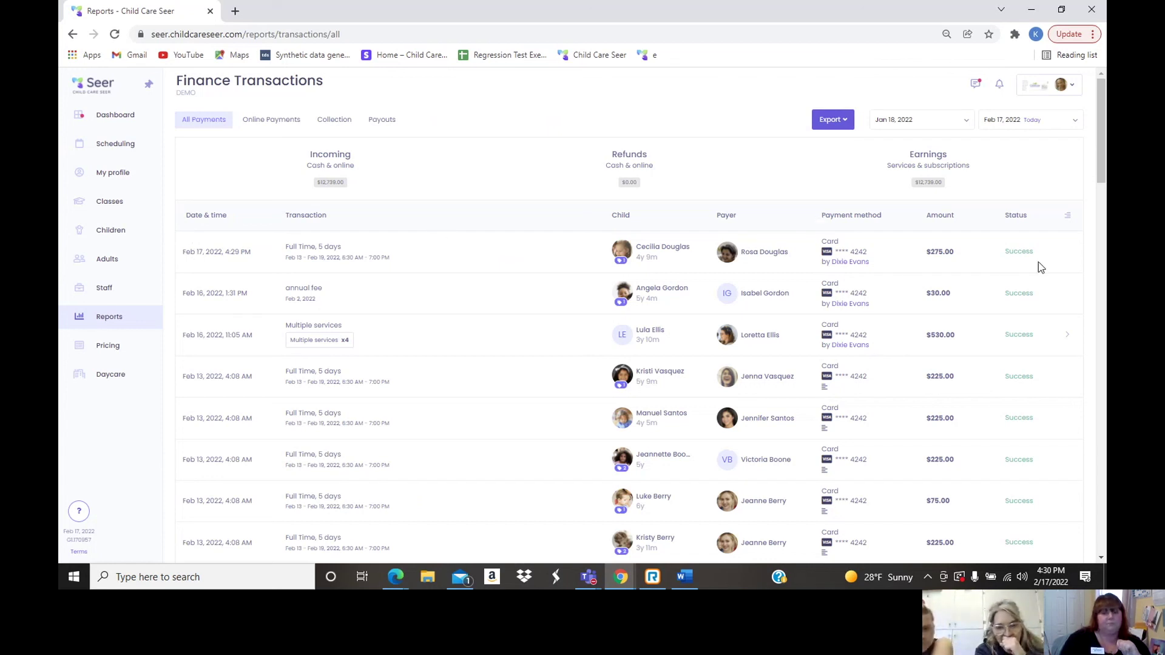
left_click(625, 252)
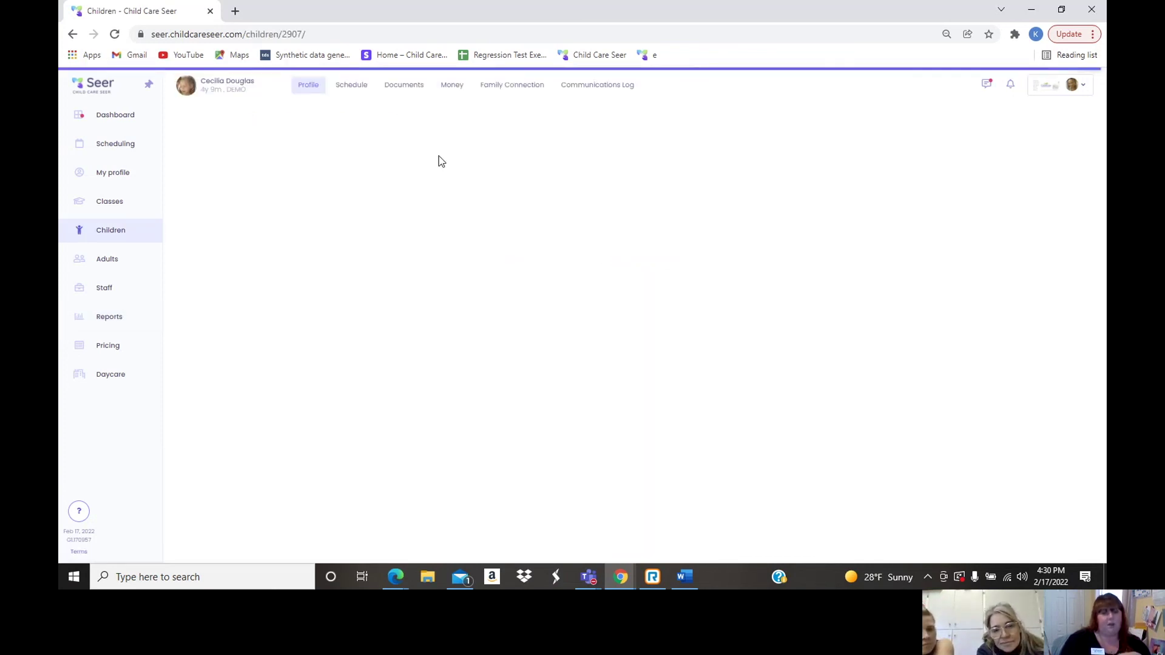
left_click(451, 86)
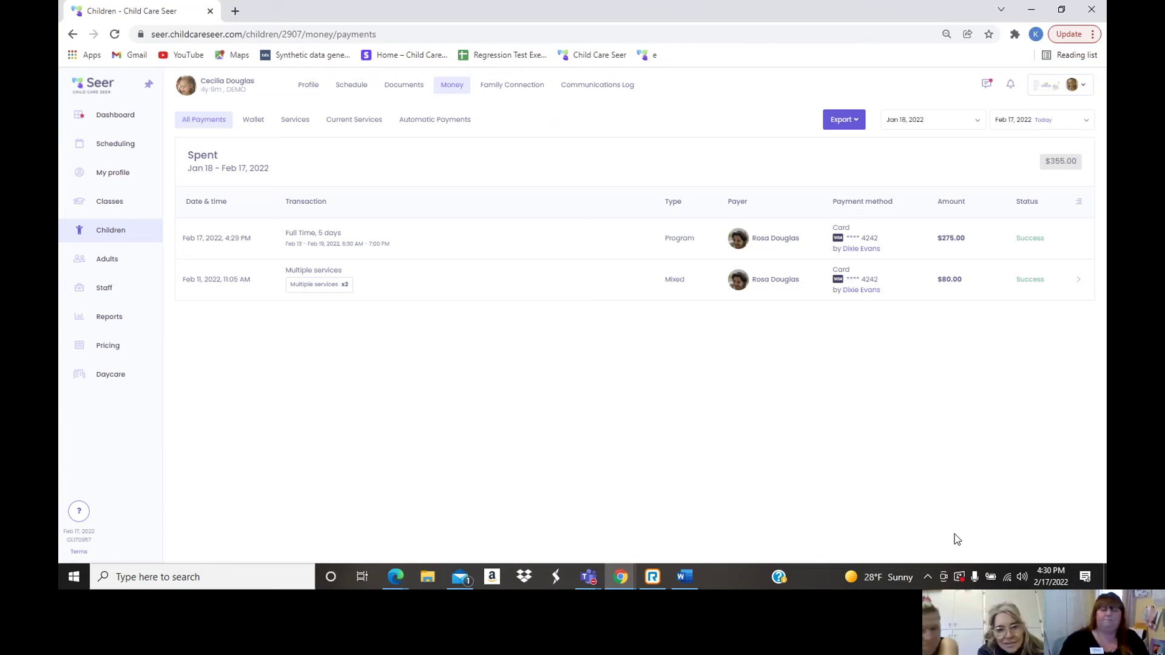
Return to the dashboard and open the weekly staff schedule to examine scheduled and actual hours.
left_click(126, 118)
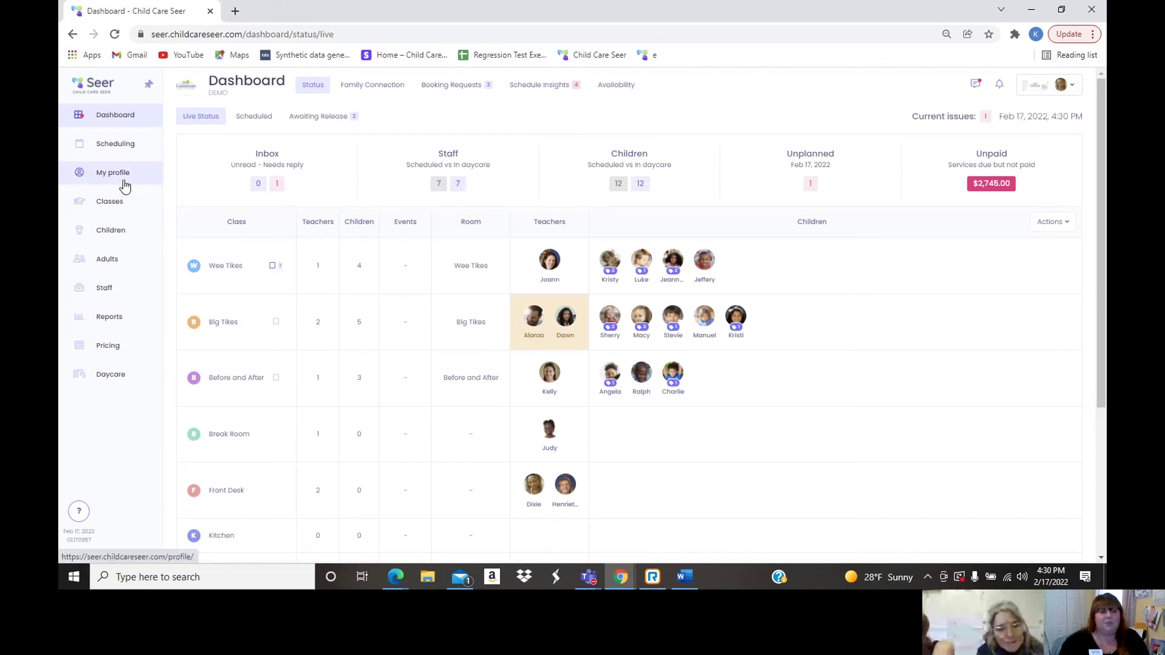
left_click(138, 158)
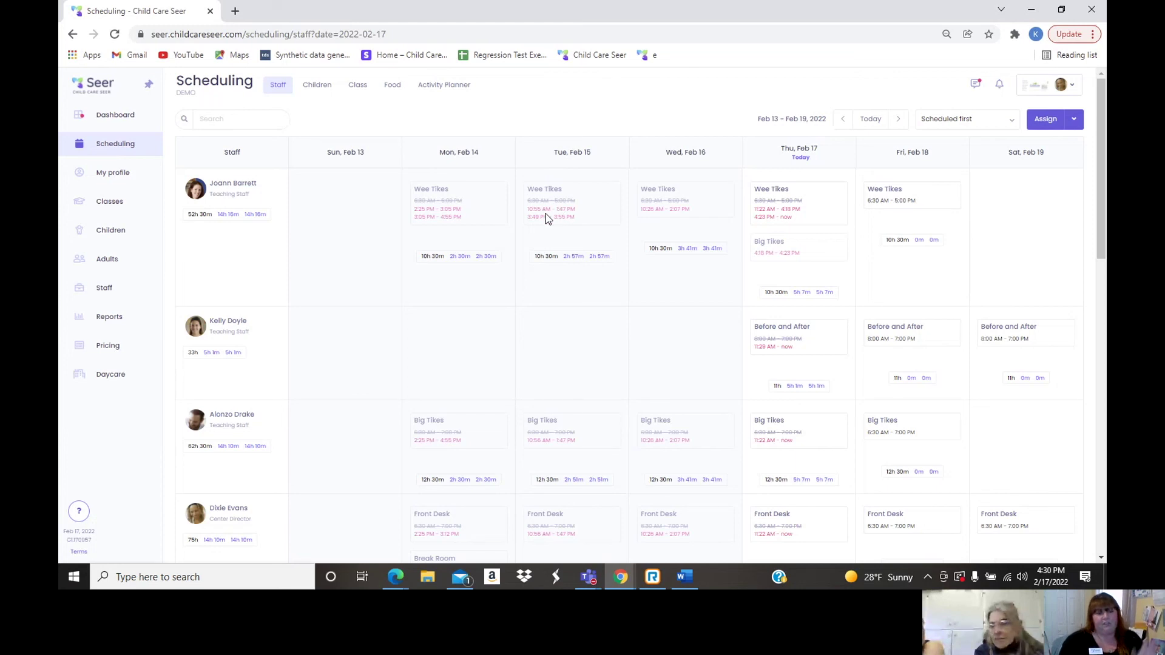
mouse_move(645, 278)
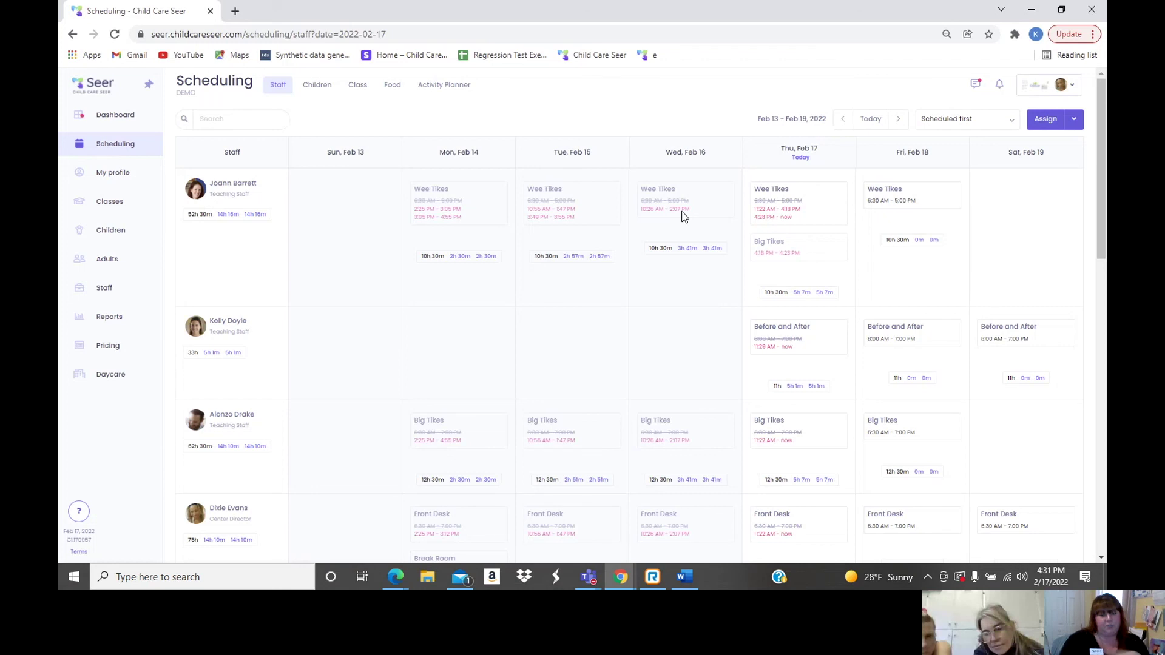
Examine the staff shifts of the current week and show the available schedule assignment options.
mouse_move(687, 253)
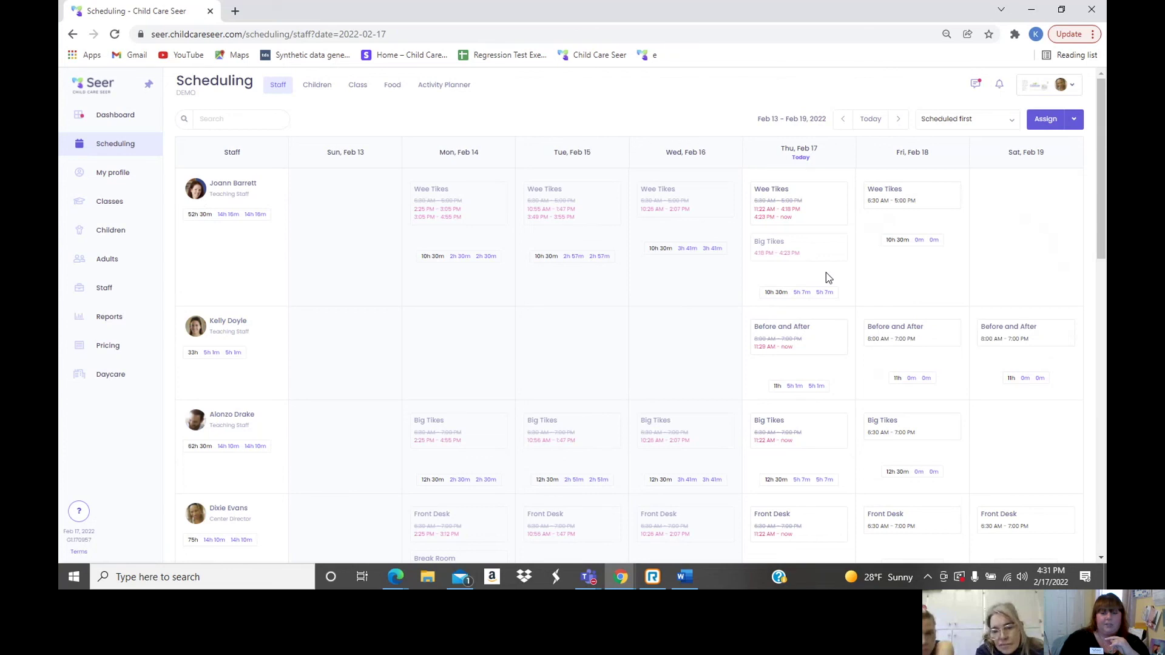
scroll(875, 273, "down", 3)
scroll(938, 390, "up", 3)
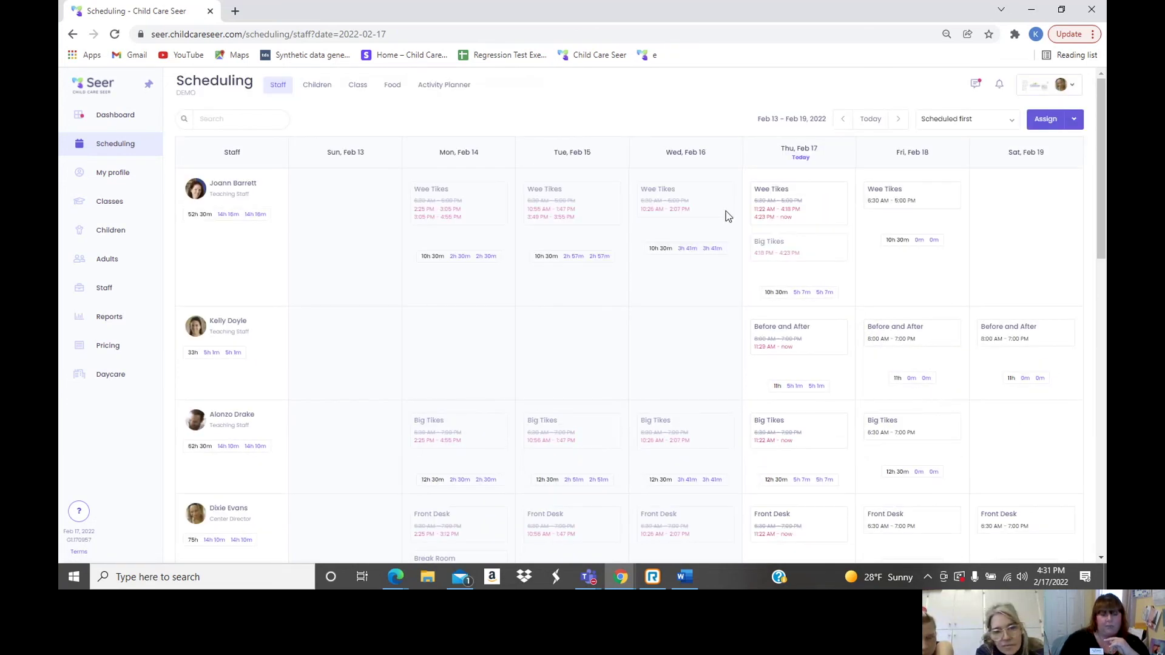
left_click(1080, 120)
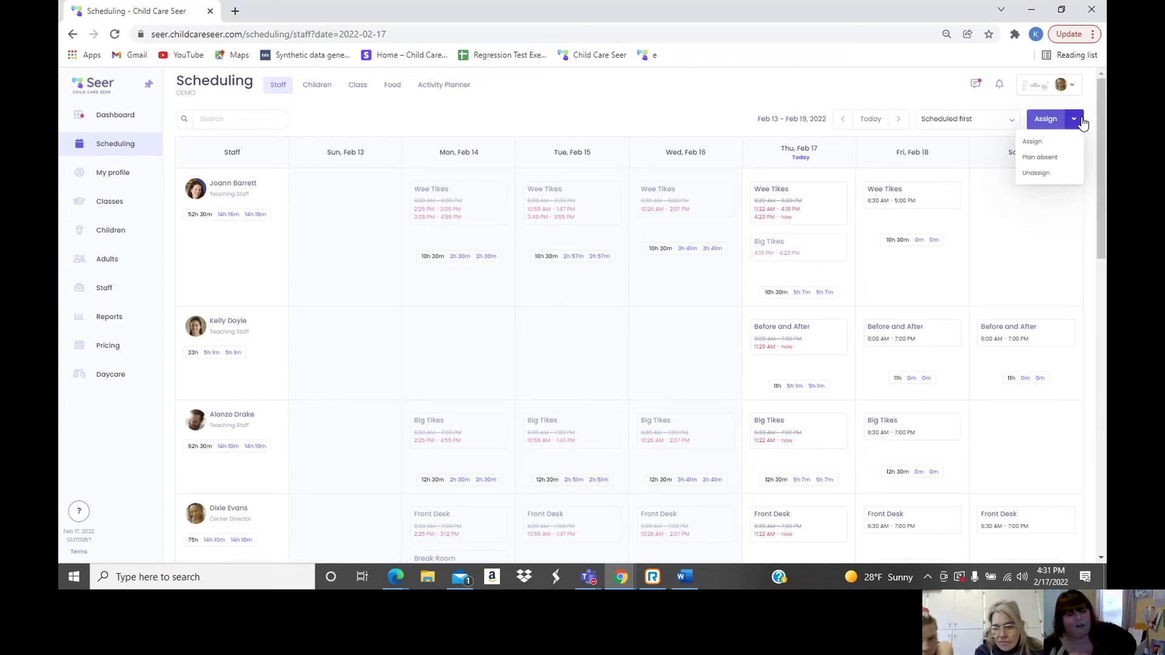
Browse the staff schedule ahead to Mar 13 – Mar 19, 2022, and go back to review the Feb 27 – Mar 5 week.
left_click(896, 124)
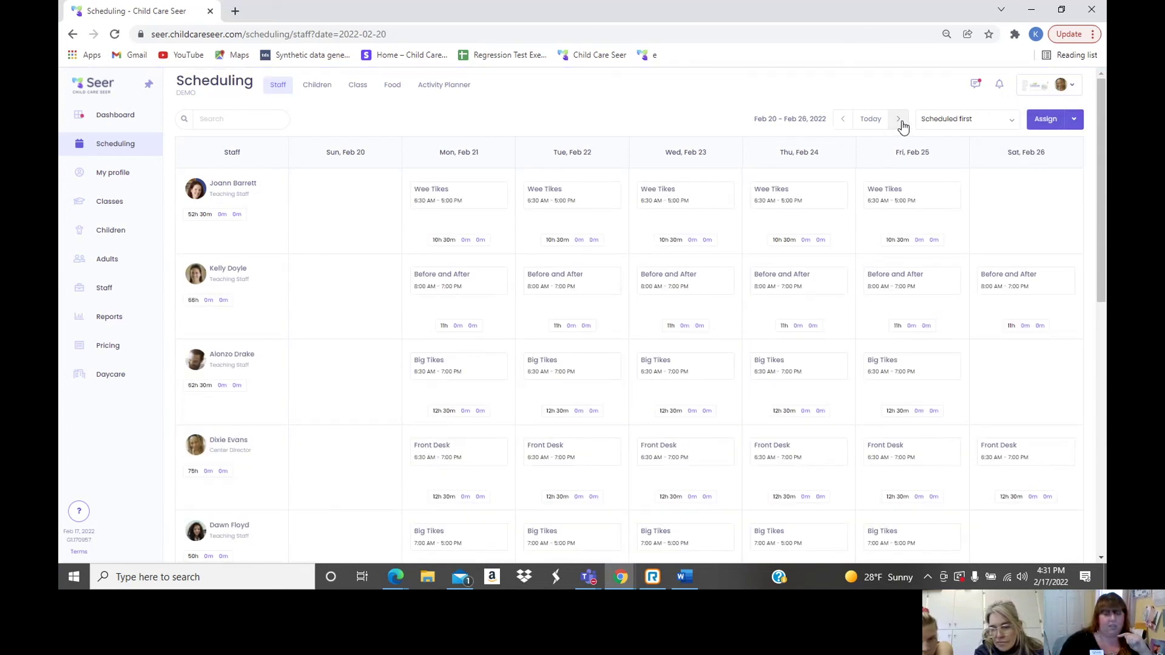
left_click(900, 120)
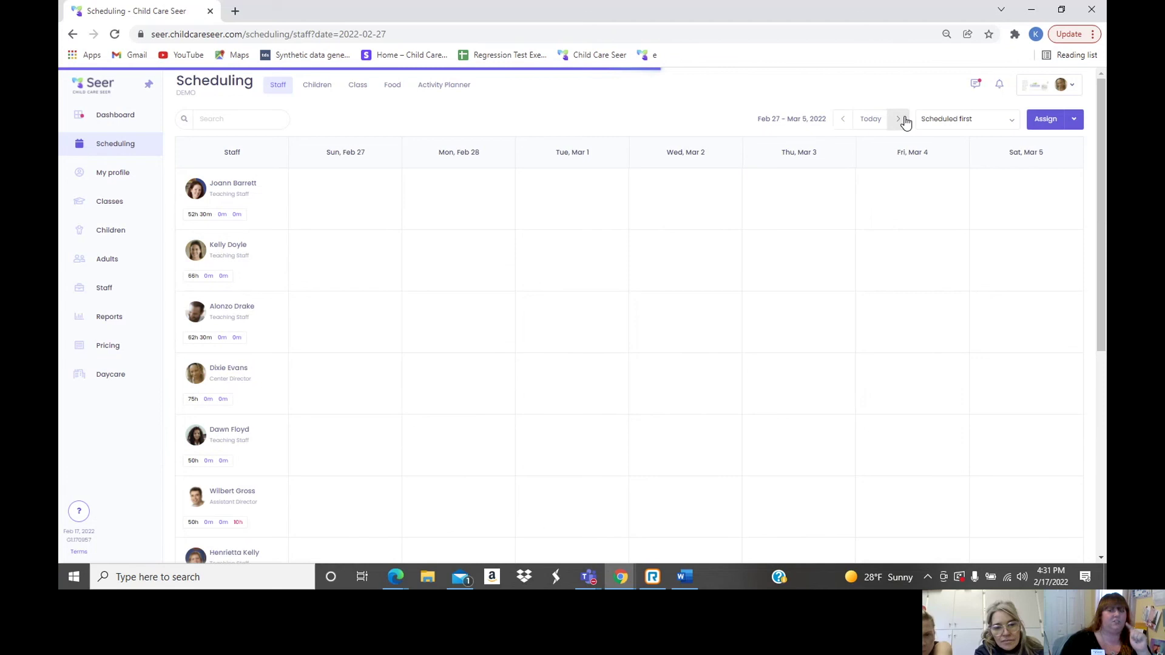
left_click(901, 119)
left_click(900, 120)
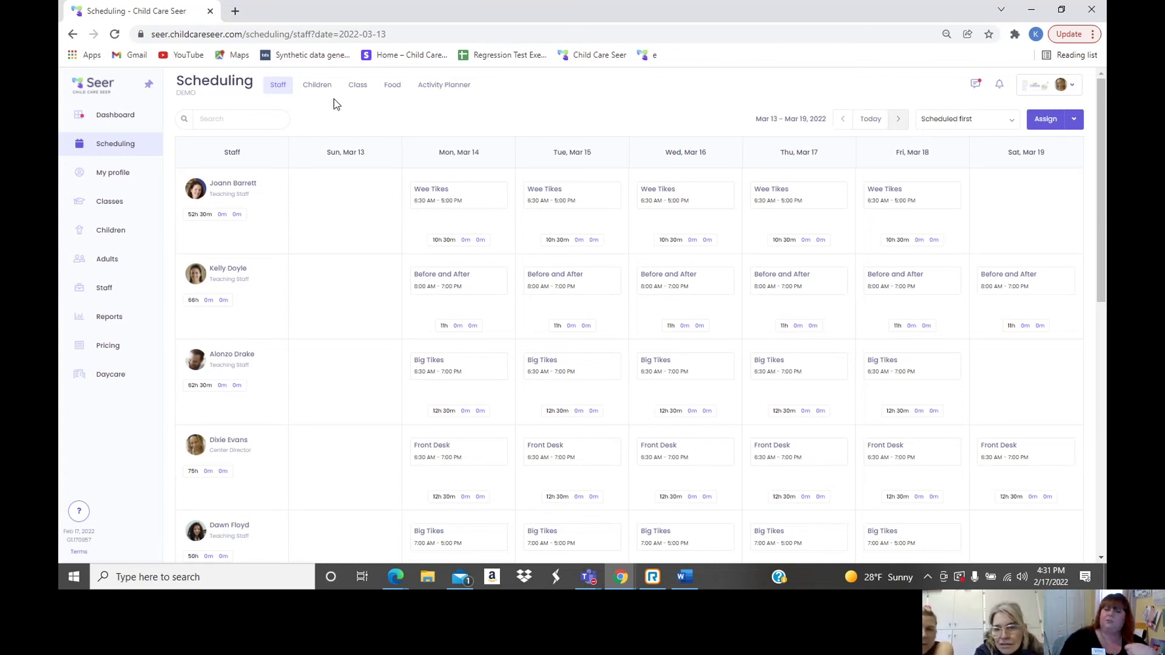
left_click(843, 121)
left_click(844, 121)
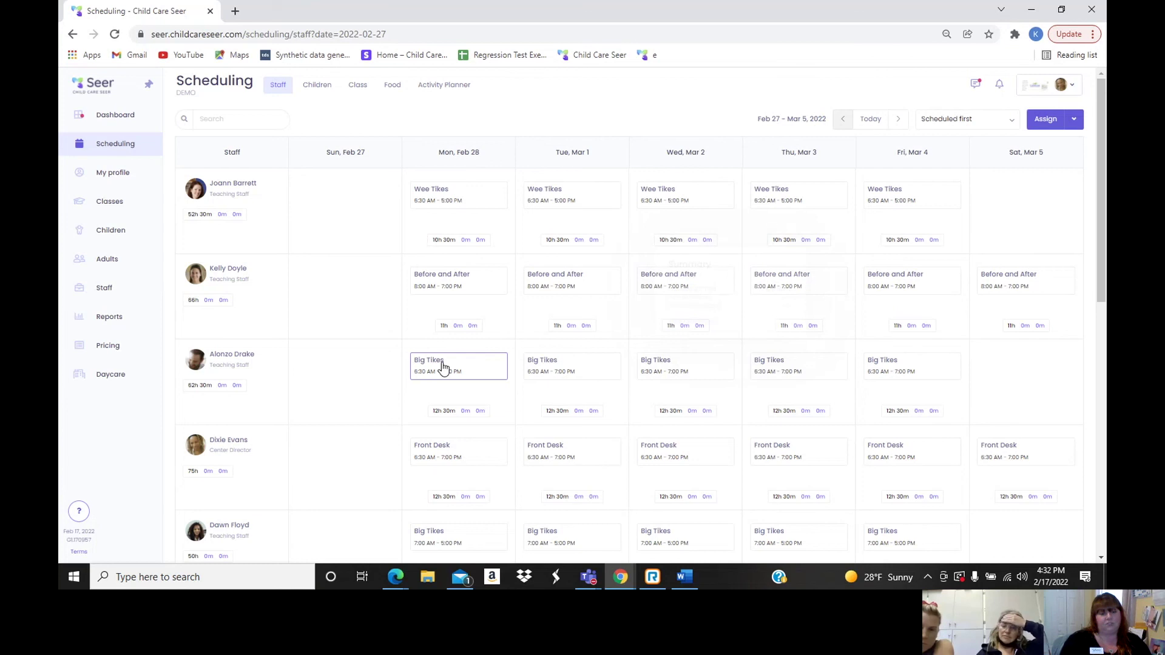
scroll(399, 422, "down", 1)
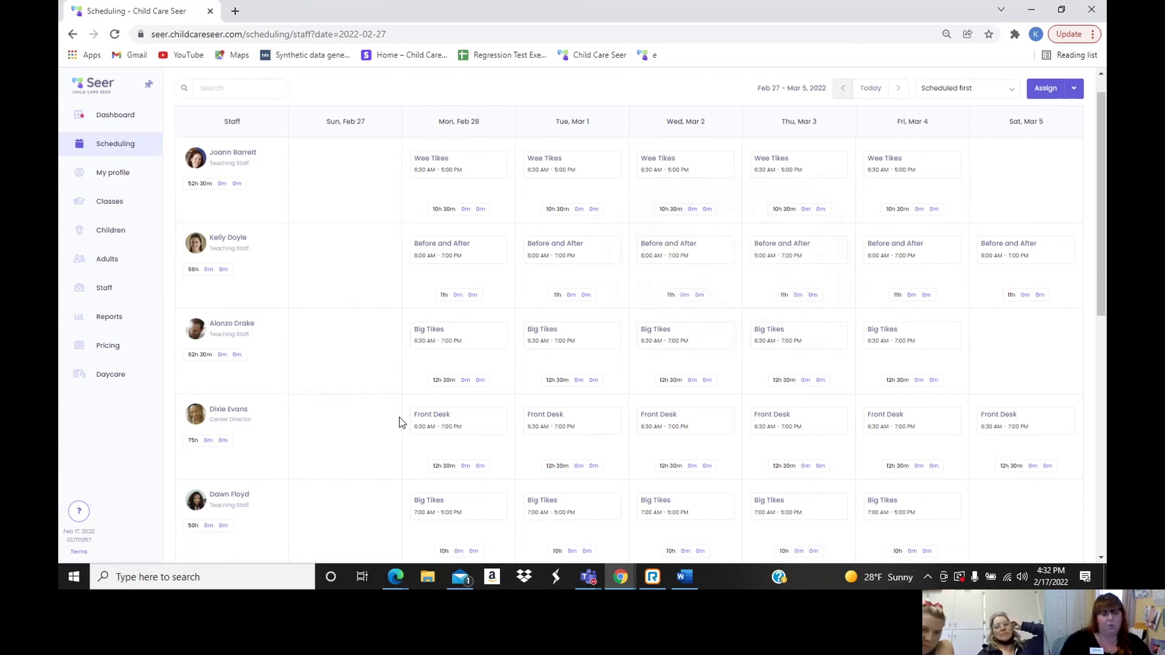
scroll(403, 417, "down", 4)
scroll(417, 416, "up", 5)
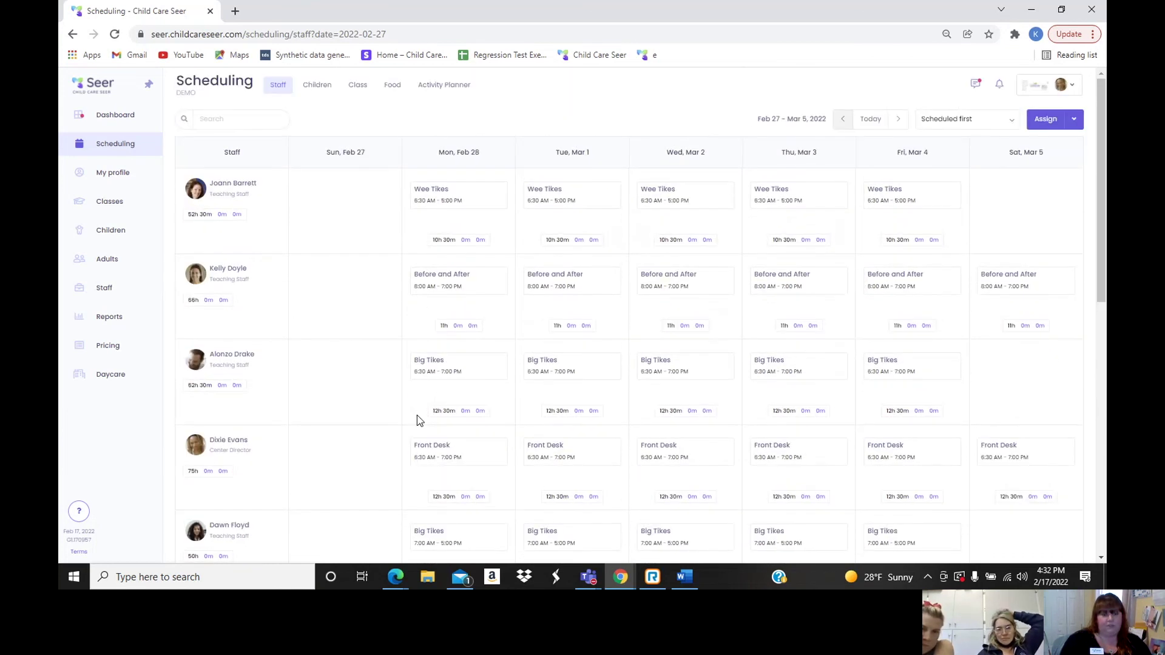
Return the staff schedule to Feb 13 – Feb 19, 2022, and examine each staff member's scheduled and actual times by room.
left_click(844, 119)
left_click(844, 120)
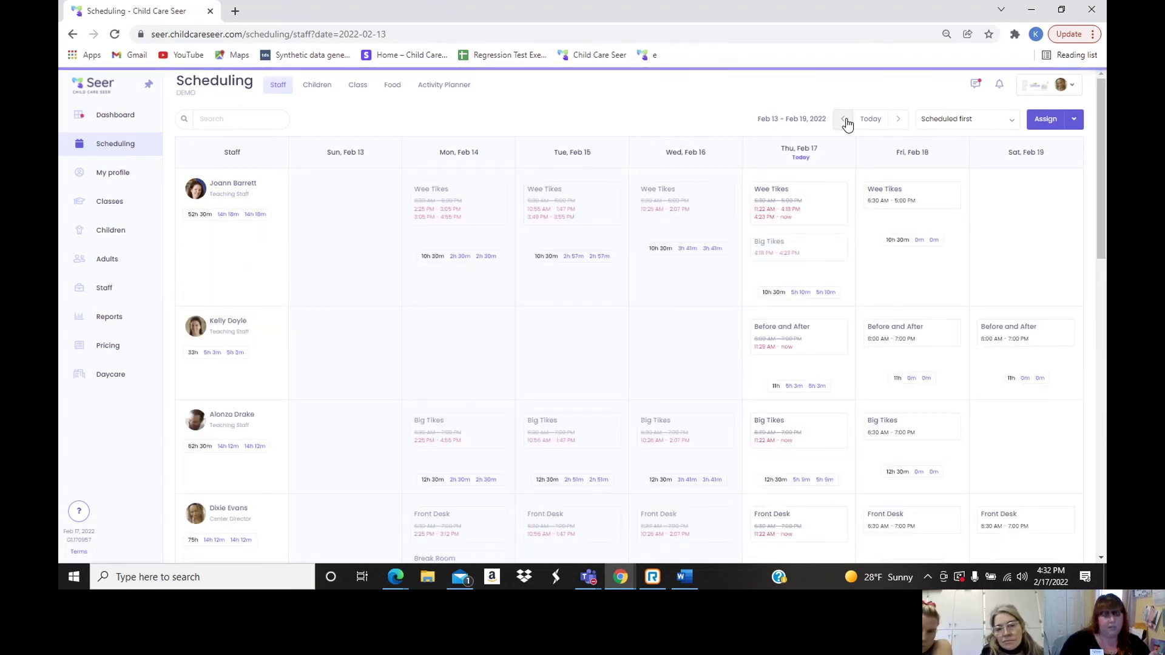
scroll(822, 190, "down", 4)
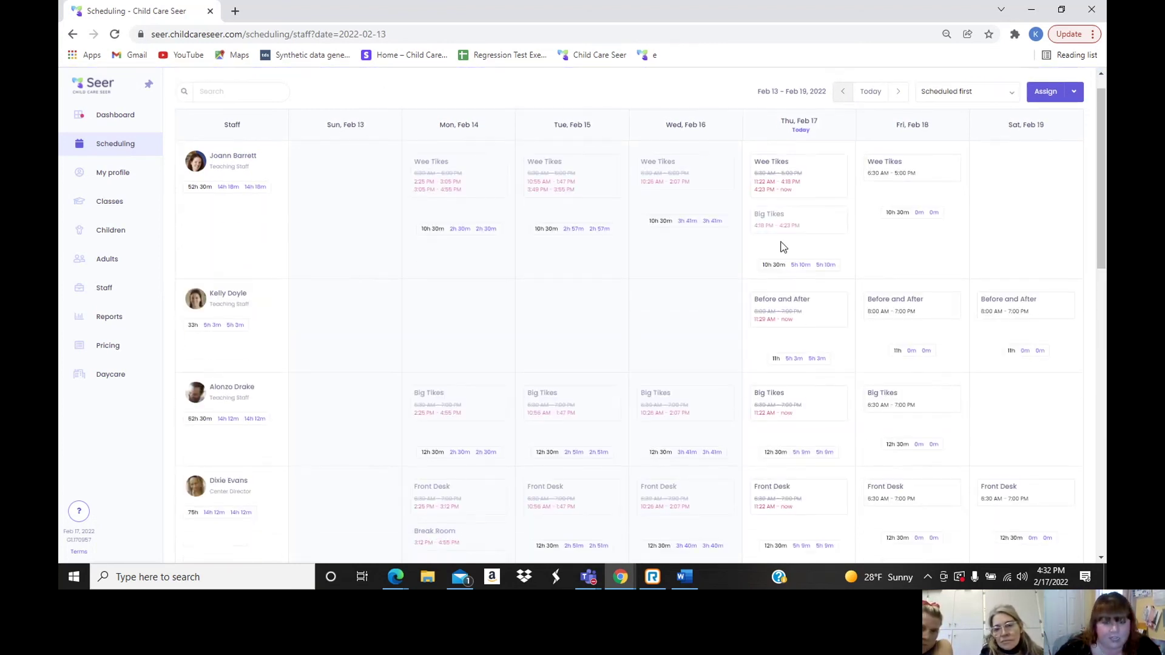
mouse_move(787, 241)
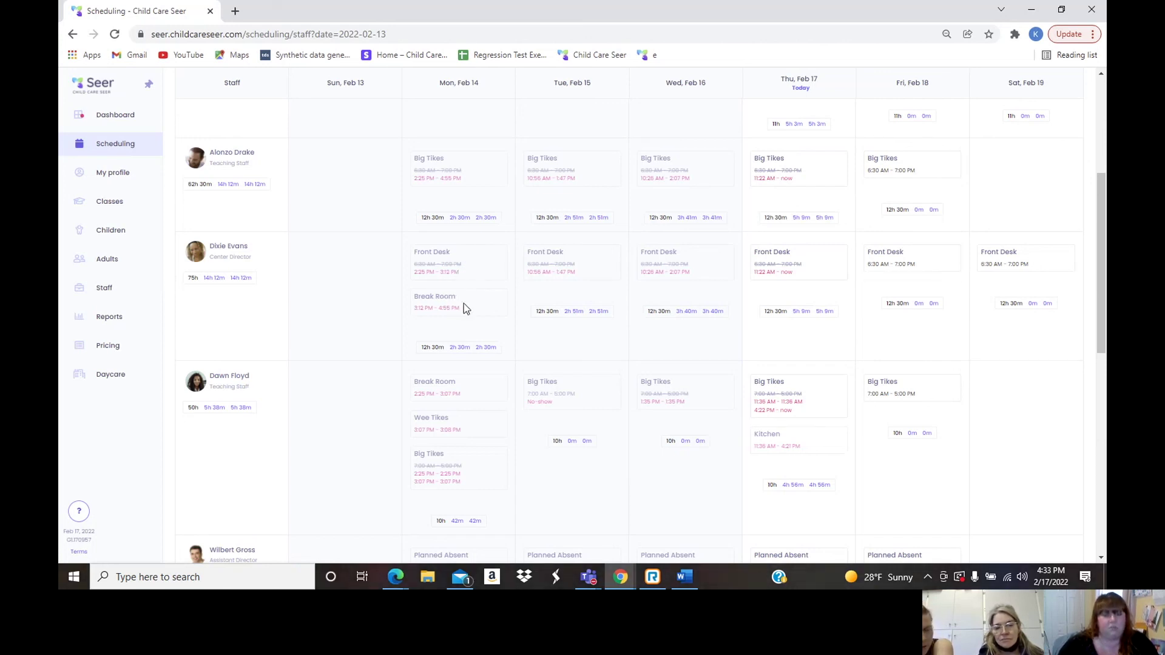
scroll(774, 305, "up", 5)
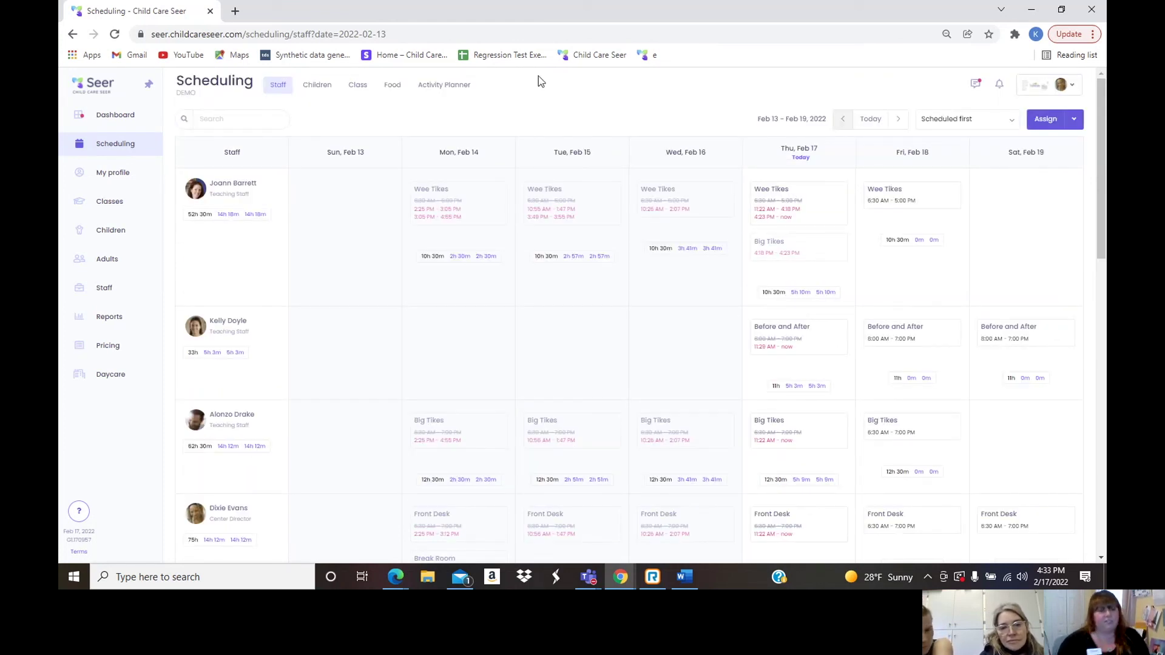
View the children's weekly schedule ahead to Feb 27 – Mar 5, 2022, and show its assignment options.
left_click(316, 88)
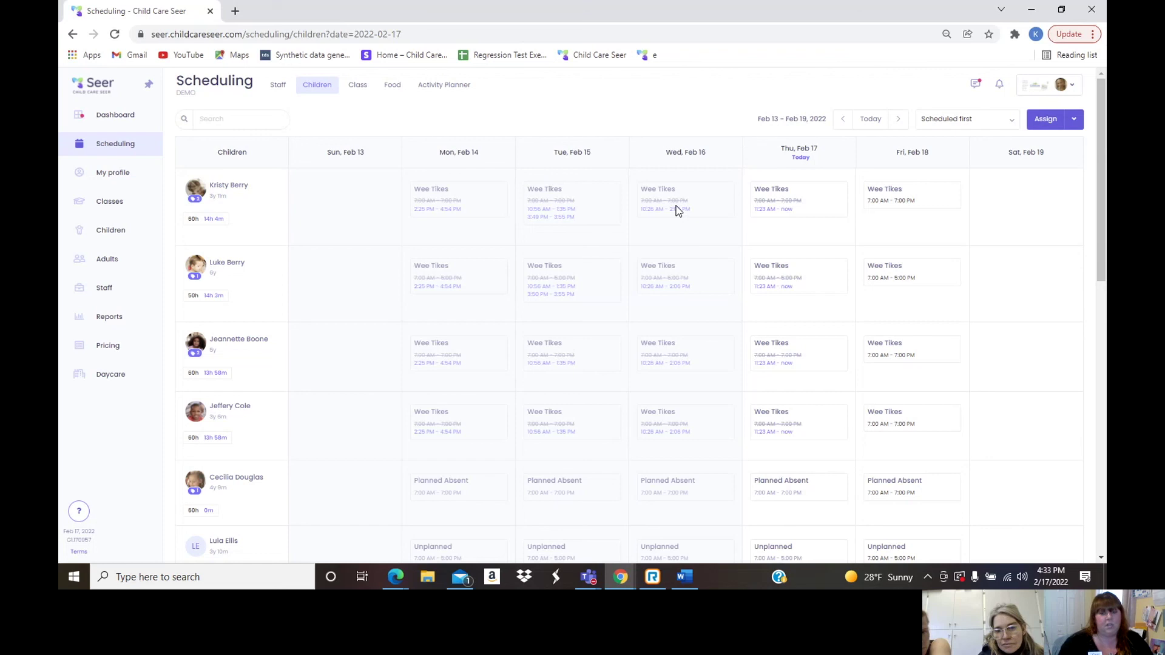
left_click(897, 120)
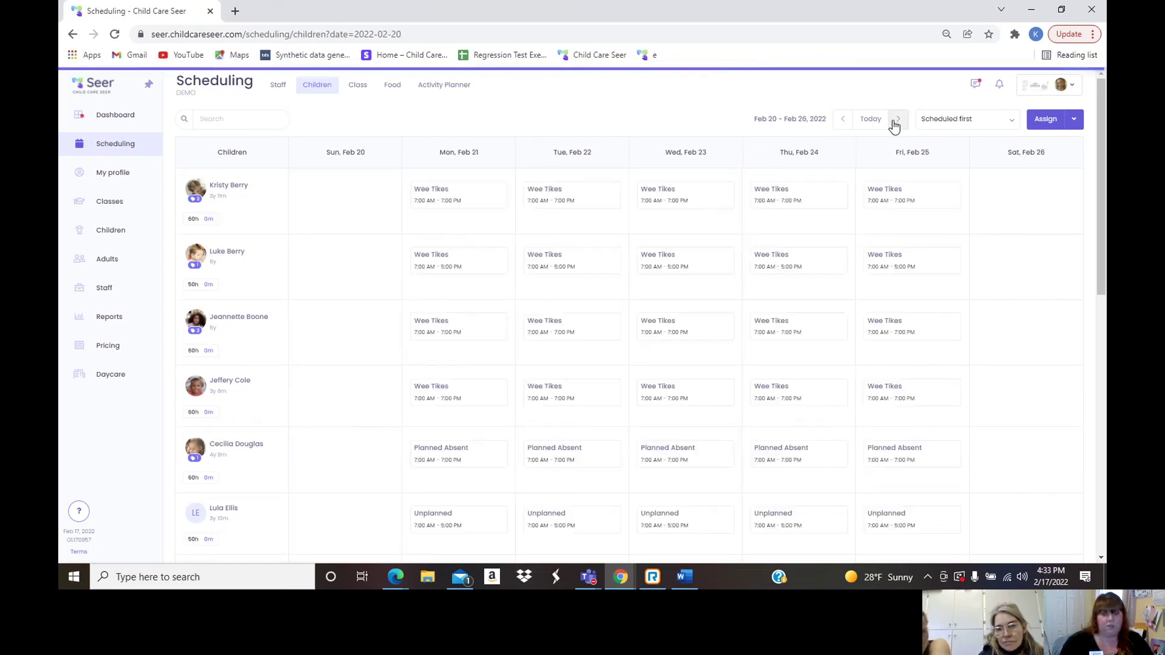
left_click(896, 121)
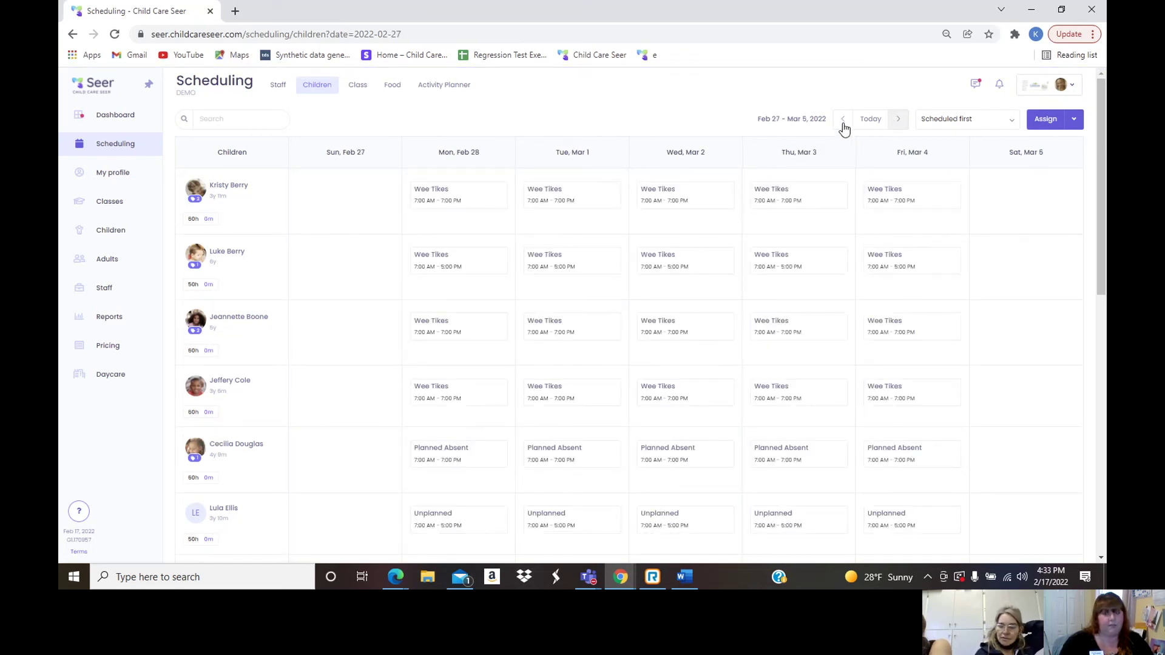
left_click(1074, 119)
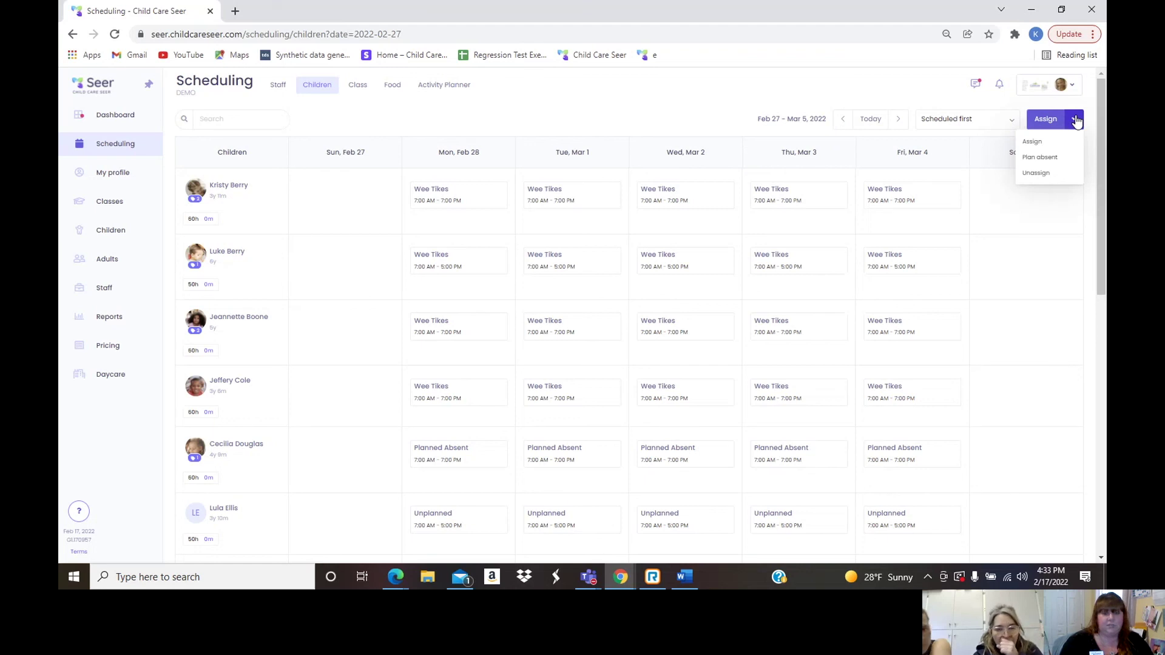
View the staff schedule by class, browse the following weeks, and return to the current week.
left_click(360, 92)
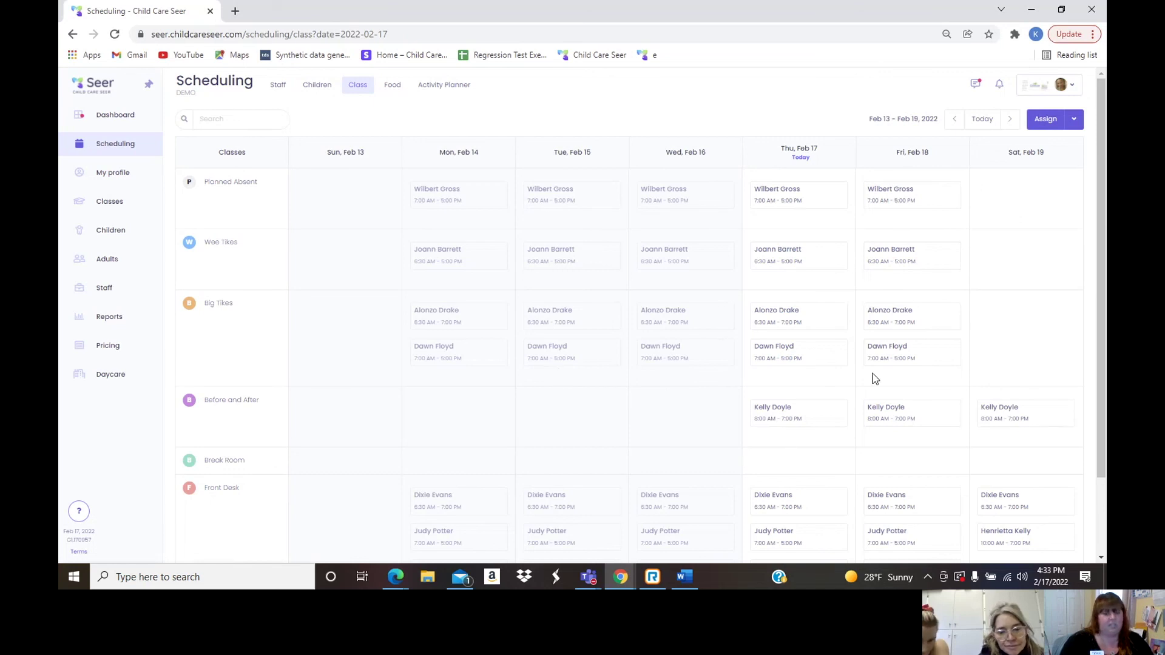
left_click(1010, 120)
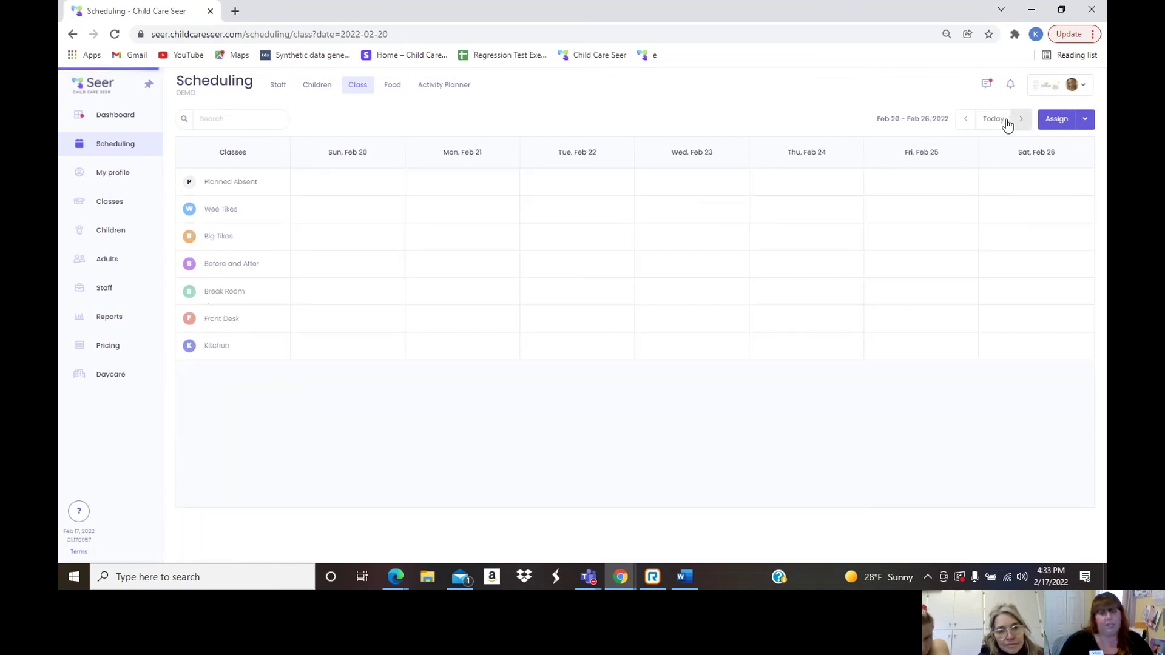
left_click(1017, 122)
left_click(990, 121)
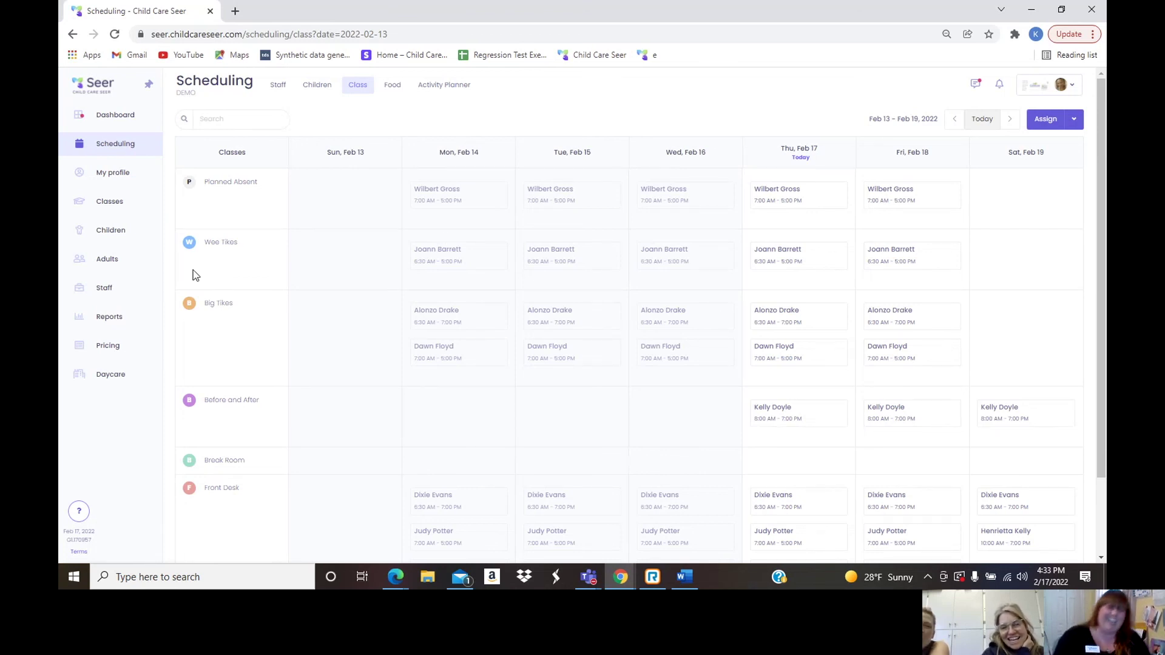
Open the dashboard's Schedule Insights in the weekly view and show all issues requiring attention.
left_click(95, 119)
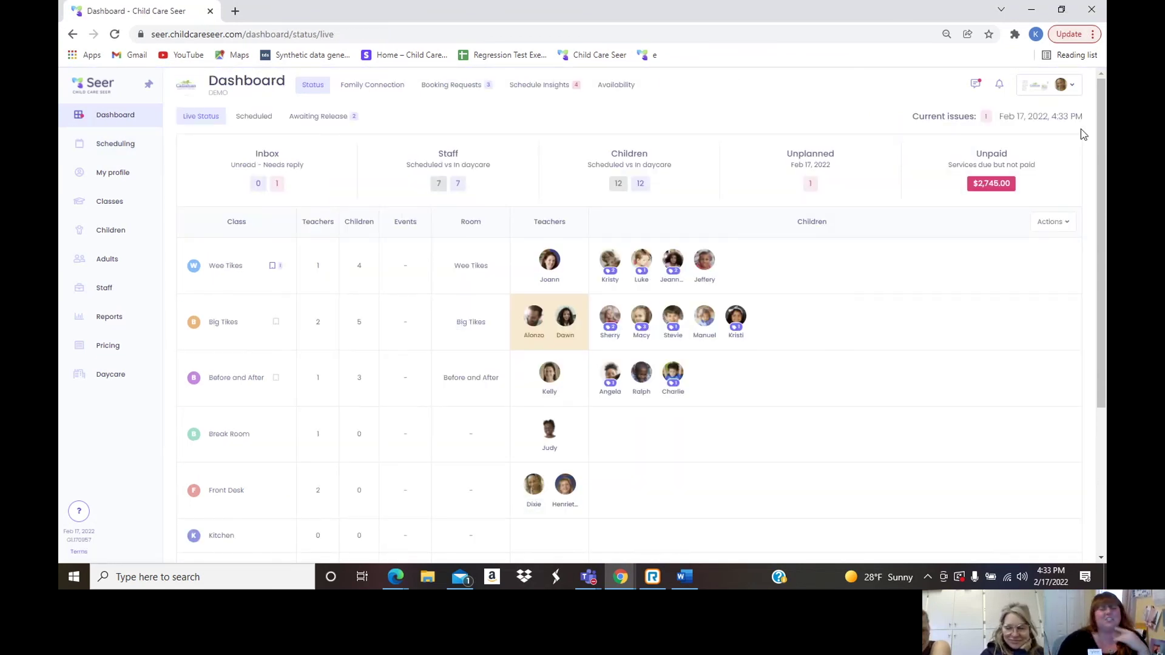
left_click(536, 89)
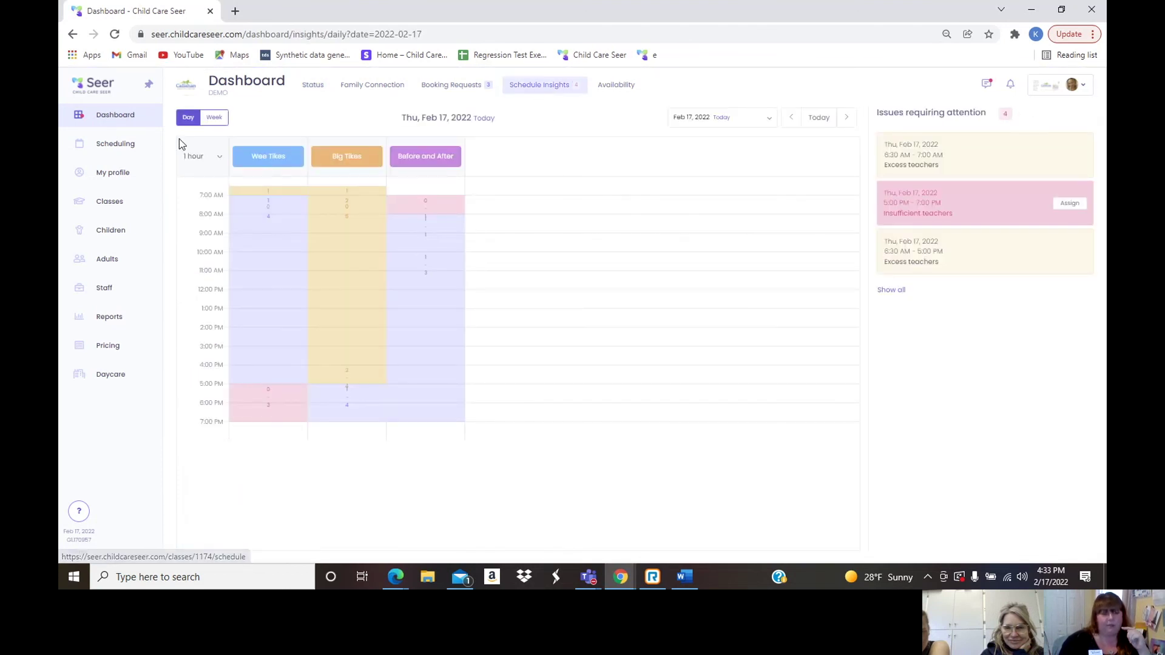
left_click(216, 121)
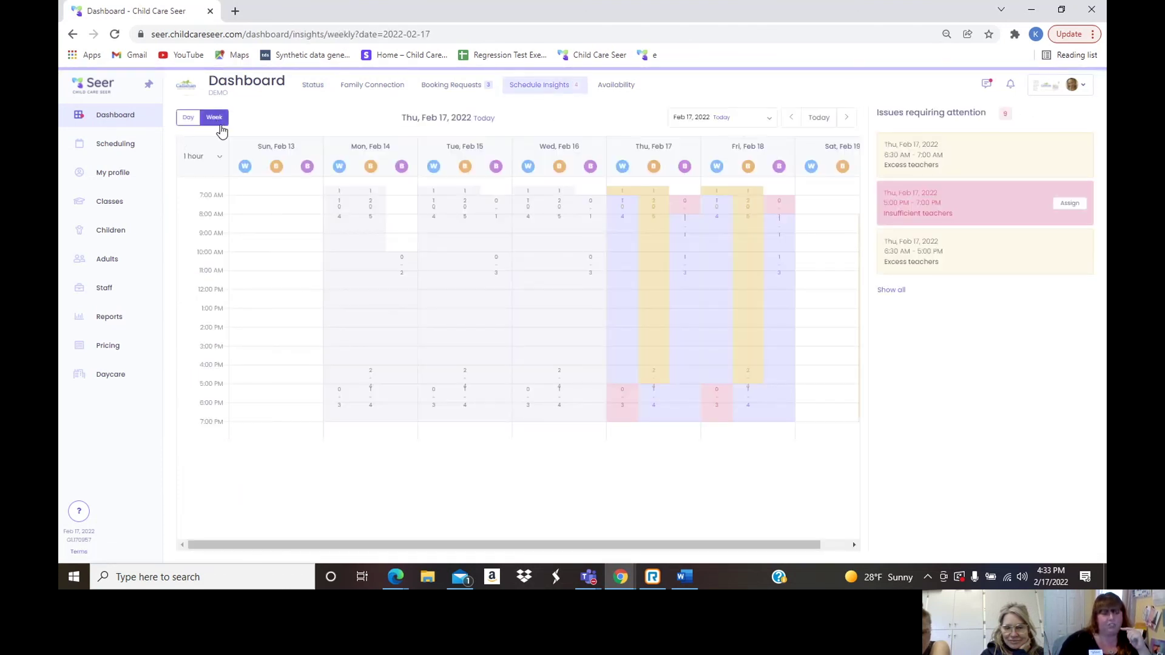
left_click(195, 121)
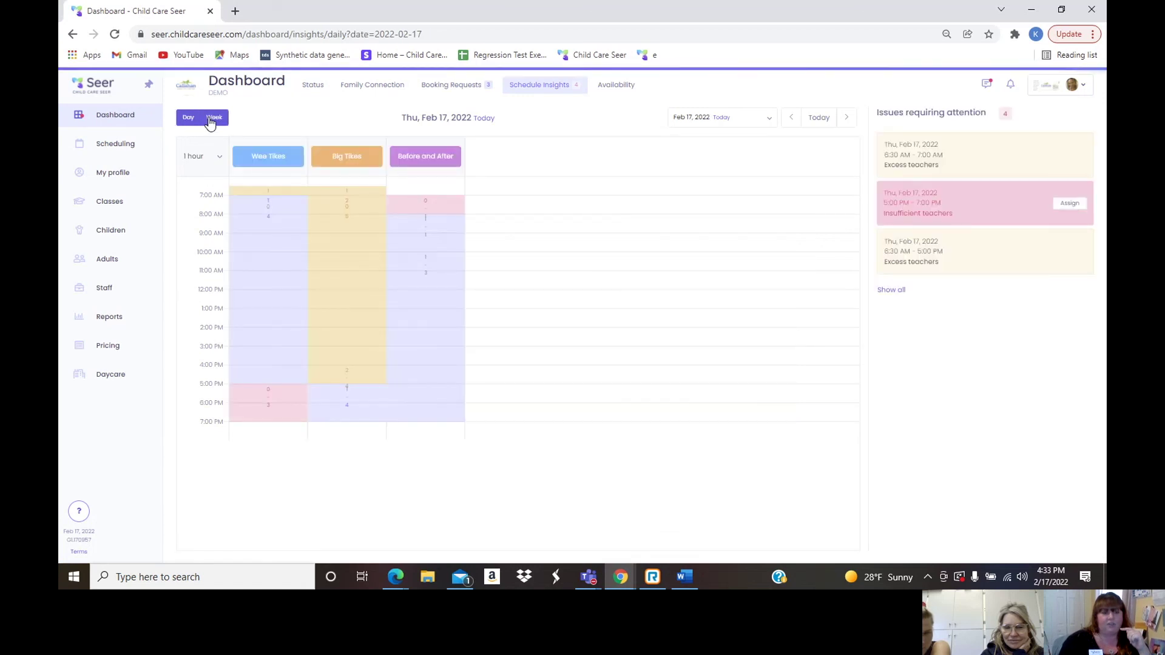
left_click(213, 119)
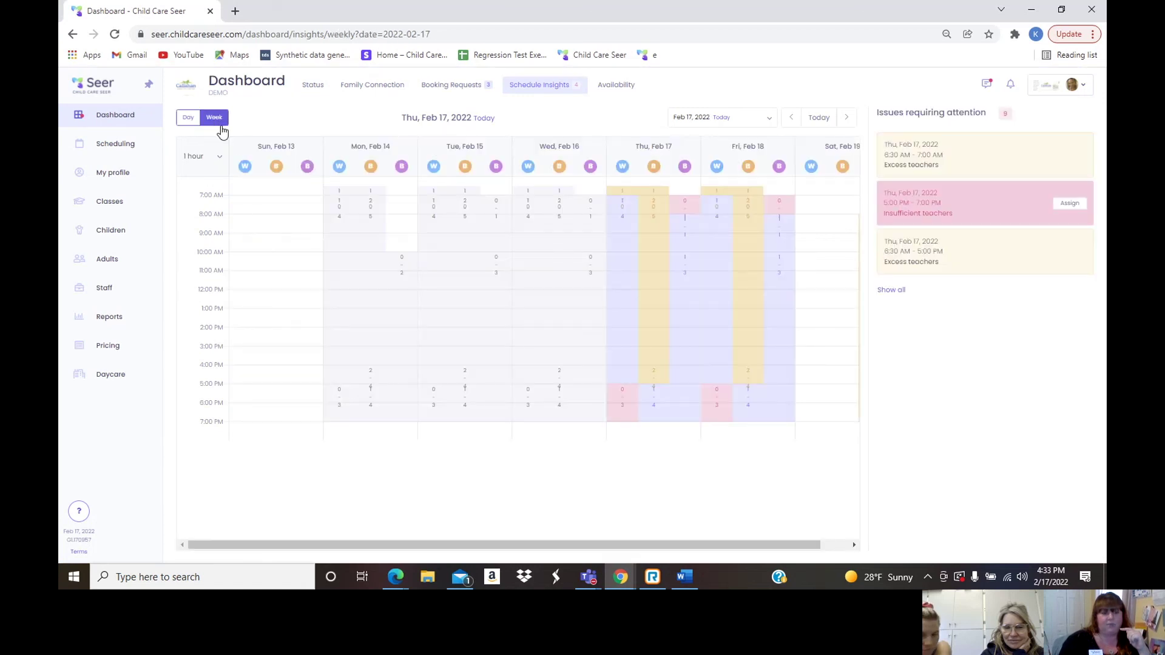
left_click(891, 290)
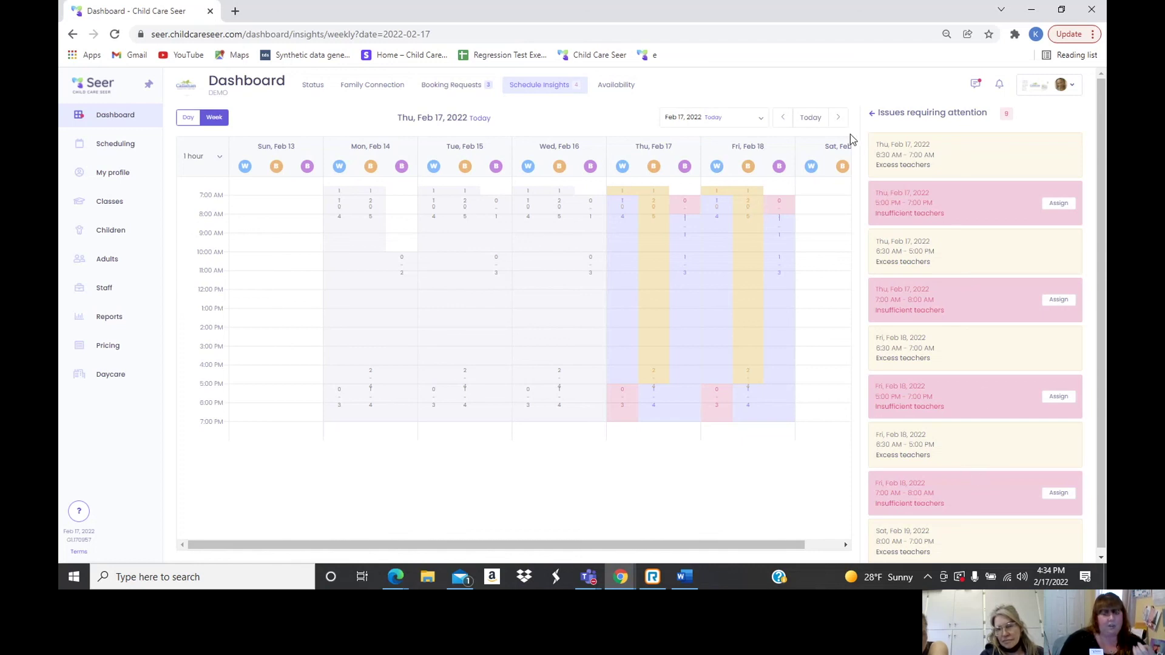
Advance the weekly Schedule Insights to the week of Mar 10, 2022, to examine its staffing issues.
left_click(839, 118)
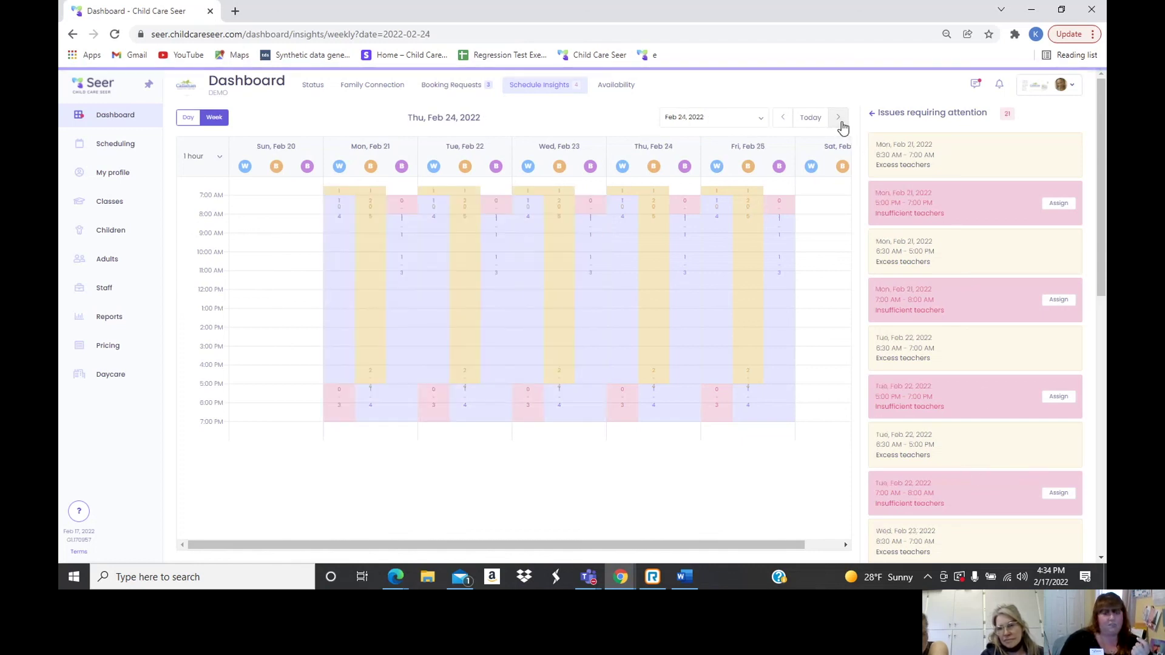
left_click(840, 121)
left_click(840, 121)
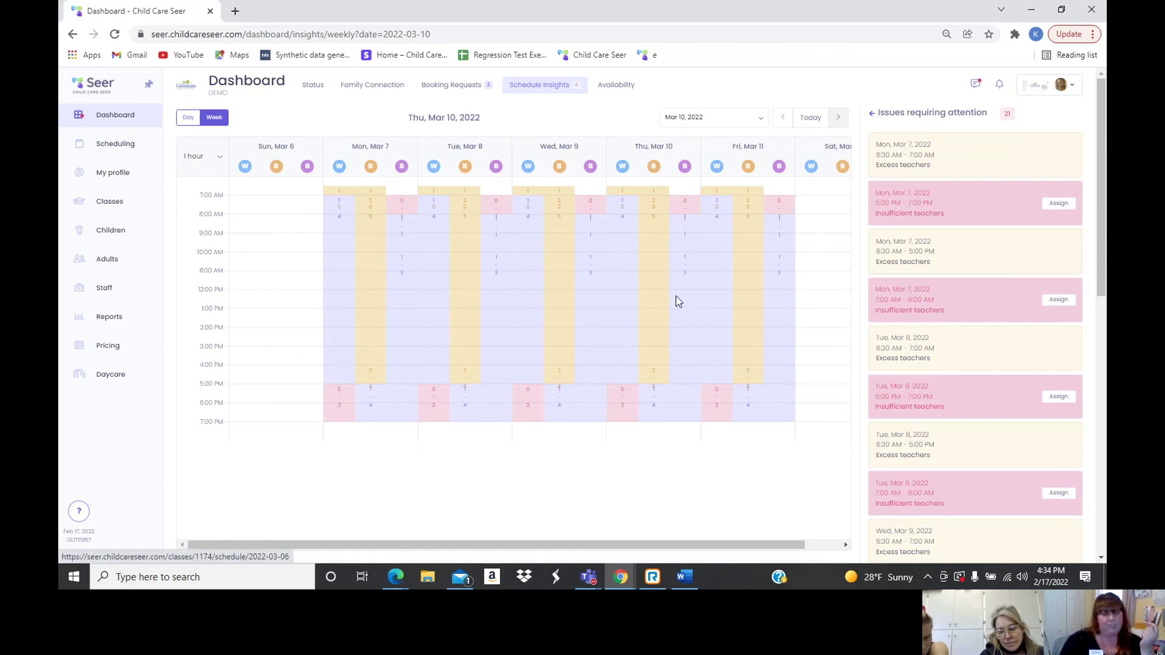
Review the staff selectable for the Mar 7, 7:00 – 8:00 AM teacher shortage, cancel the assignment, and return to the live status dashboard.
left_click(1060, 300)
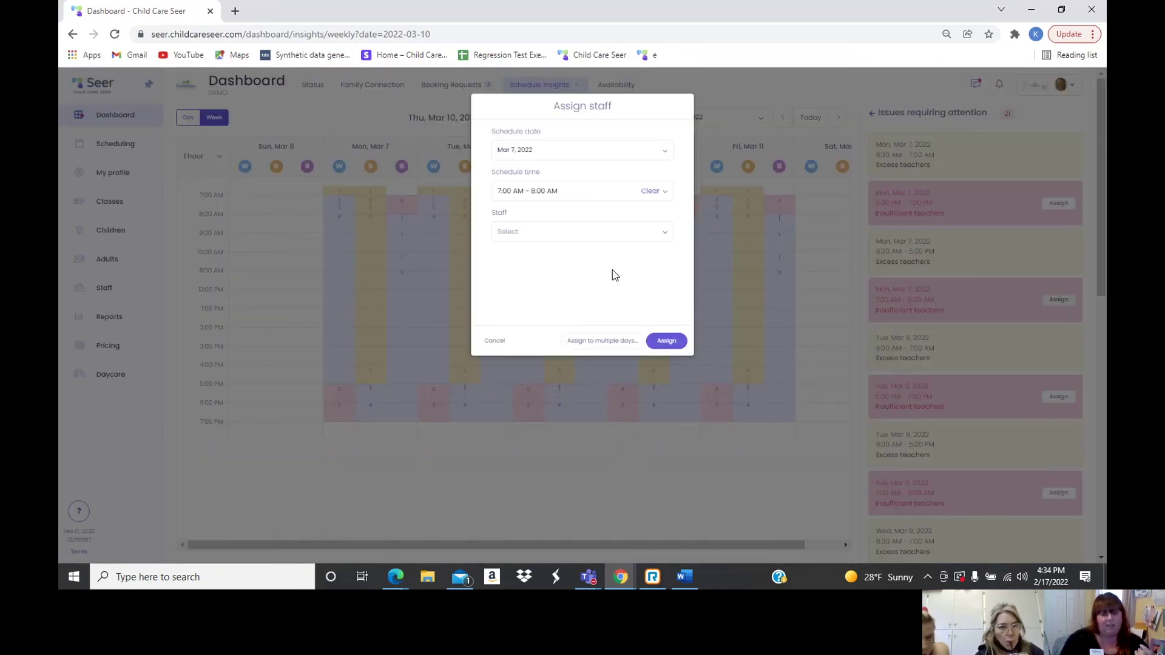
left_click(577, 236)
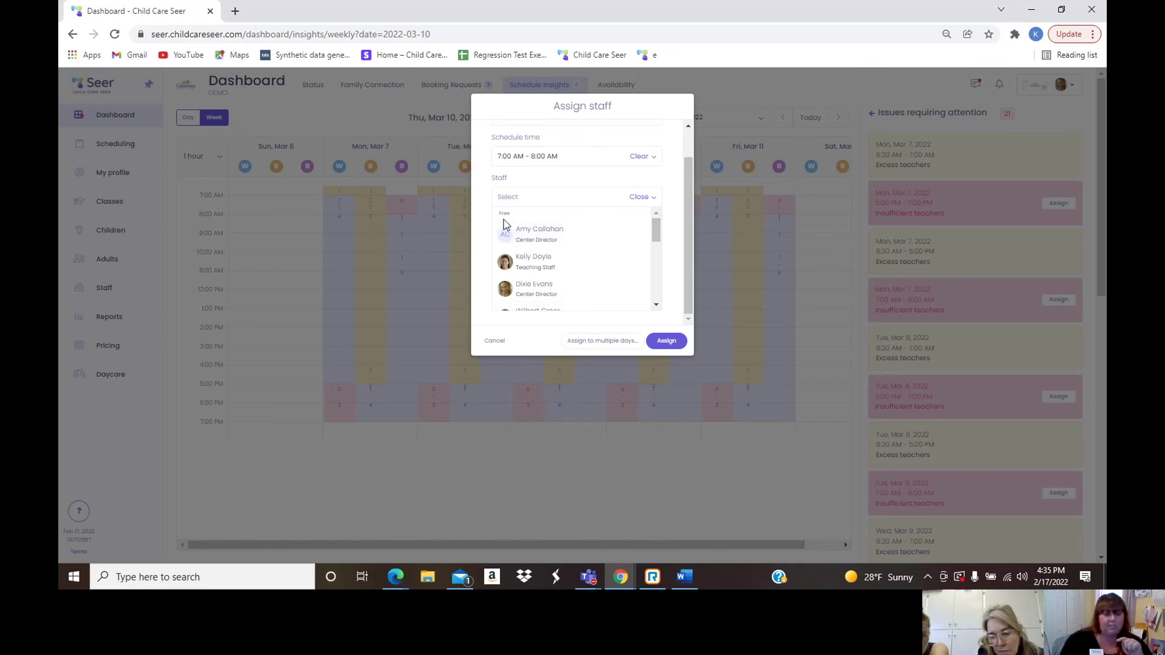
left_click_drag(656, 234, 658, 280)
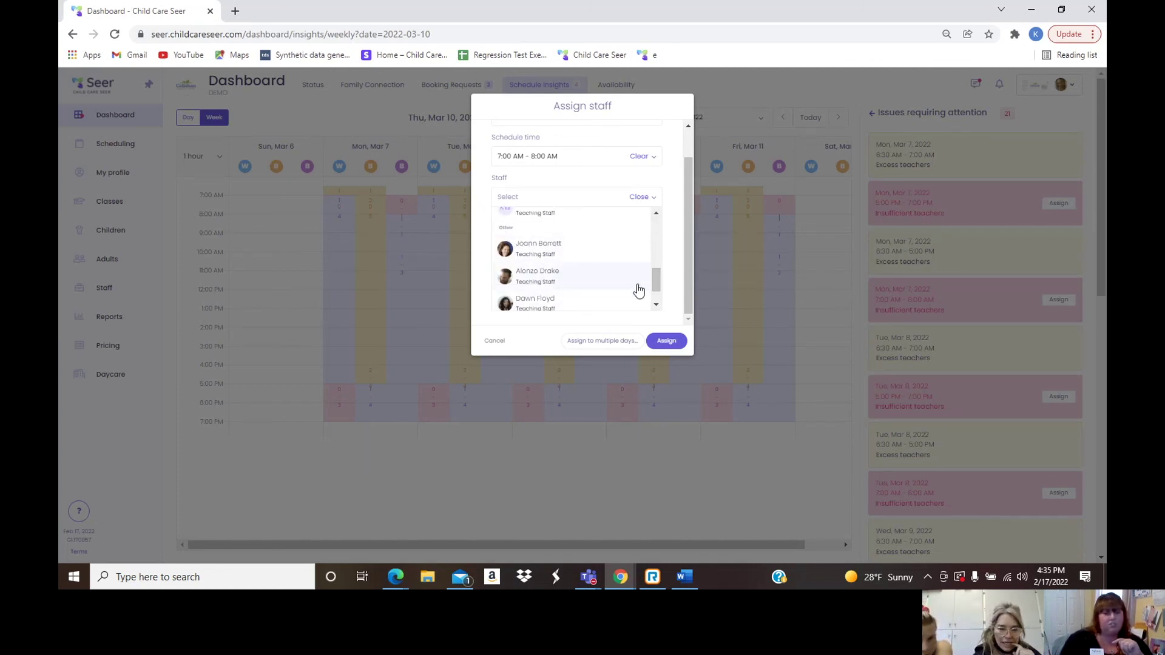
left_click_drag(653, 279, 657, 287)
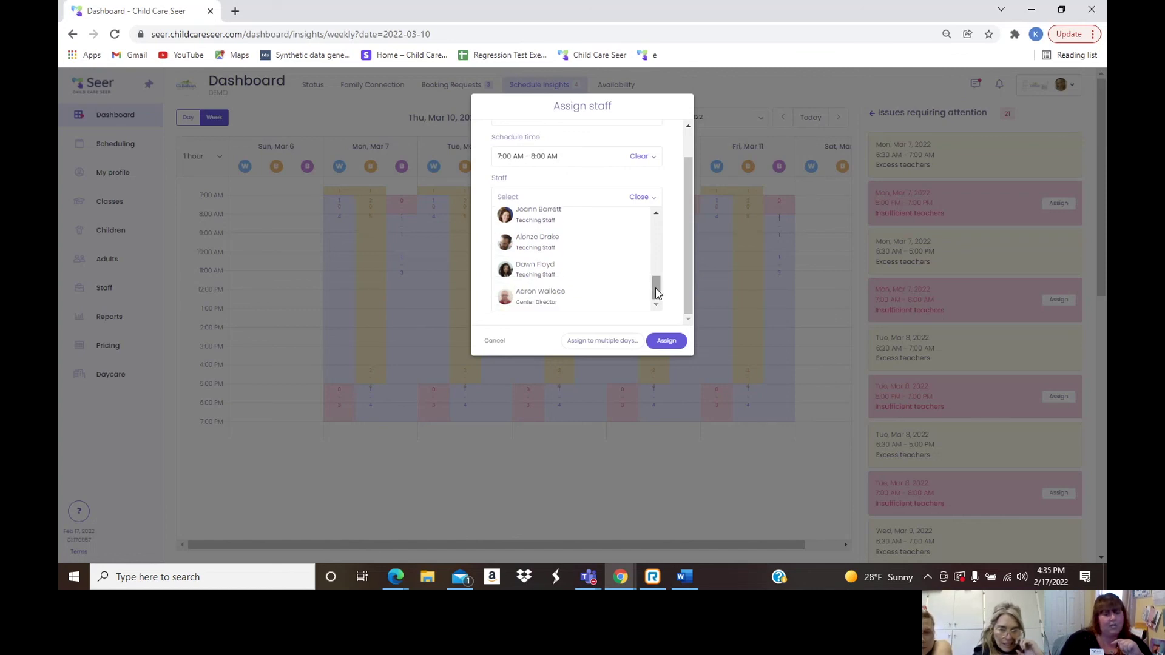
scroll(534, 260, "up", 2)
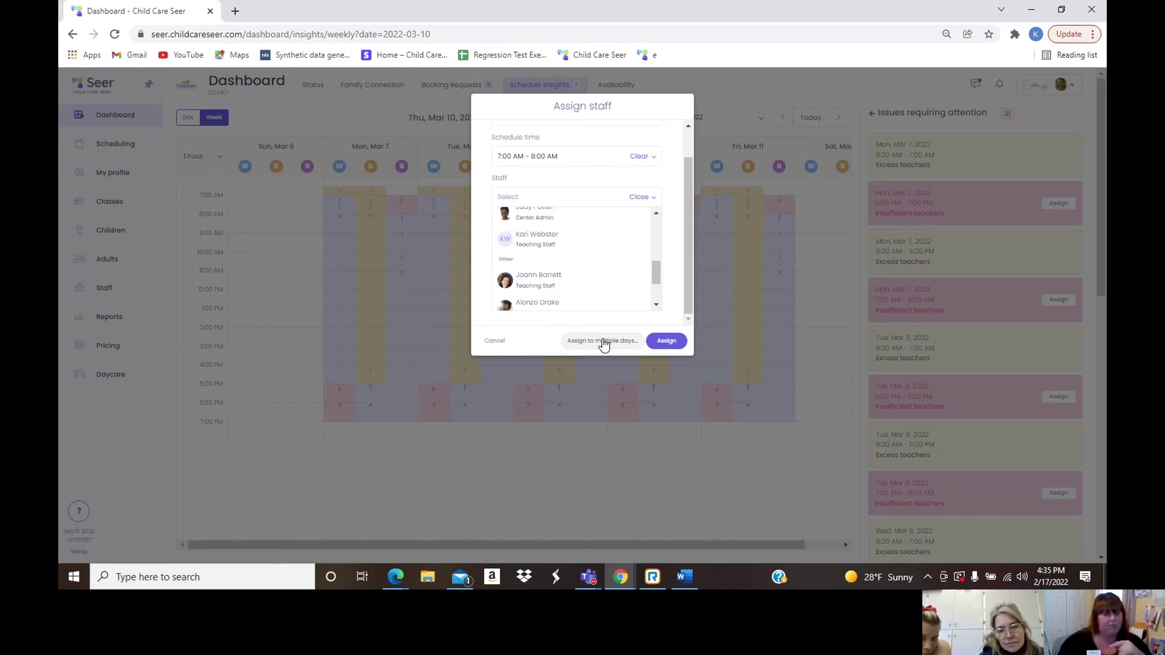
left_click(494, 341)
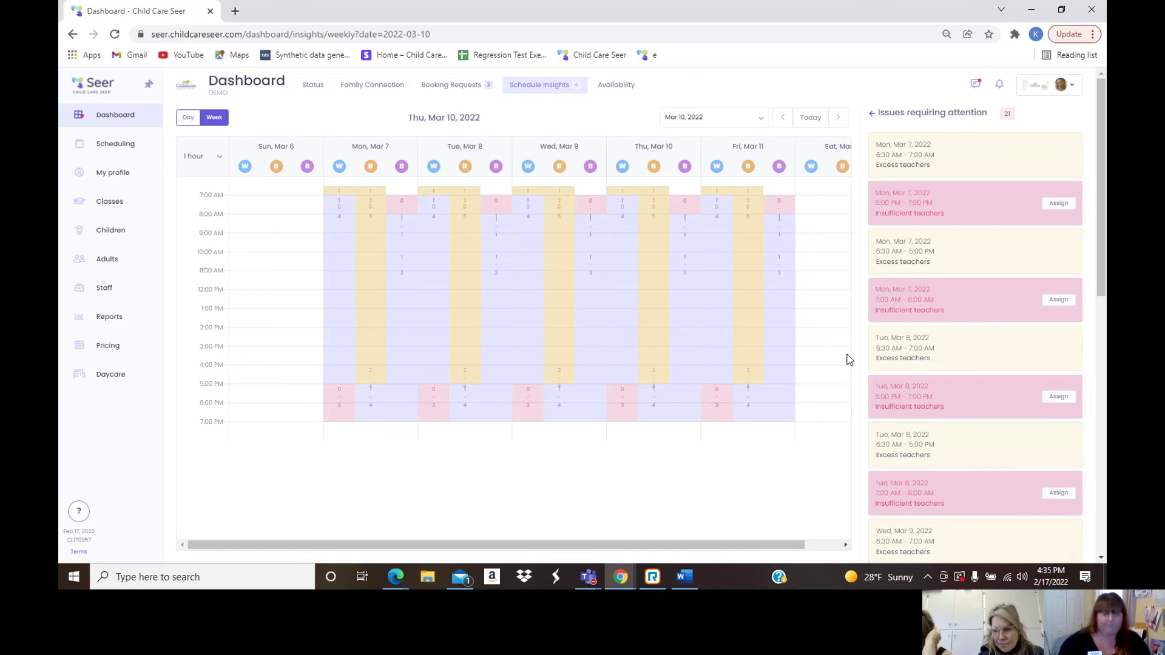
left_click(106, 121)
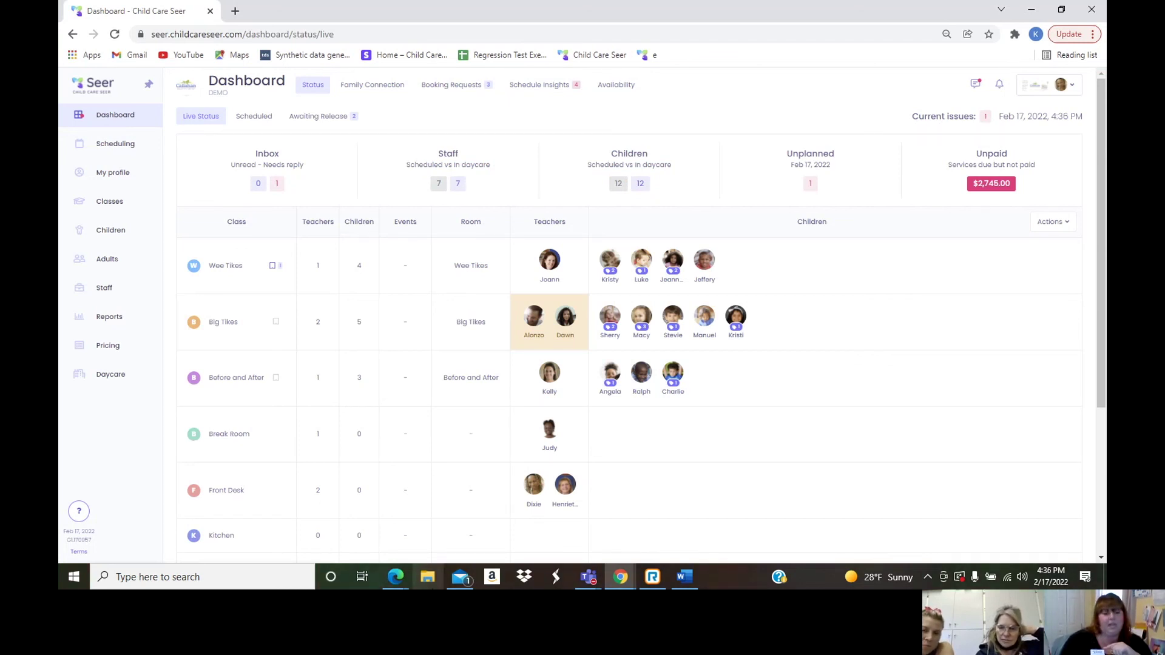
Switch to the InPrivate Edge window and view the adult profile in the mobile portal.
mouse_move(405, 577)
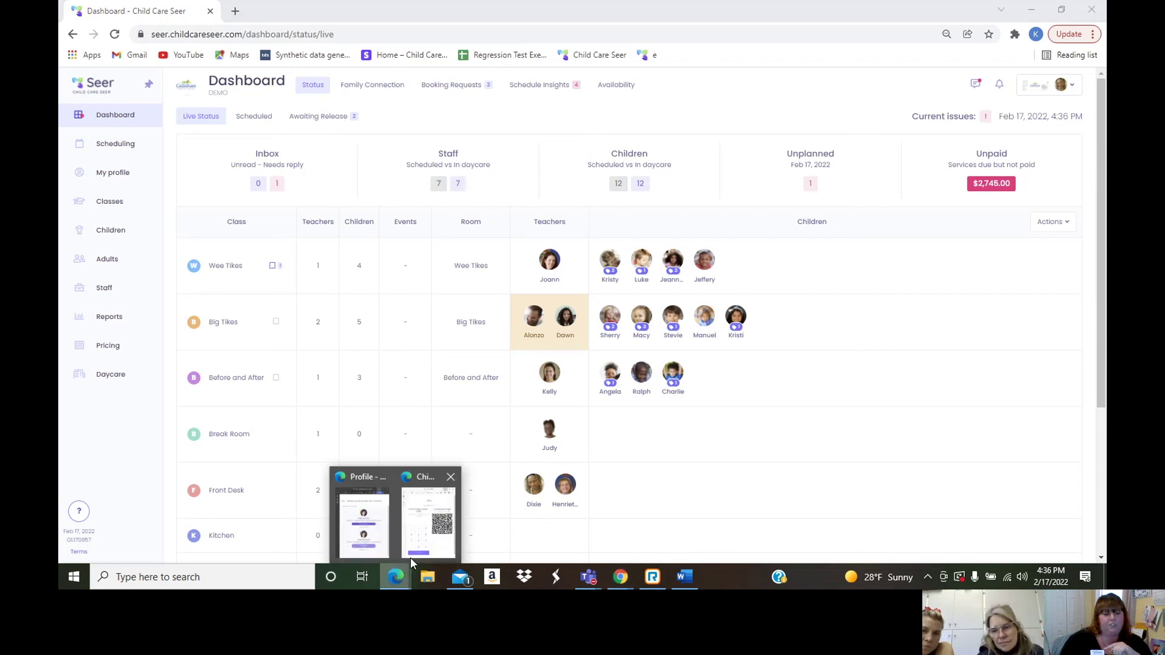
left_click(360, 489)
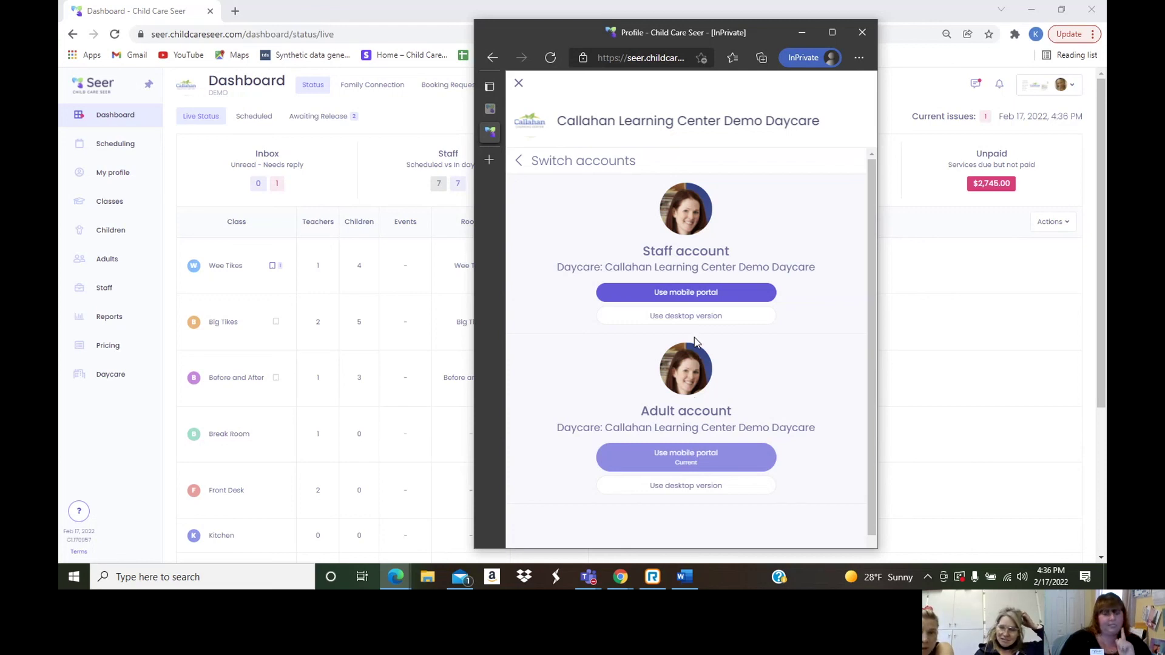
left_click(698, 297)
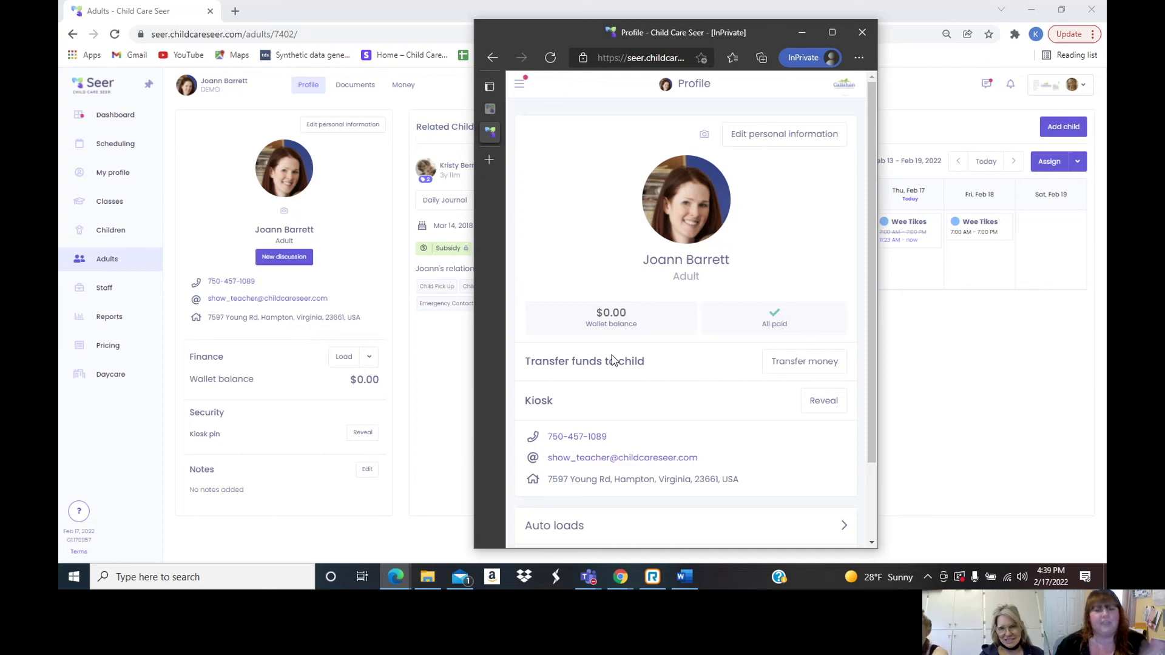
scroll(692, 261, "down", 2)
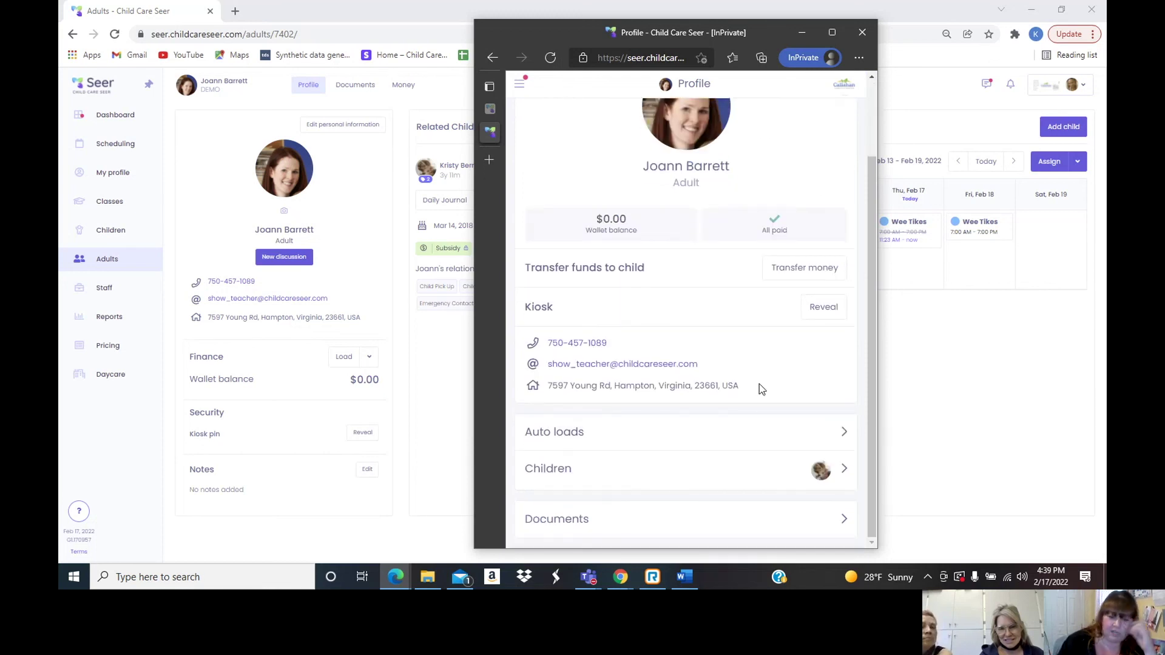
Open the adult's managed children and view the booking options for the listed child.
left_click(823, 473)
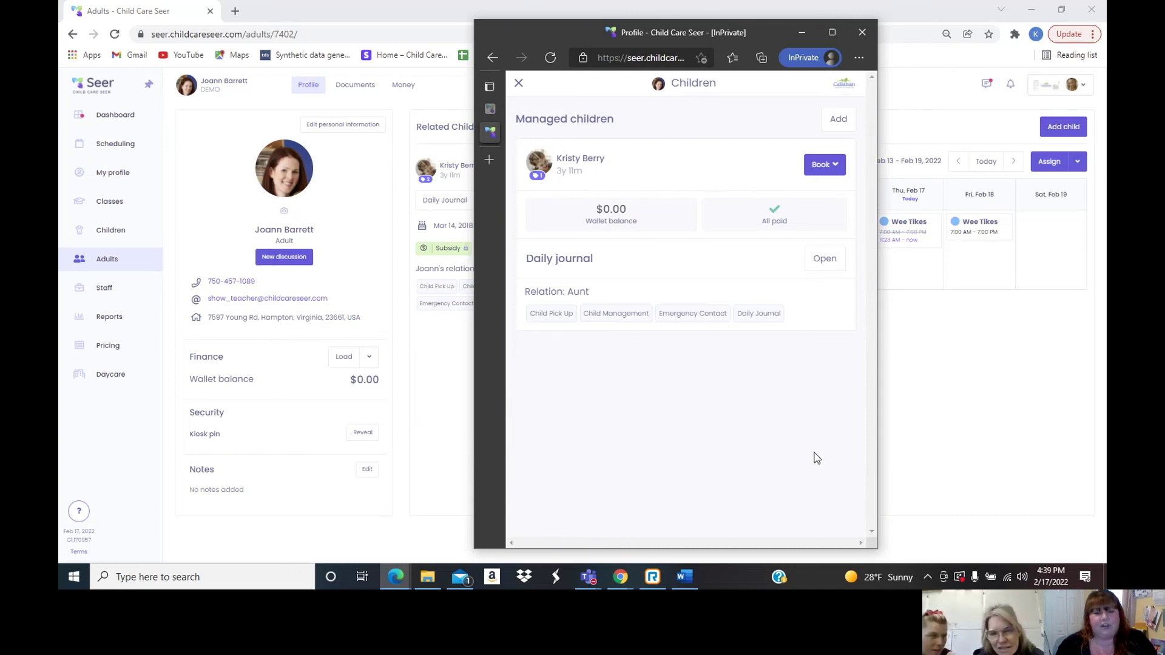
left_click(815, 172)
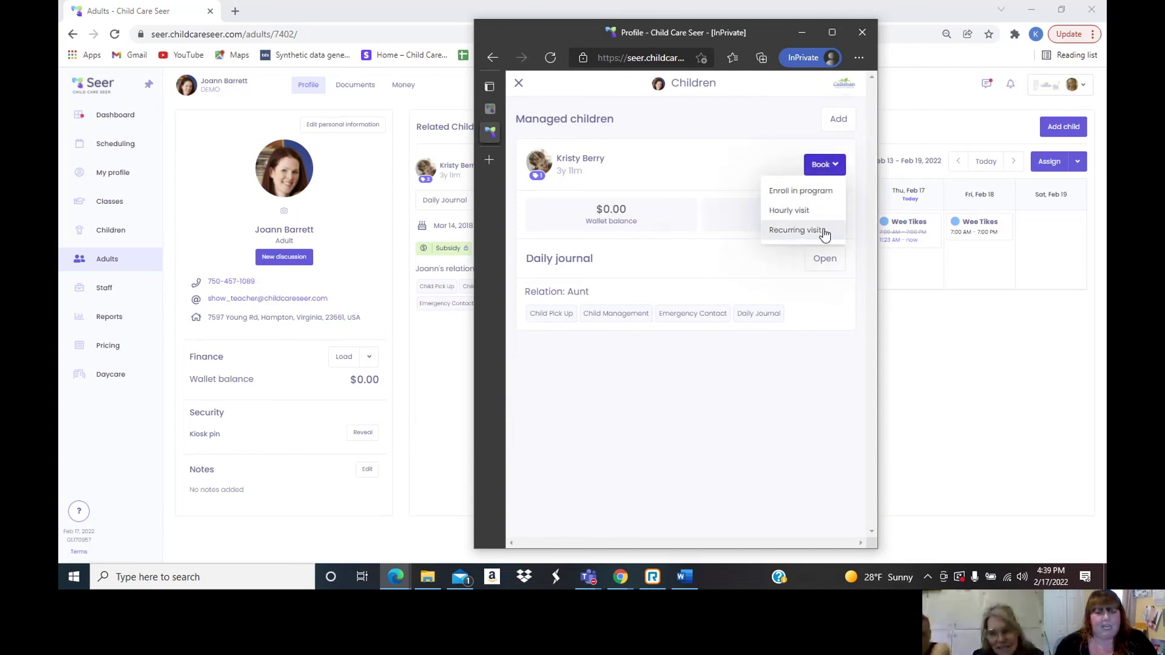
left_click(684, 263)
Open the managed child's daily journal and review the entries for Feb 17, 2022.
left_click(822, 260)
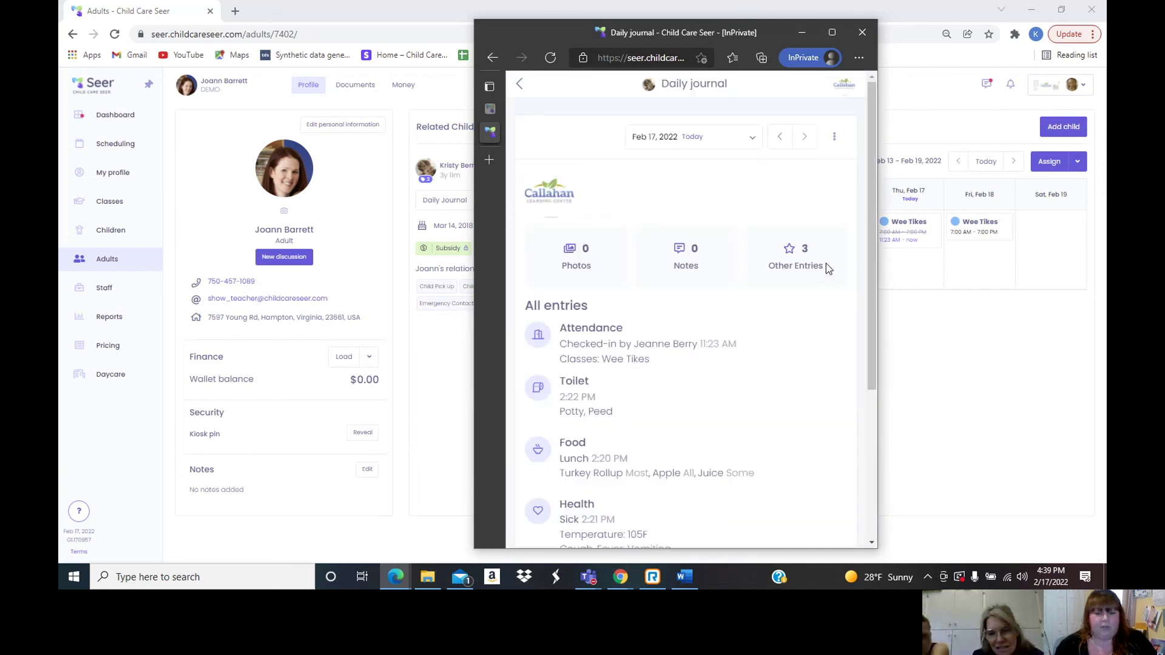
scroll(632, 383, "down", 3)
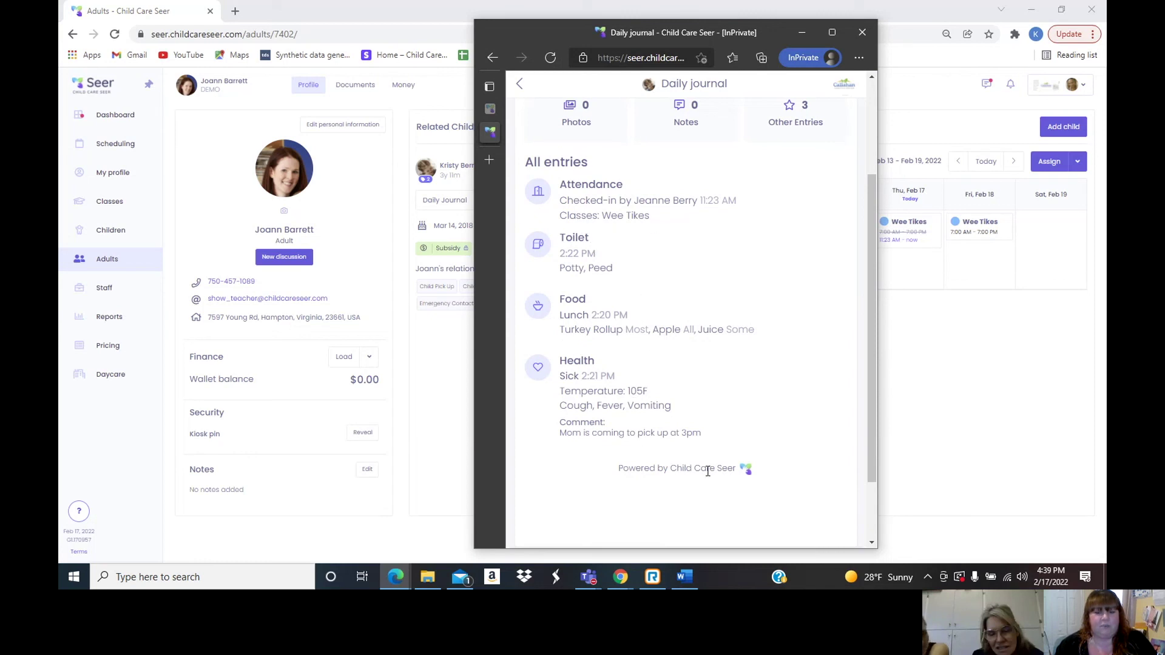
scroll(713, 449, "up", 3)
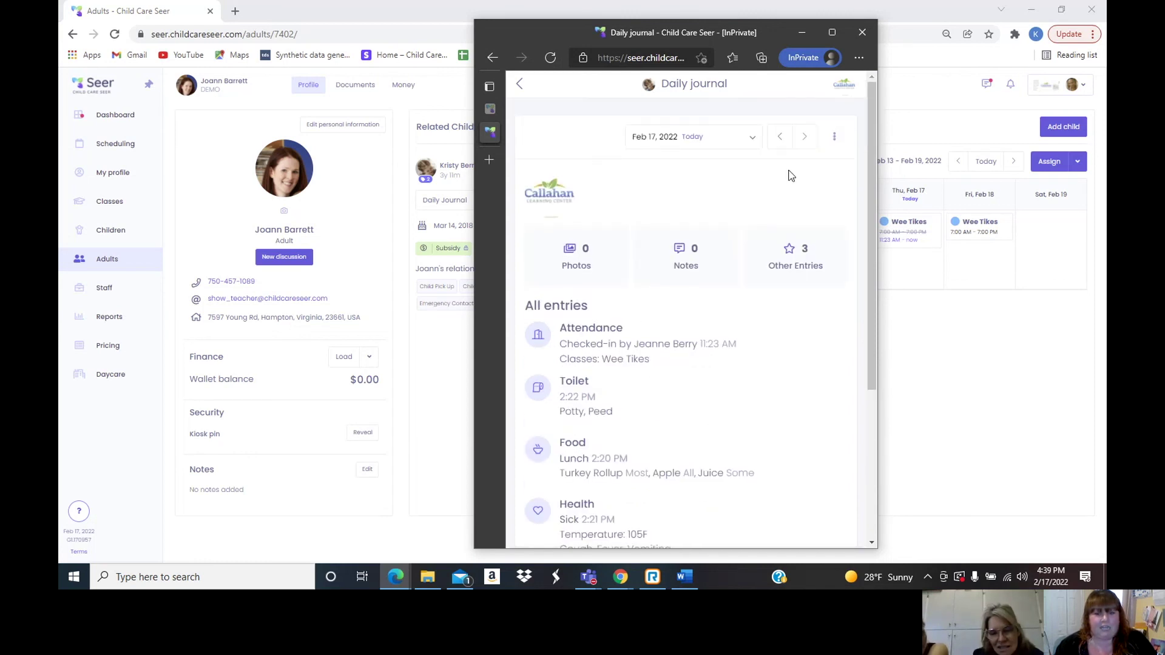
Go back to the Feb 15, 2022 daily journal and examine its attendance, toilet, food, health and photo entries.
left_click(780, 137)
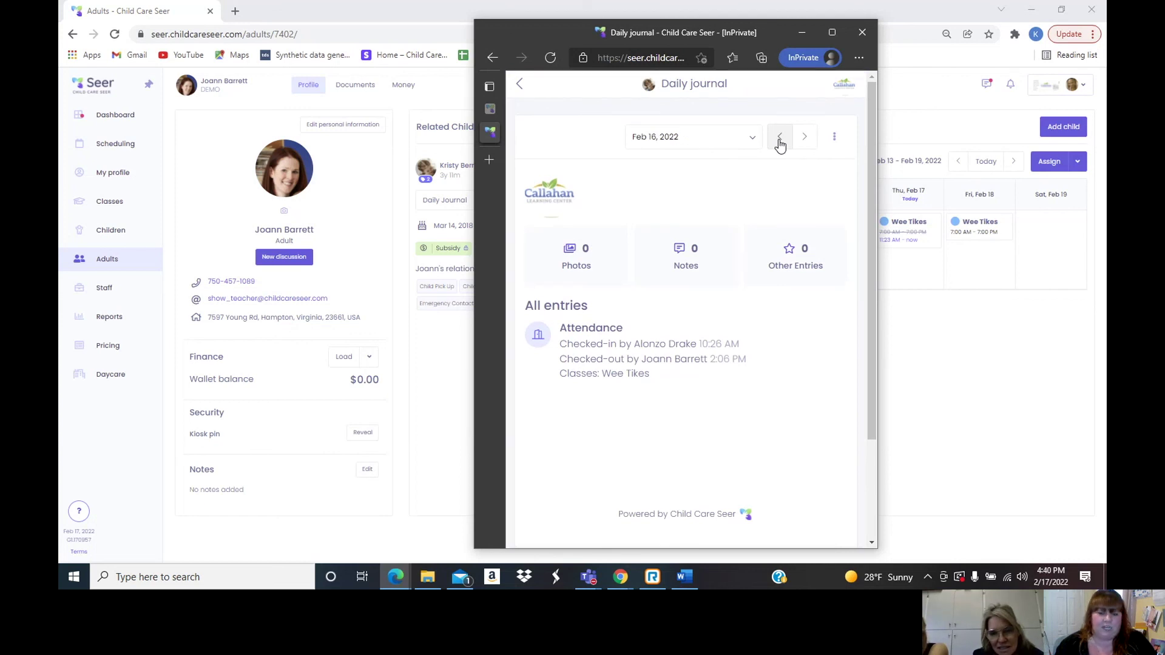
left_click(780, 138)
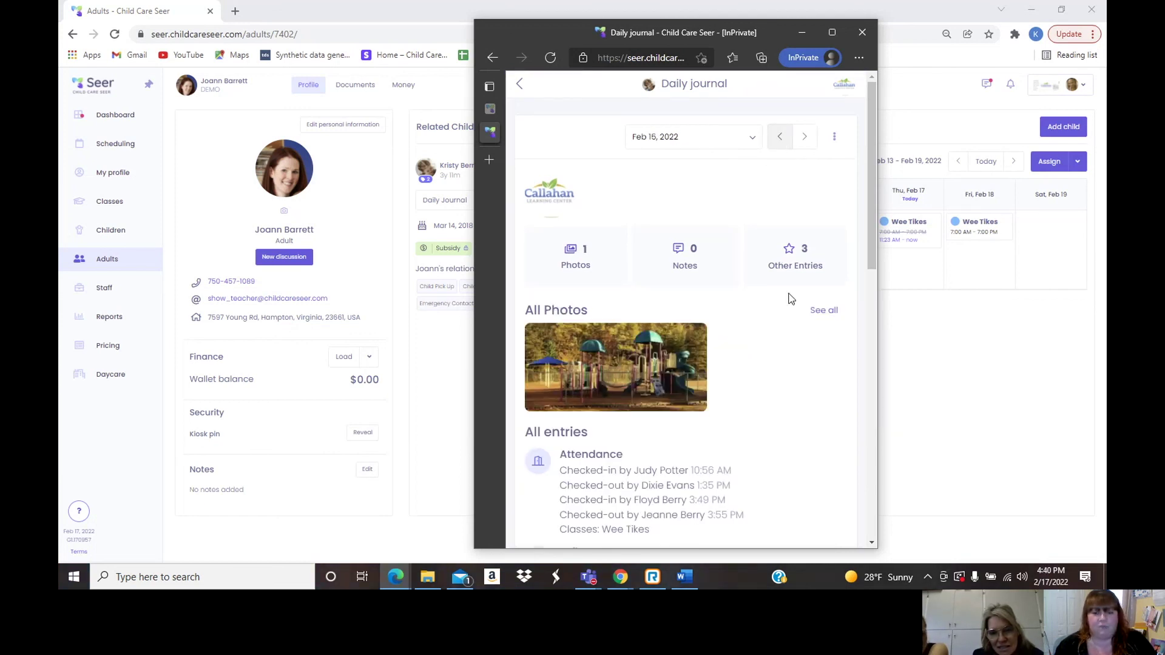
scroll(791, 299, "down", 3)
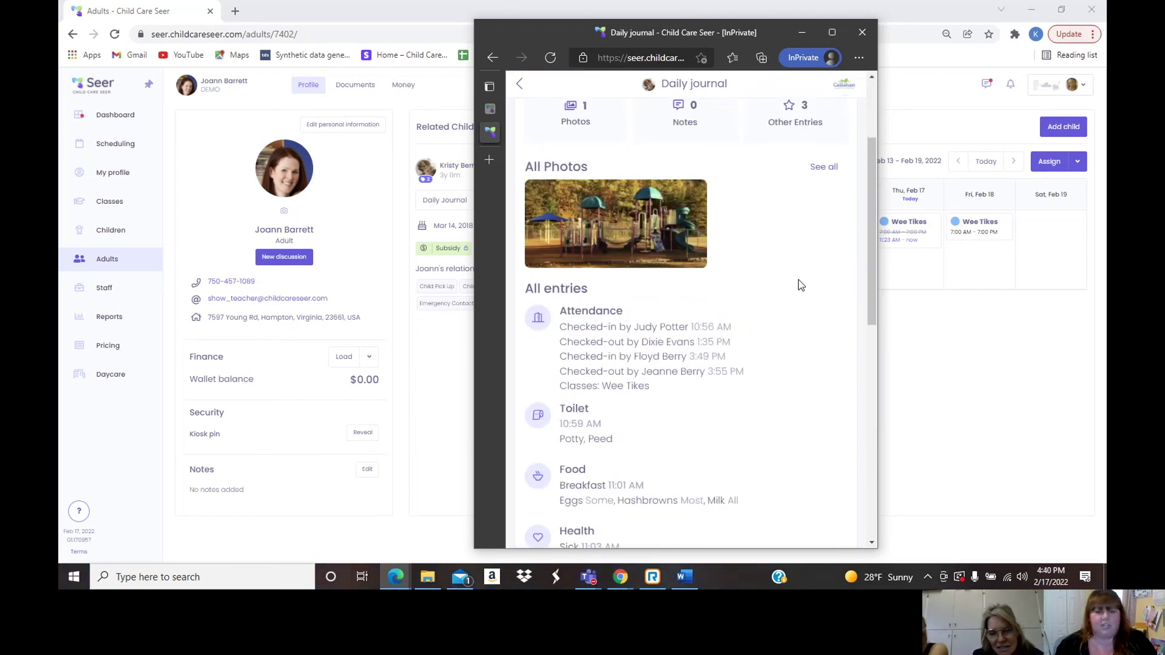
scroll(798, 286, "down", 2)
scroll(606, 392, "down", 3)
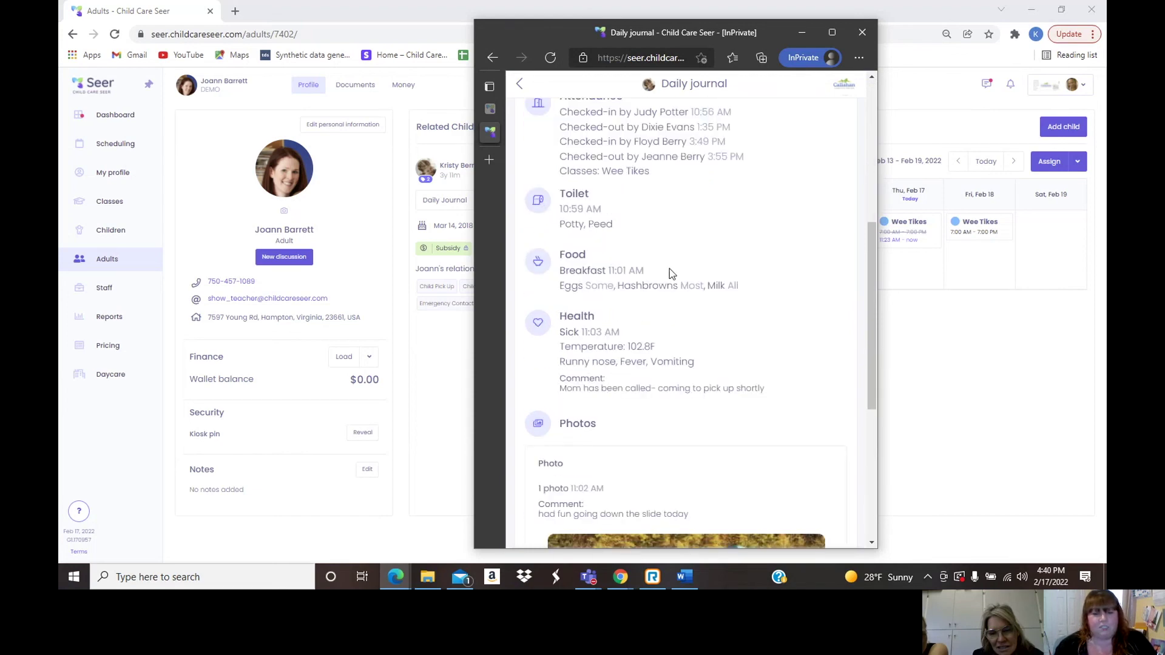
scroll(716, 303, "down", 4)
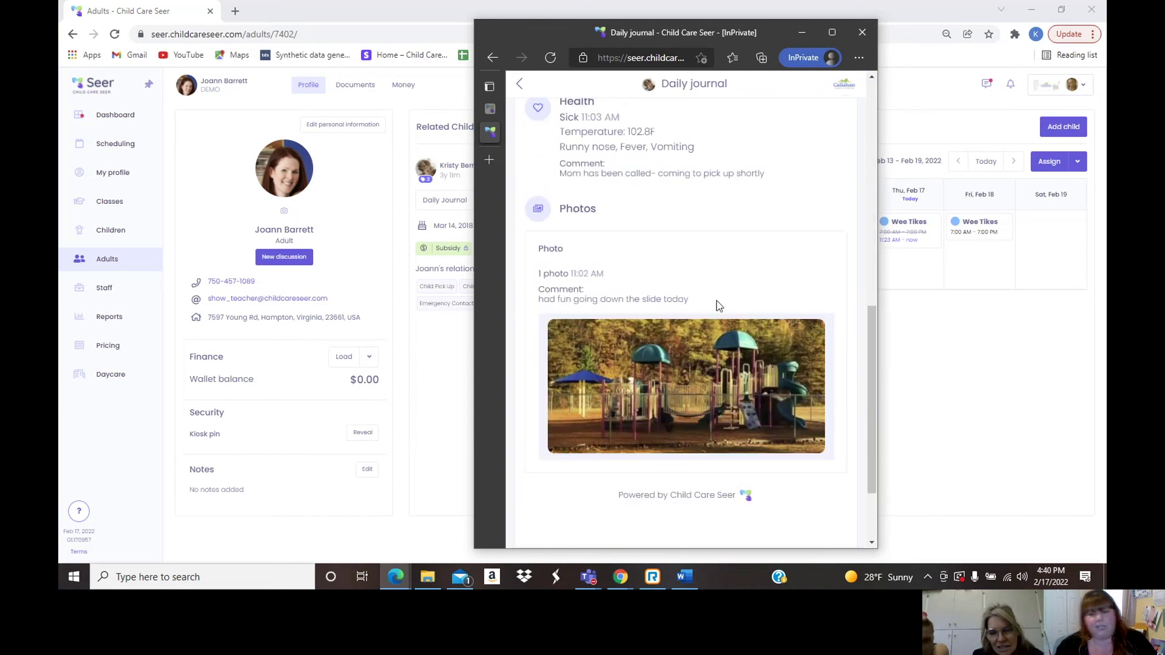
scroll(700, 376, "up", 1)
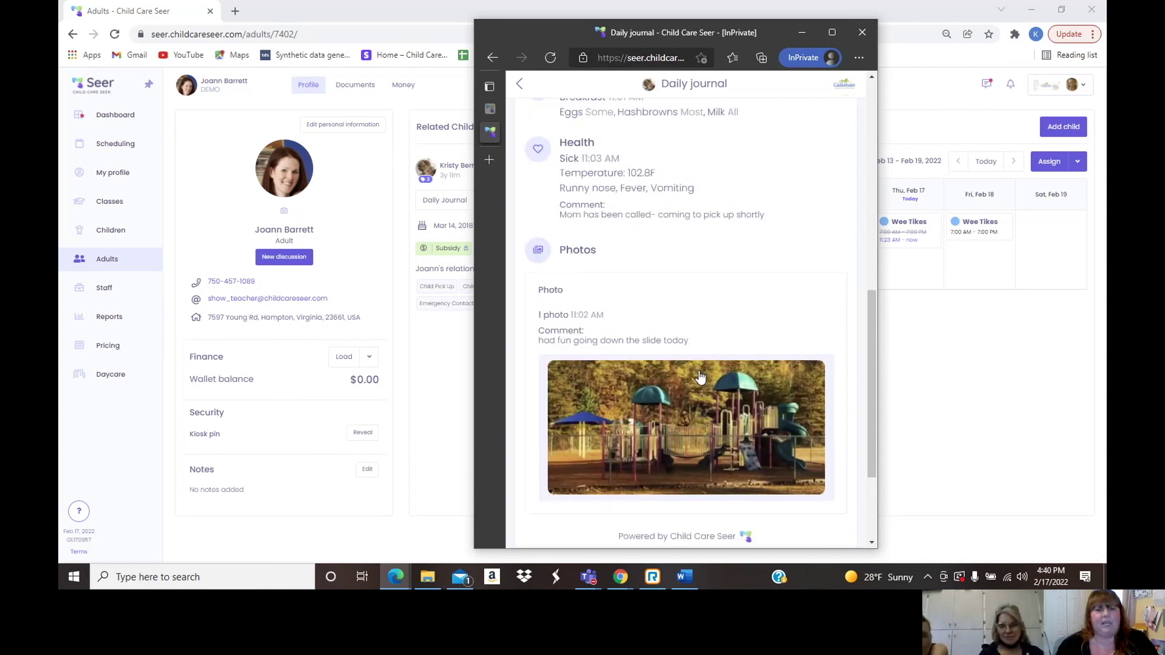
scroll(699, 376, "up", 10)
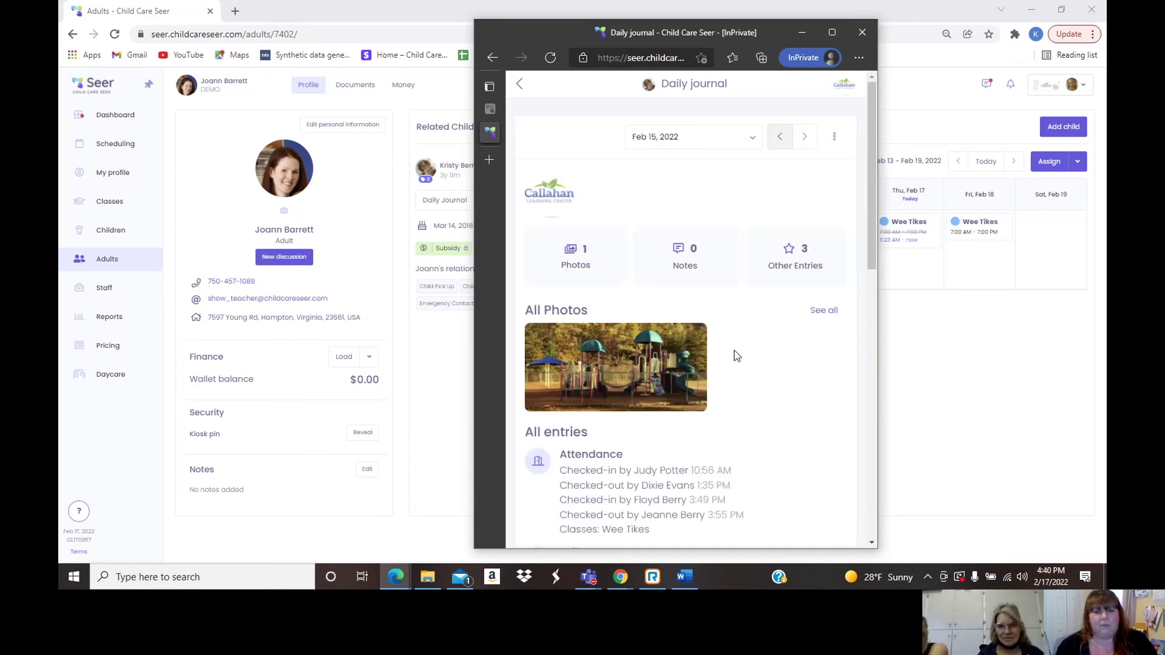
Return to the adult portal's home page and read the "School is closed on Monday" inbox message.
left_click(521, 85)
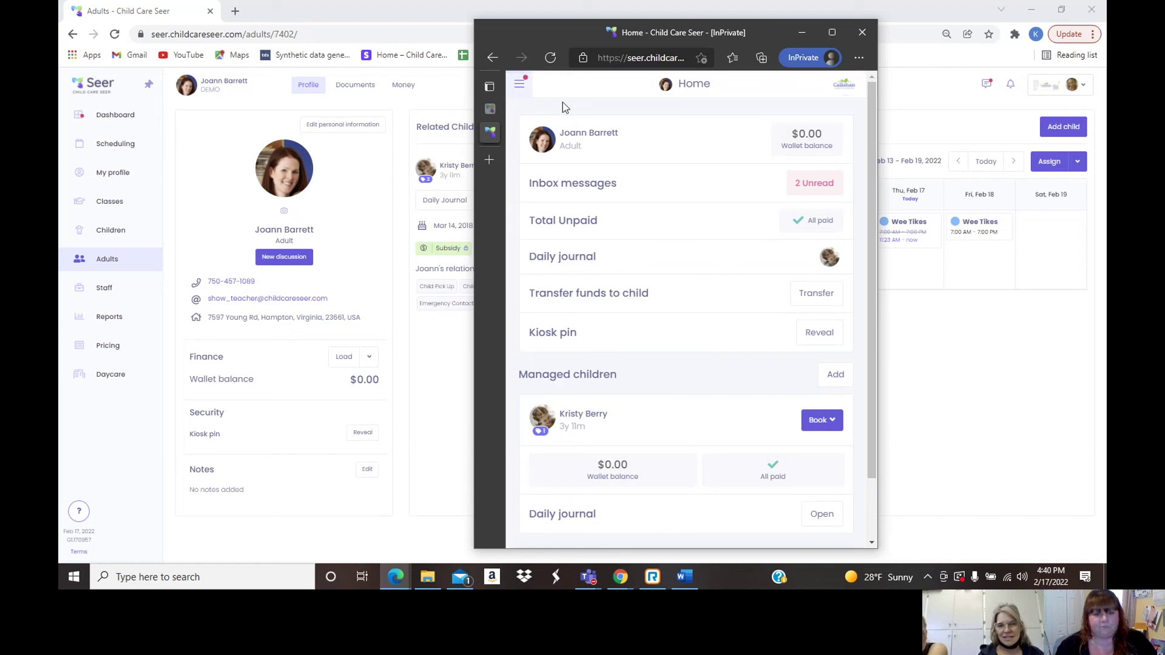
scroll(766, 381, "down", 2)
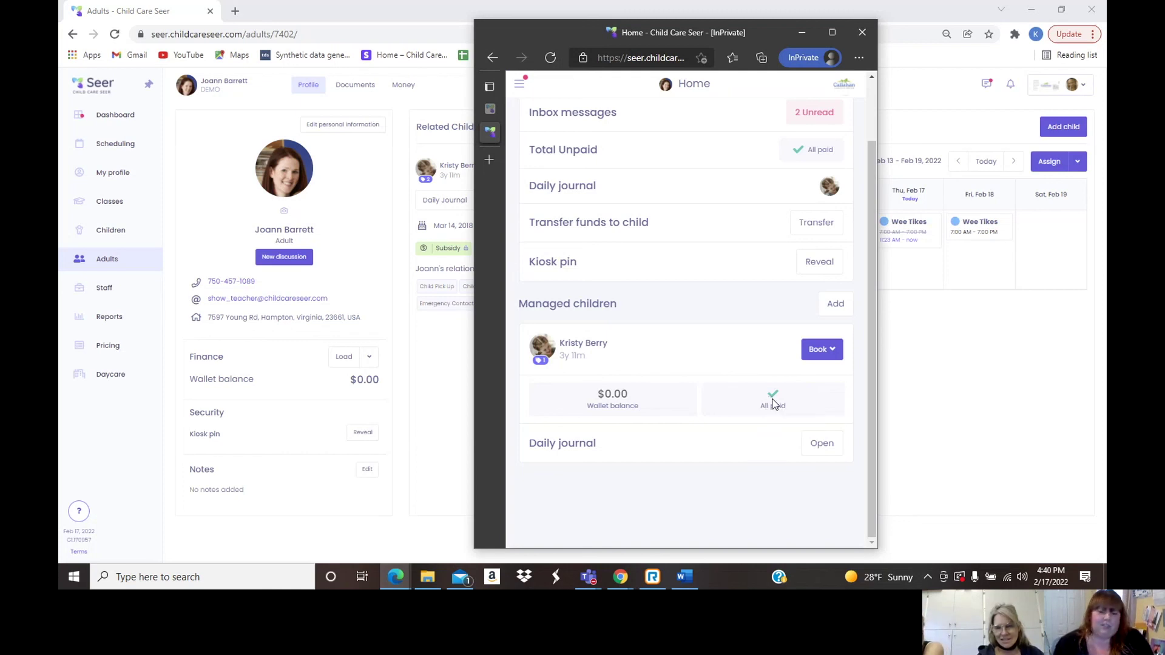
scroll(695, 176, "up", 2)
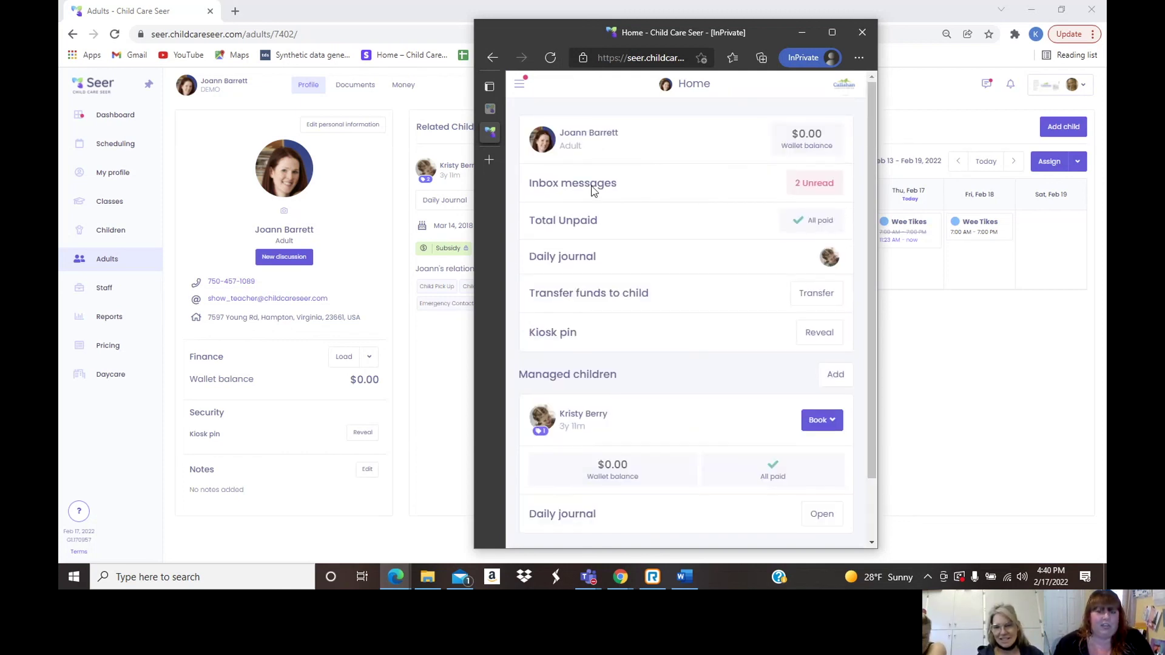
left_click(814, 183)
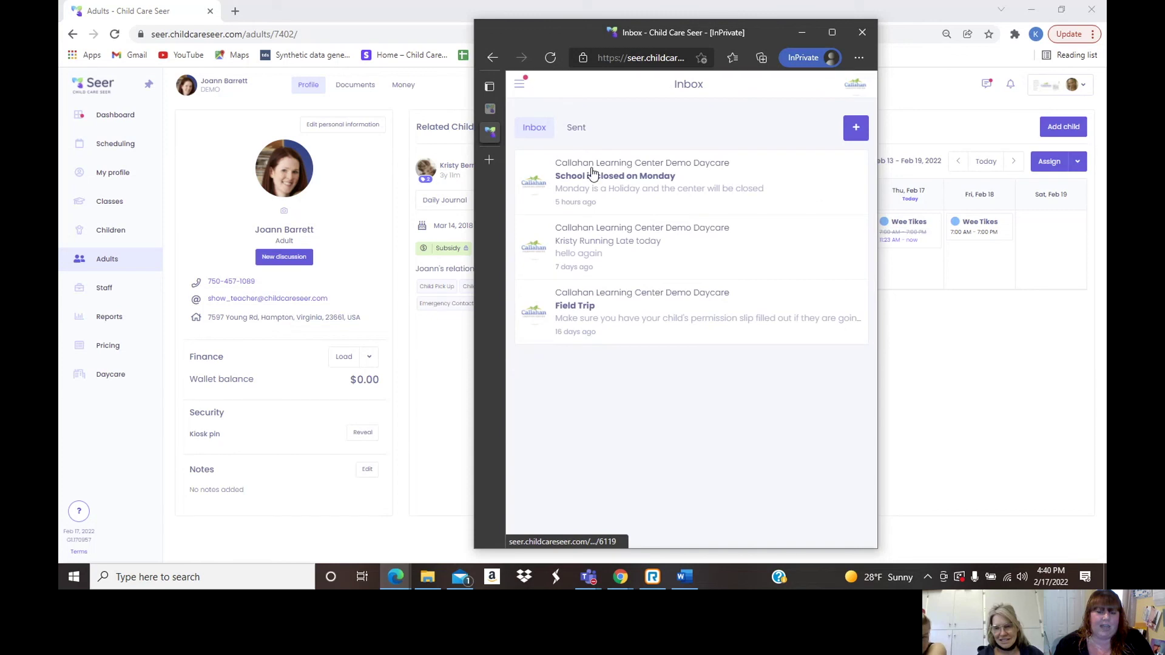
left_click(630, 186)
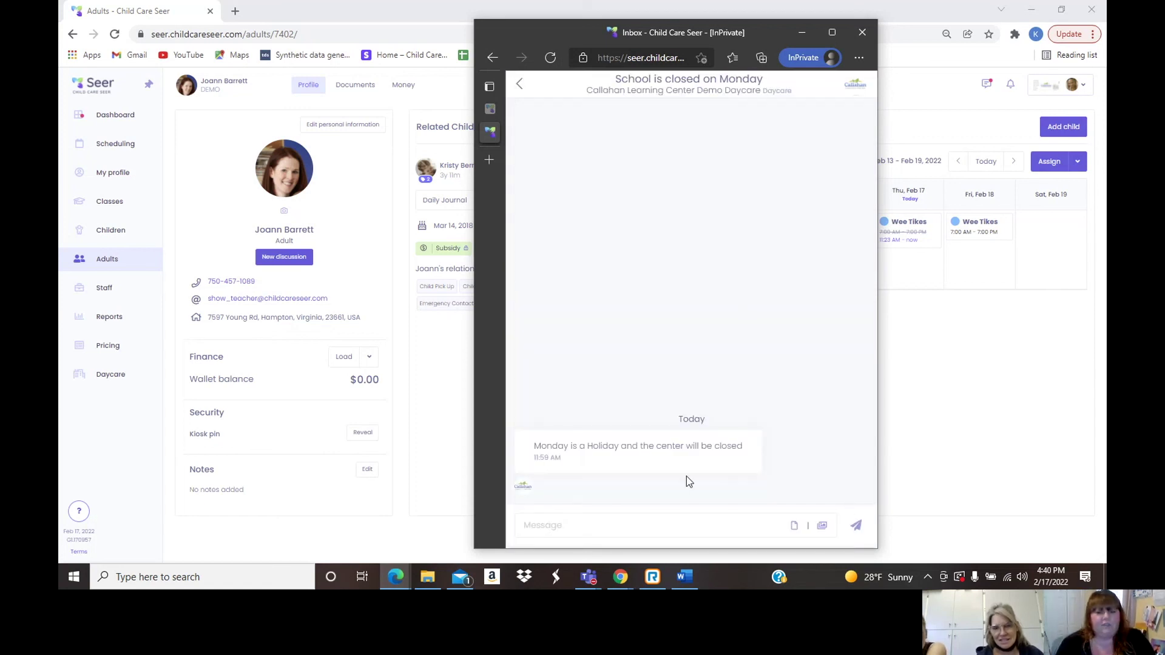
left_click(520, 85)
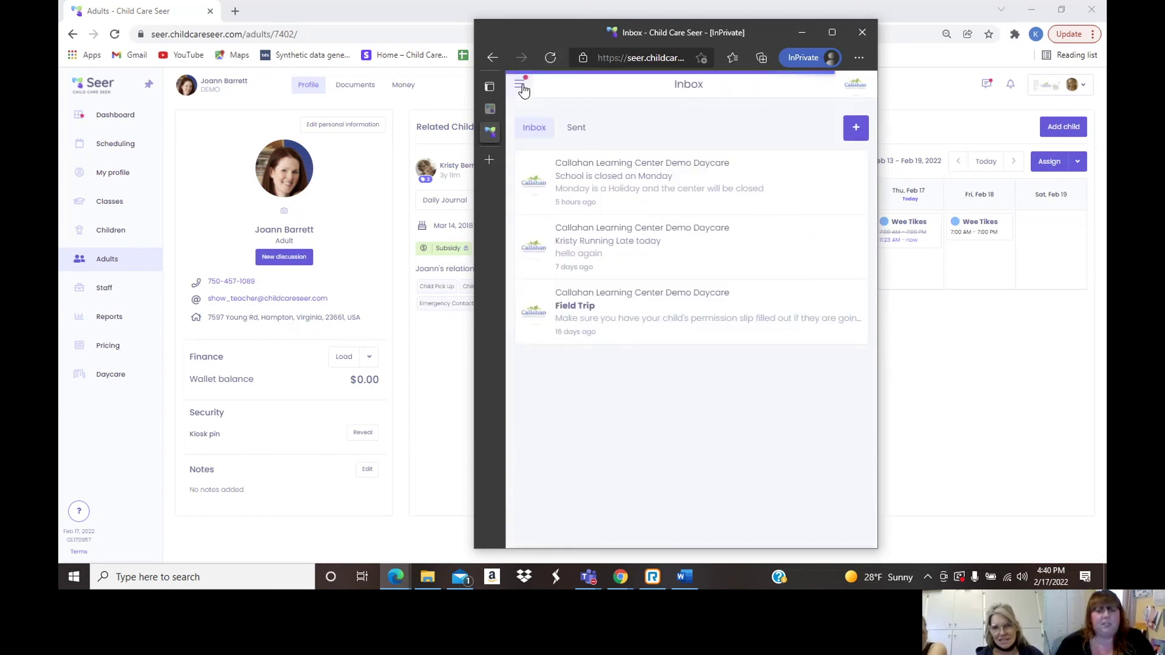
Switch from the adult account to the staff account in the mobile portal.
left_click(520, 85)
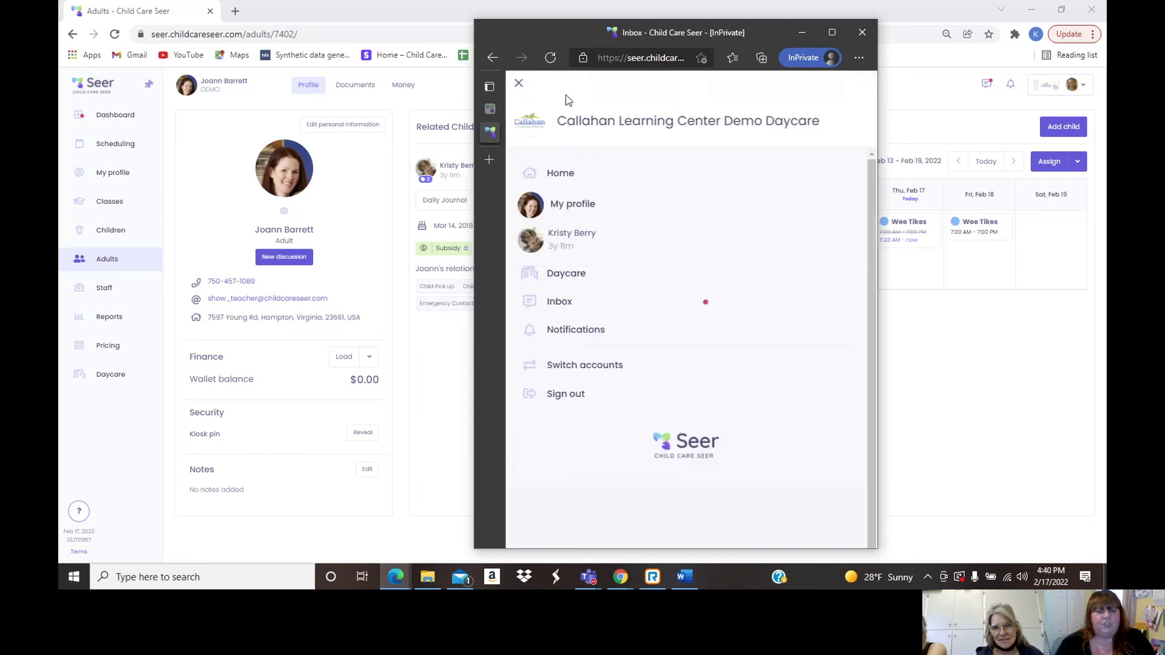
left_click(594, 362)
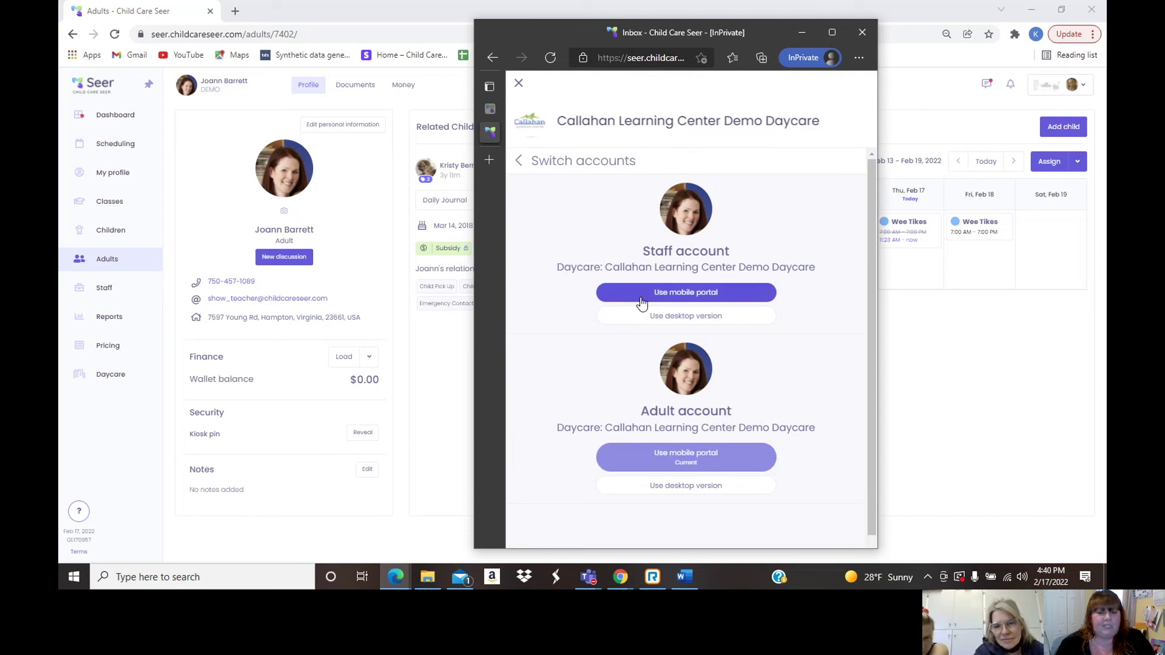
left_click(703, 293)
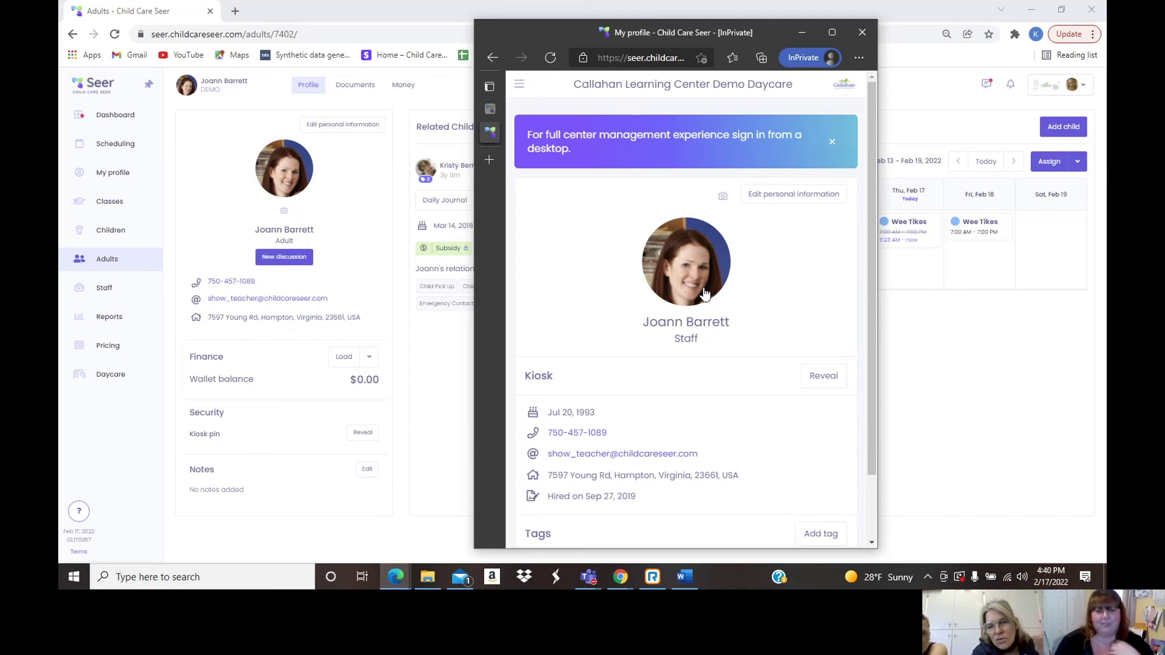
Open the staff member's schedule summary and review the Feb 13 – Feb 19, 2022 week.
scroll(707, 294, "down", 2)
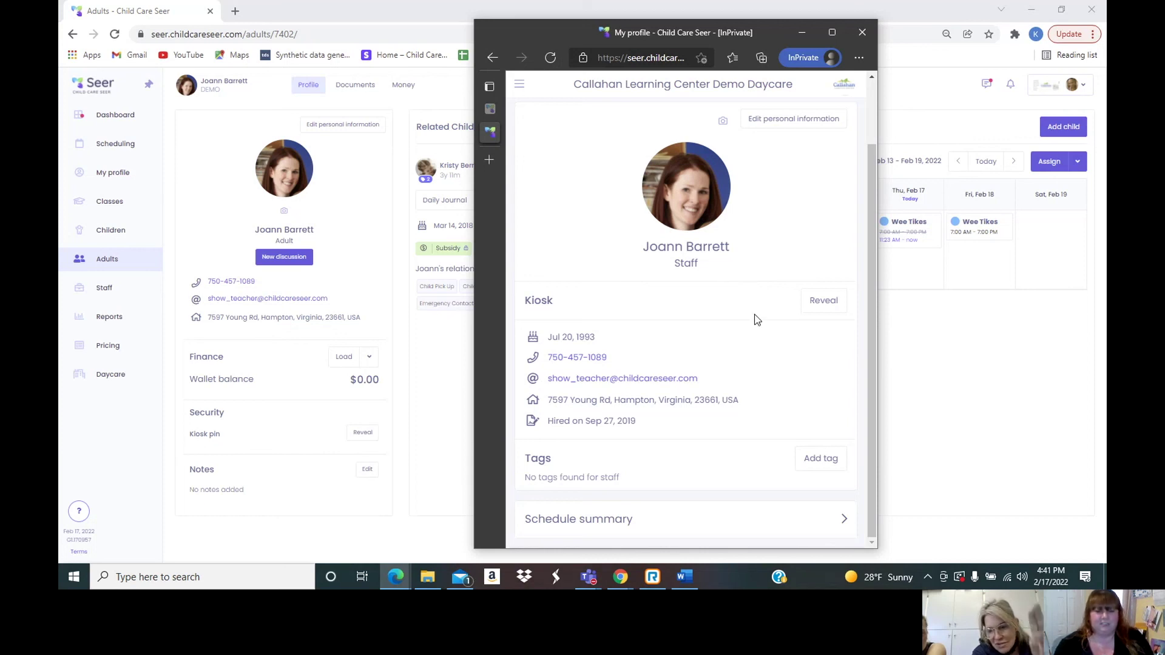
left_click(852, 531)
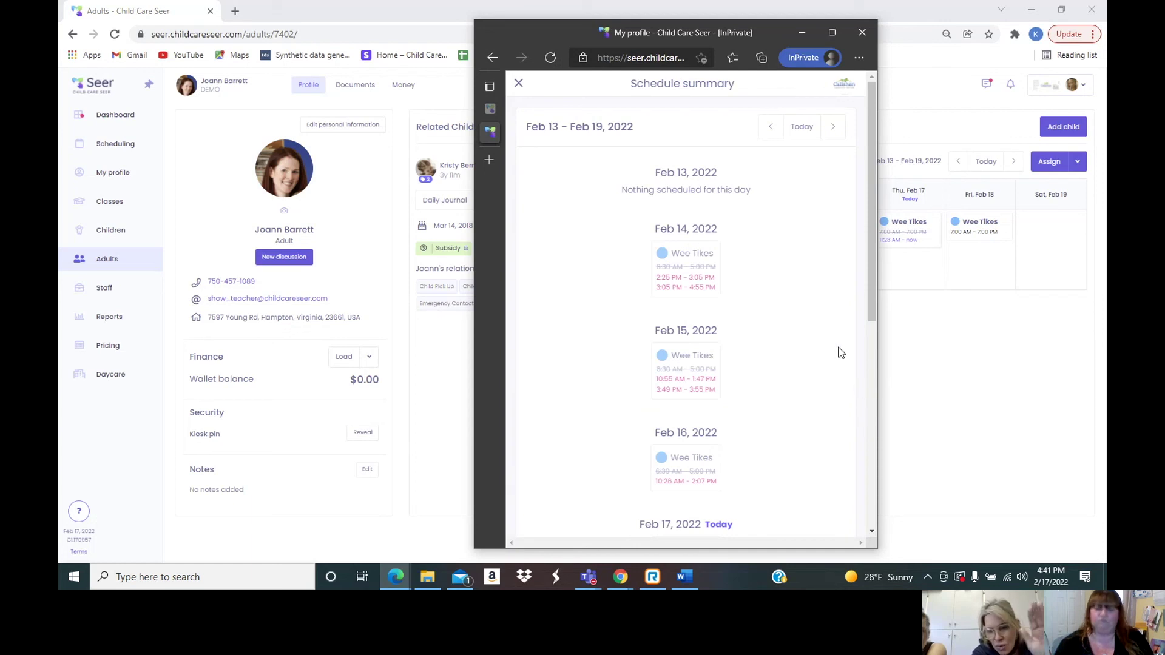
scroll(840, 341, "down", 1)
scroll(840, 341, "down", 6)
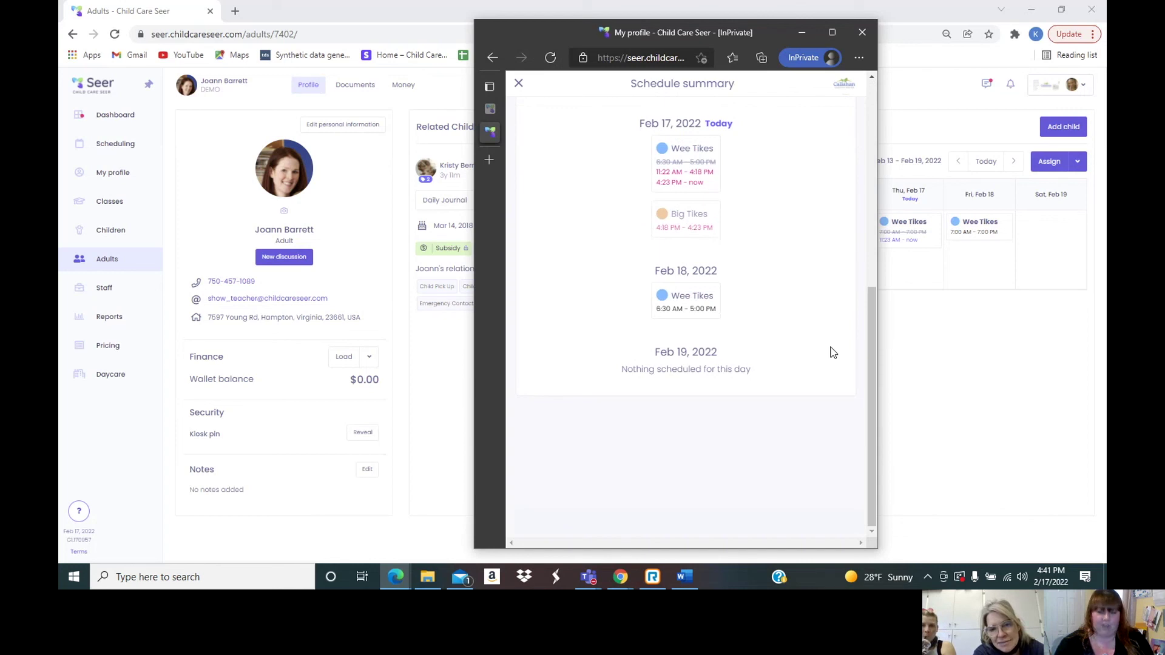
scroll(833, 352, "up", 5)
scroll(833, 352, "down", 3)
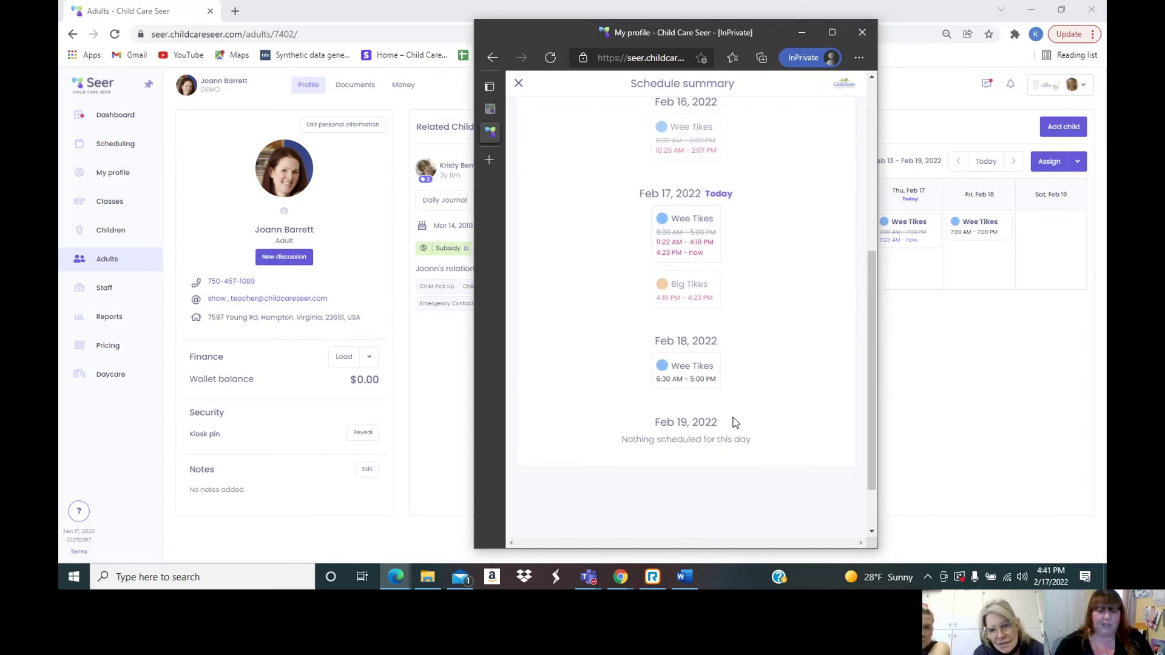
scroll(737, 422, "up", 5)
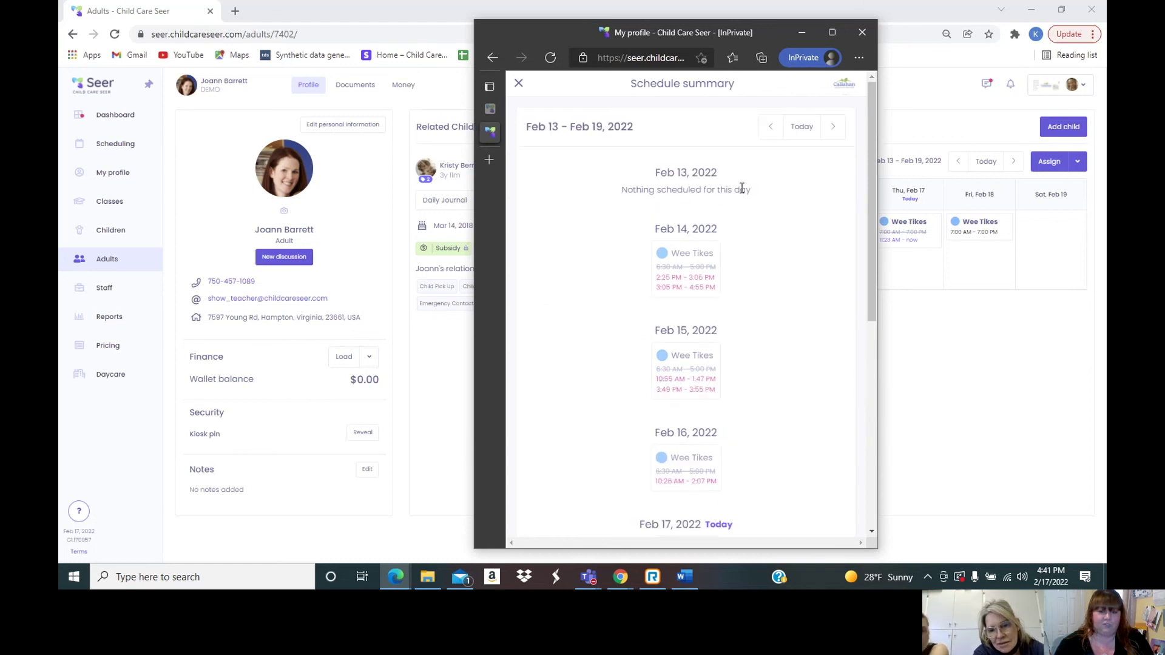
Review the staff member's schedule for the following week, Feb 20 – Feb 26, 2022, and close the summary.
left_click(836, 132)
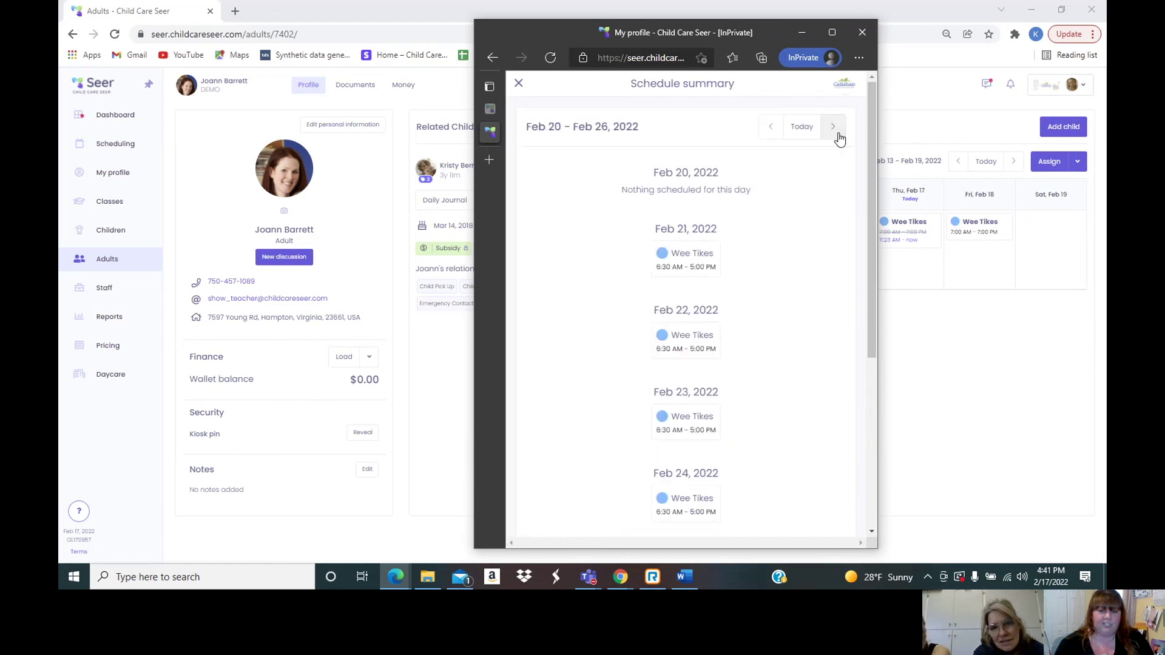
scroll(746, 303, "down", 2)
scroll(728, 418, "up", 2)
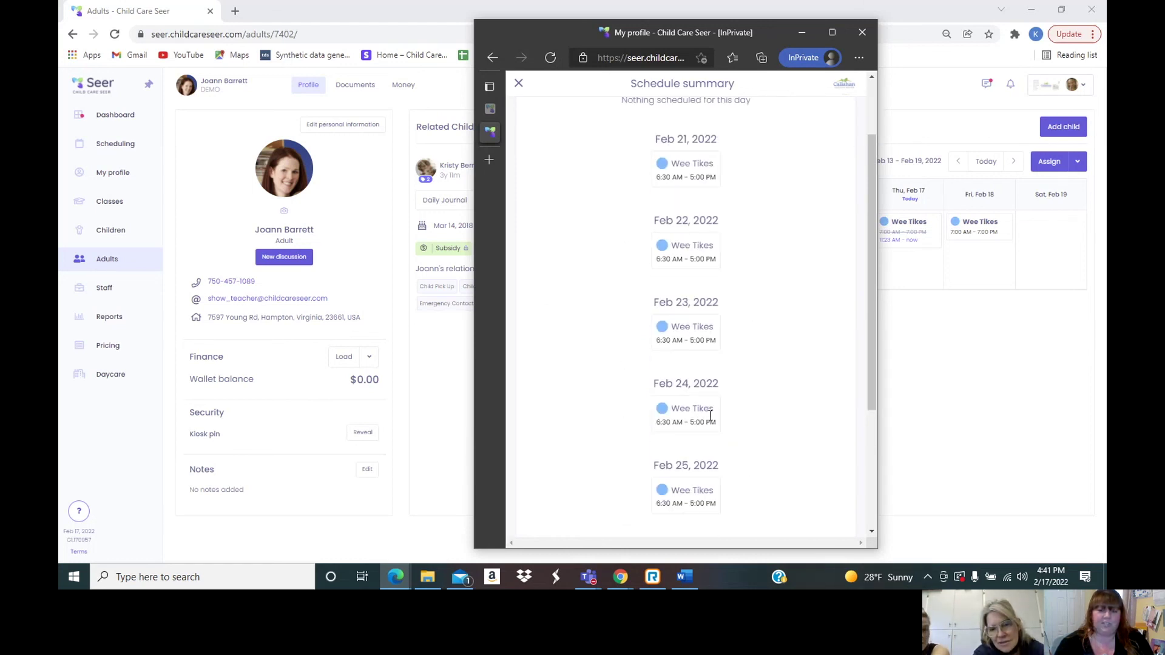
left_click(518, 84)
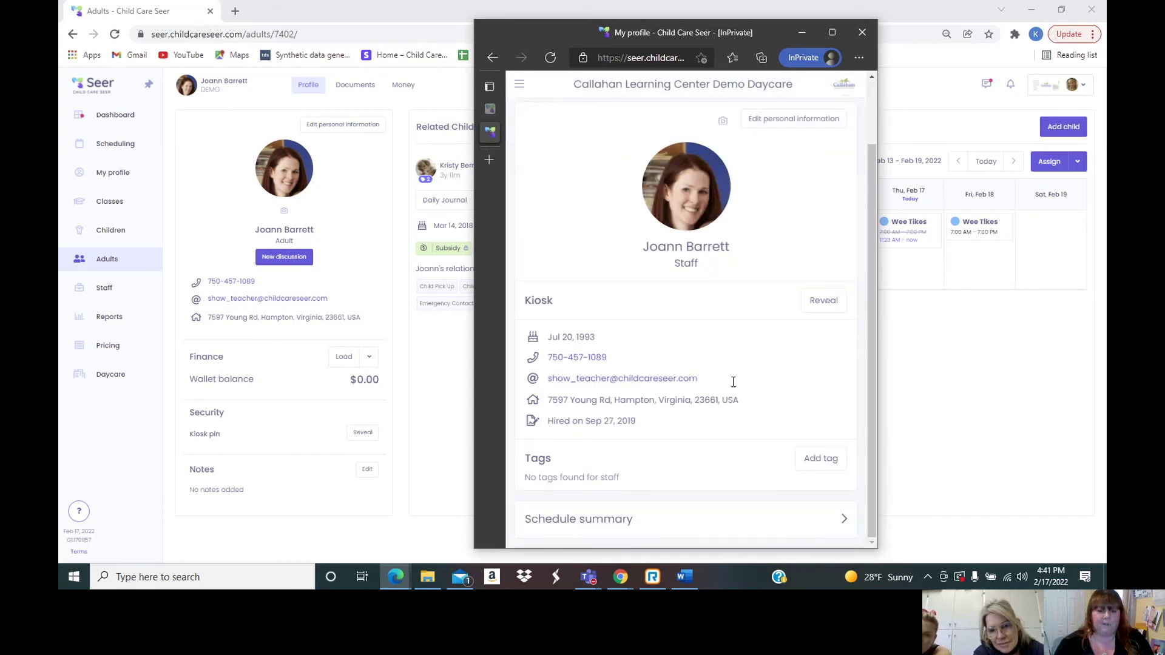
Reveal the staff member's kiosk pin and close it again.
left_click(823, 301)
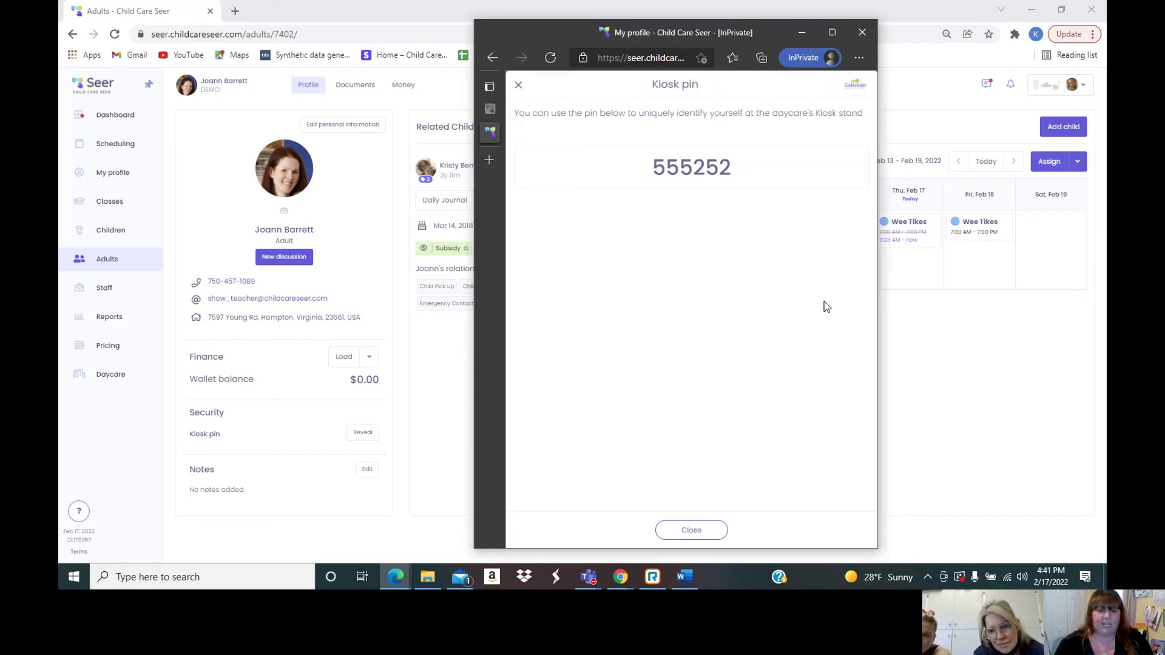
left_click(691, 530)
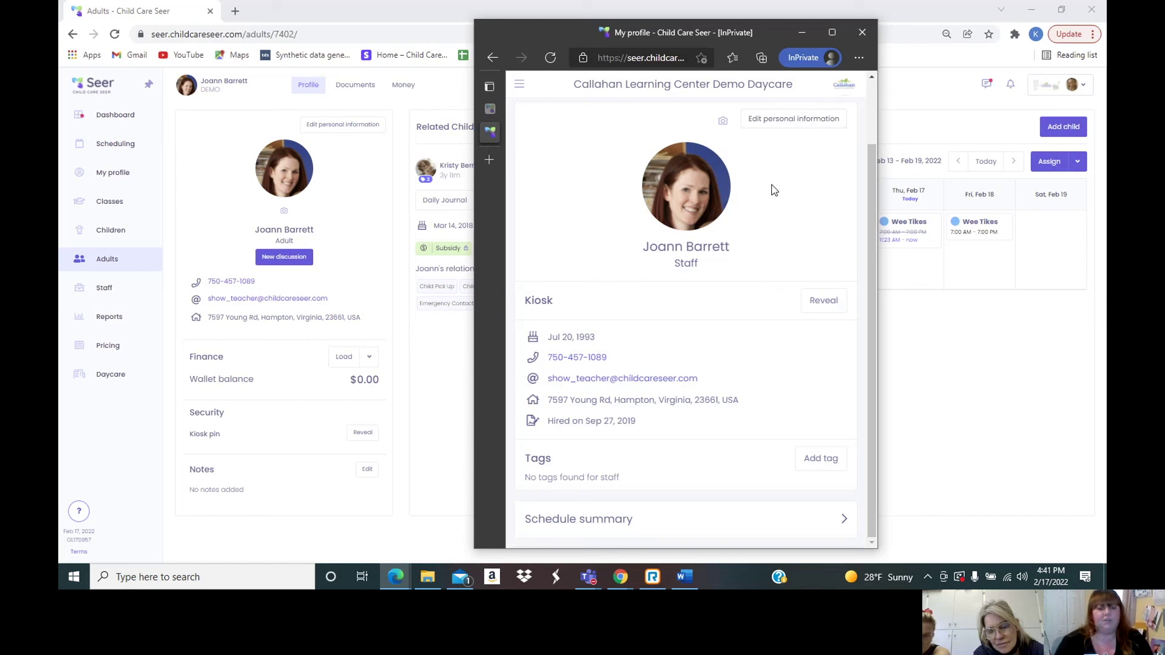
Minimize the mobile portal window and open the daycare's live status dashboard.
scroll(702, 471, "up", 2)
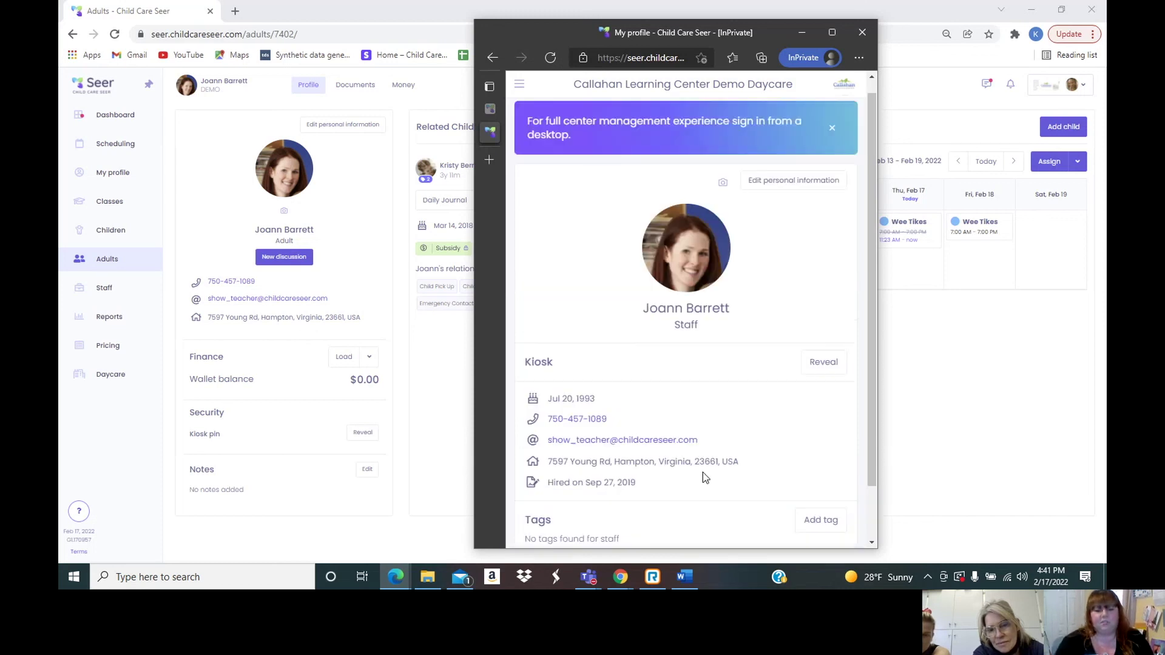
left_click(803, 30)
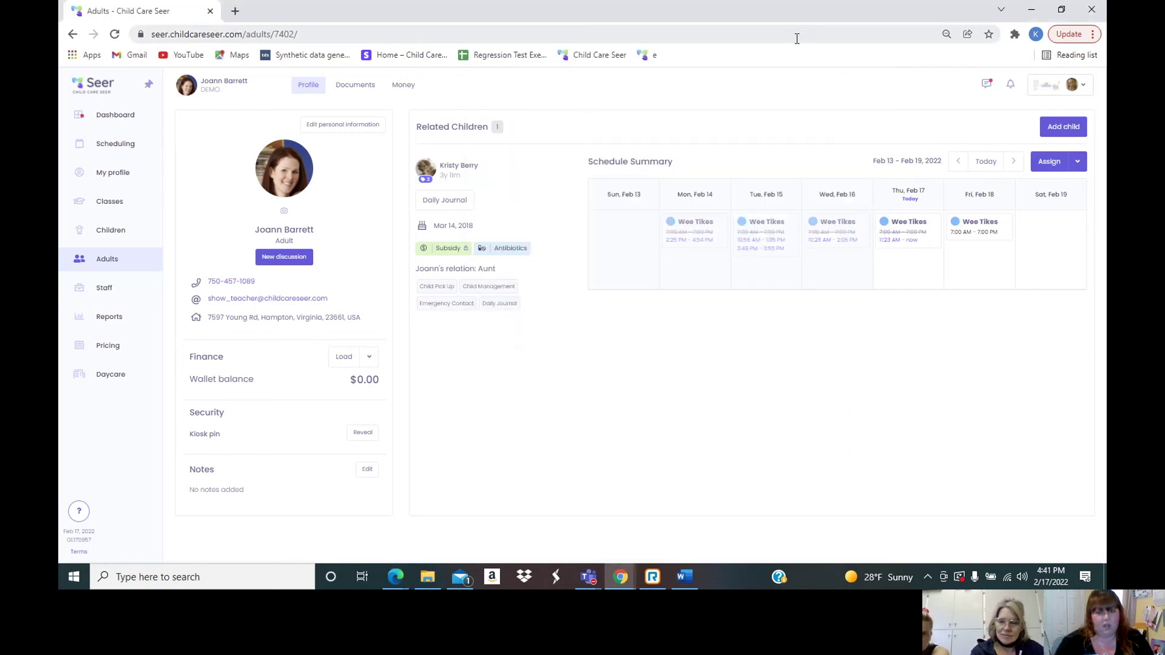
left_click(118, 117)
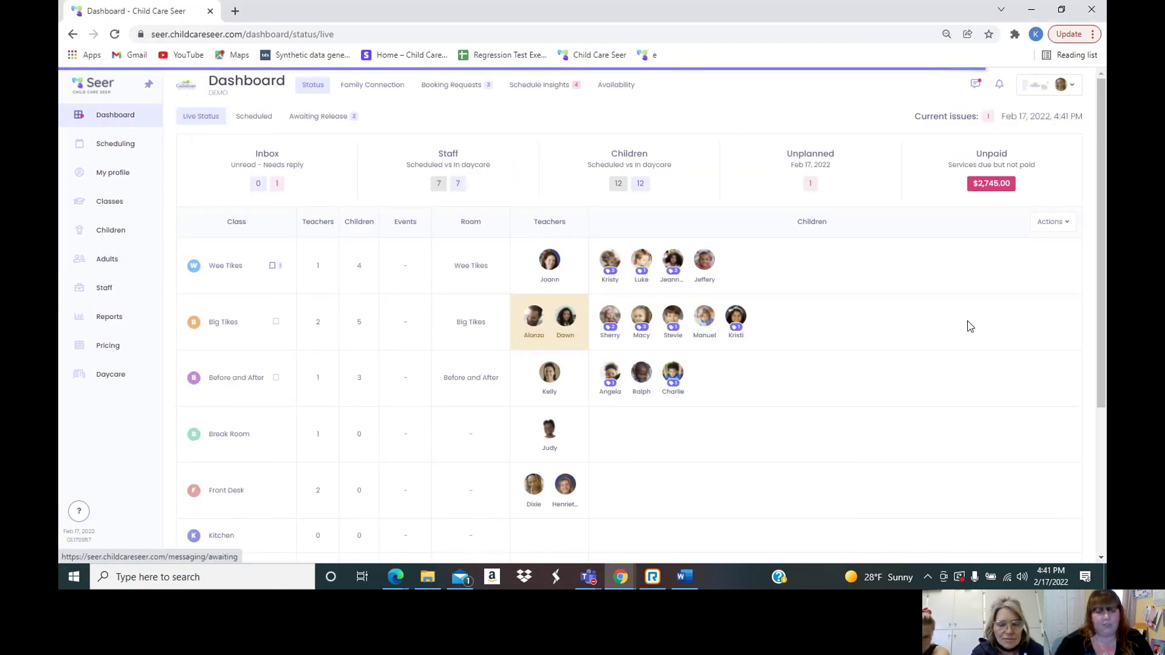
View the accounts available for switching from the signed-in profile, then close the account options.
left_click(1072, 90)
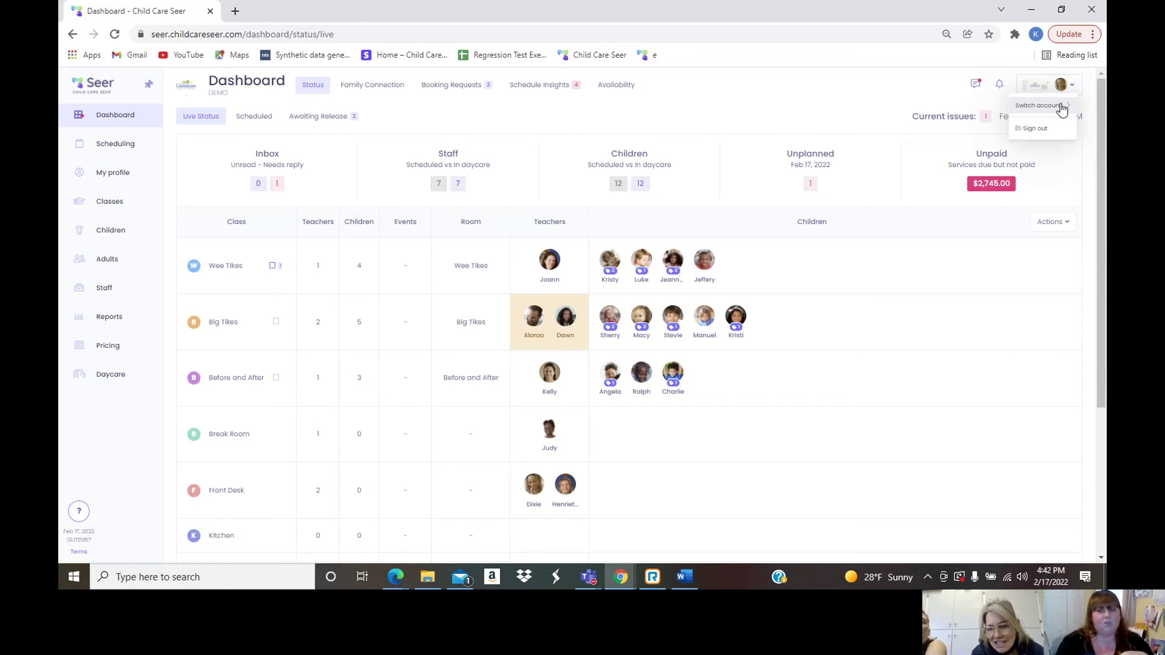
left_click(1060, 107)
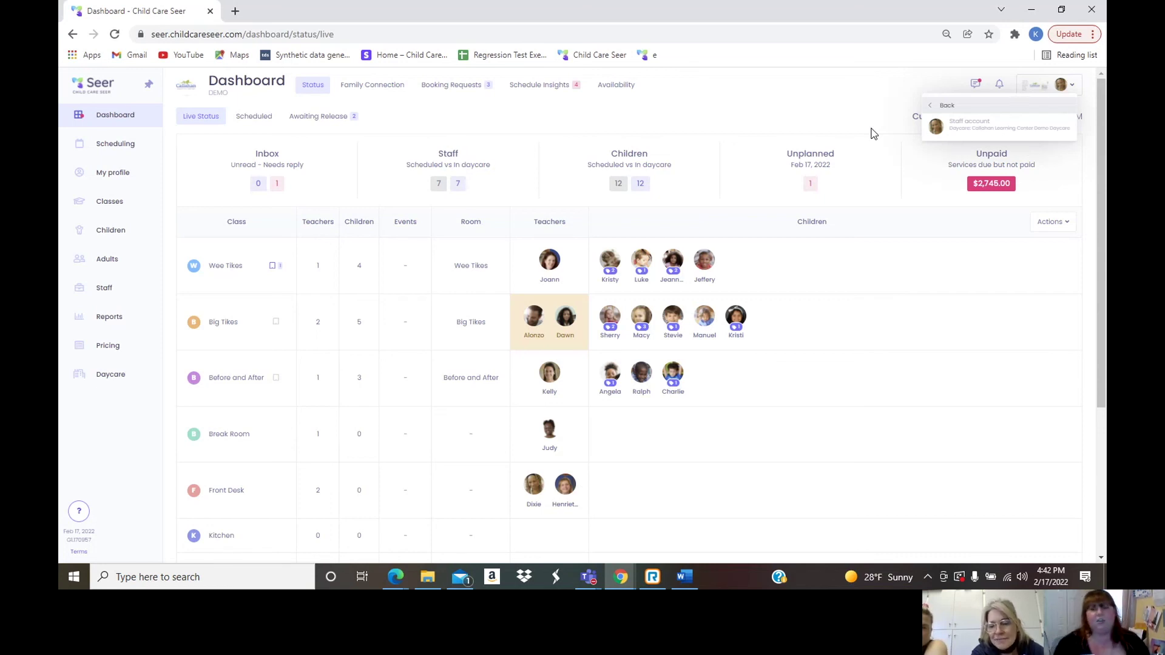
left_click(947, 105)
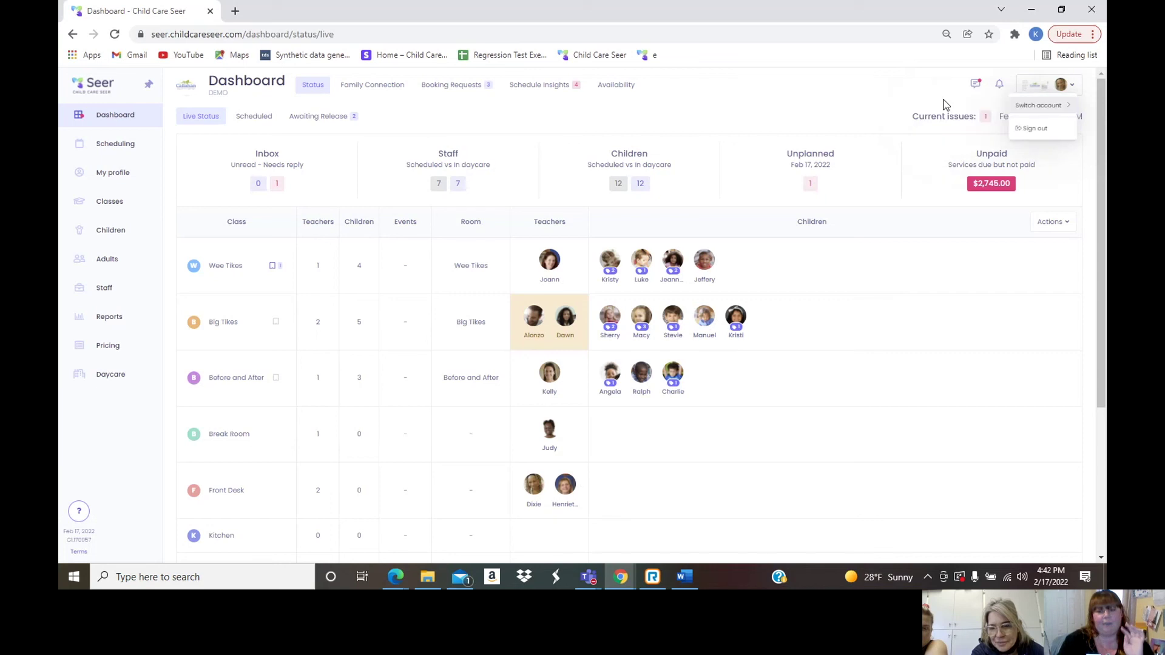
left_click(888, 89)
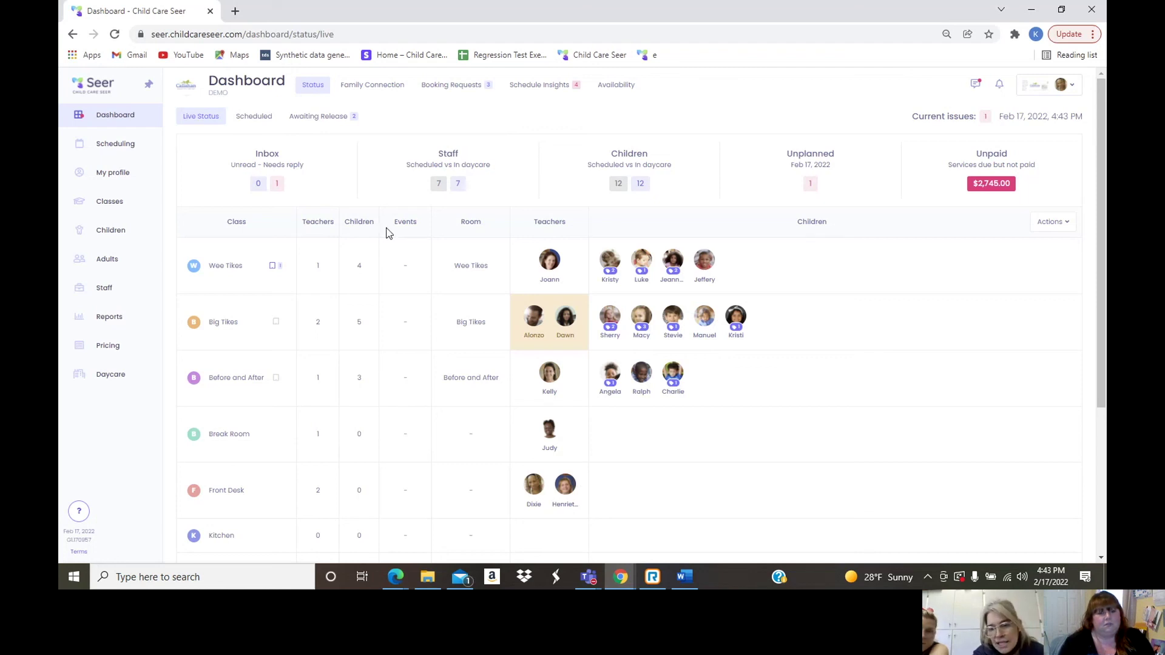
Mark the Children Daily and Staff Daily reports as favorites and show the Favorites list.
left_click(123, 325)
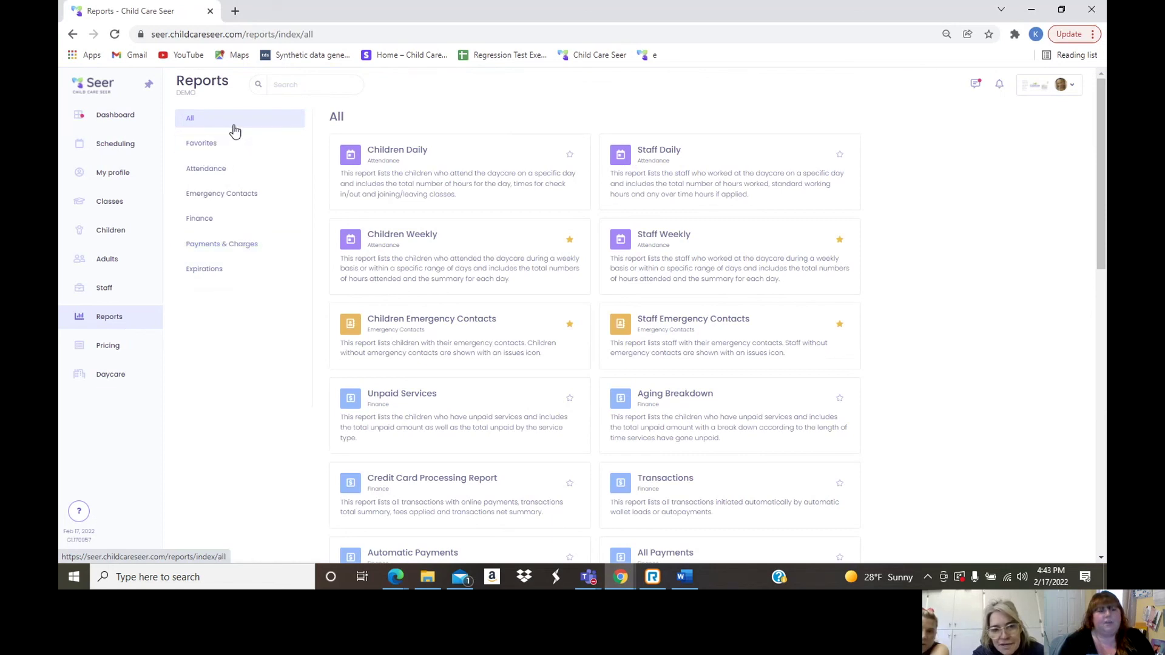
left_click(569, 155)
left_click(843, 157)
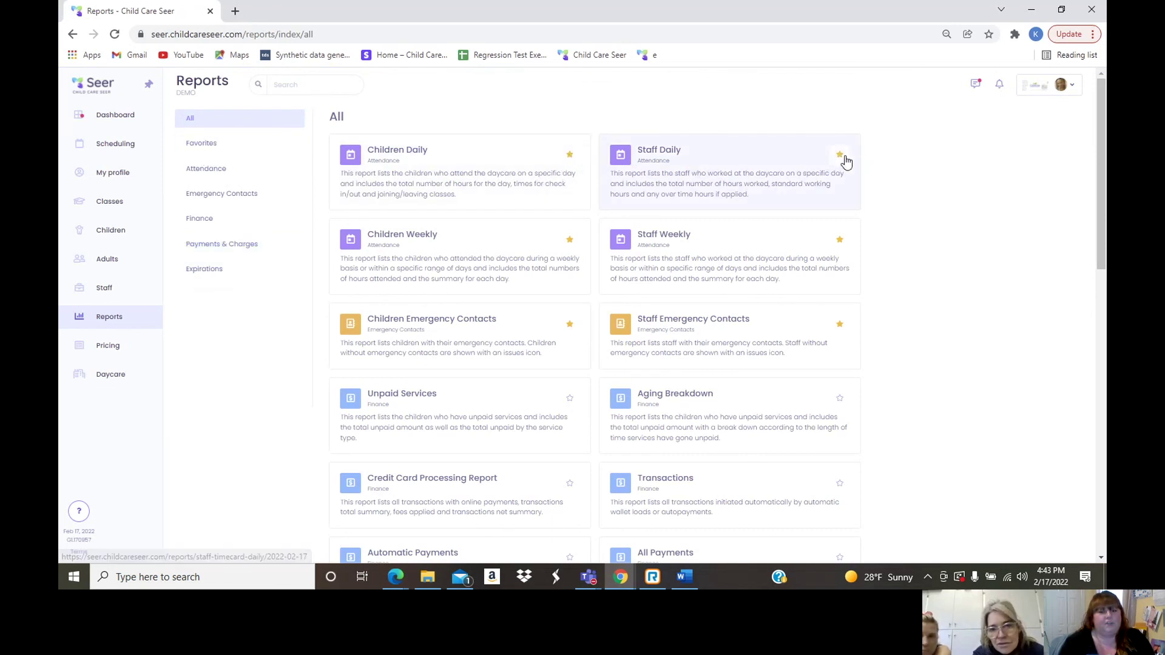
left_click(236, 148)
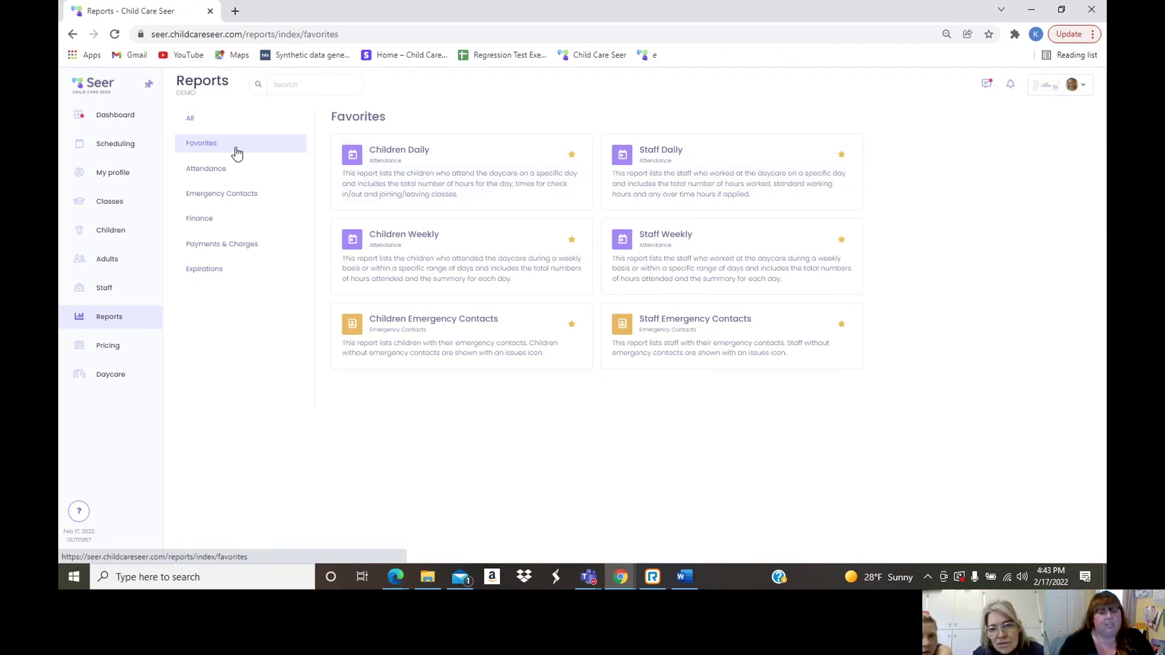
Browse the report categories from All through Attendance and Emergency Contacts to Finance.
left_click(188, 116)
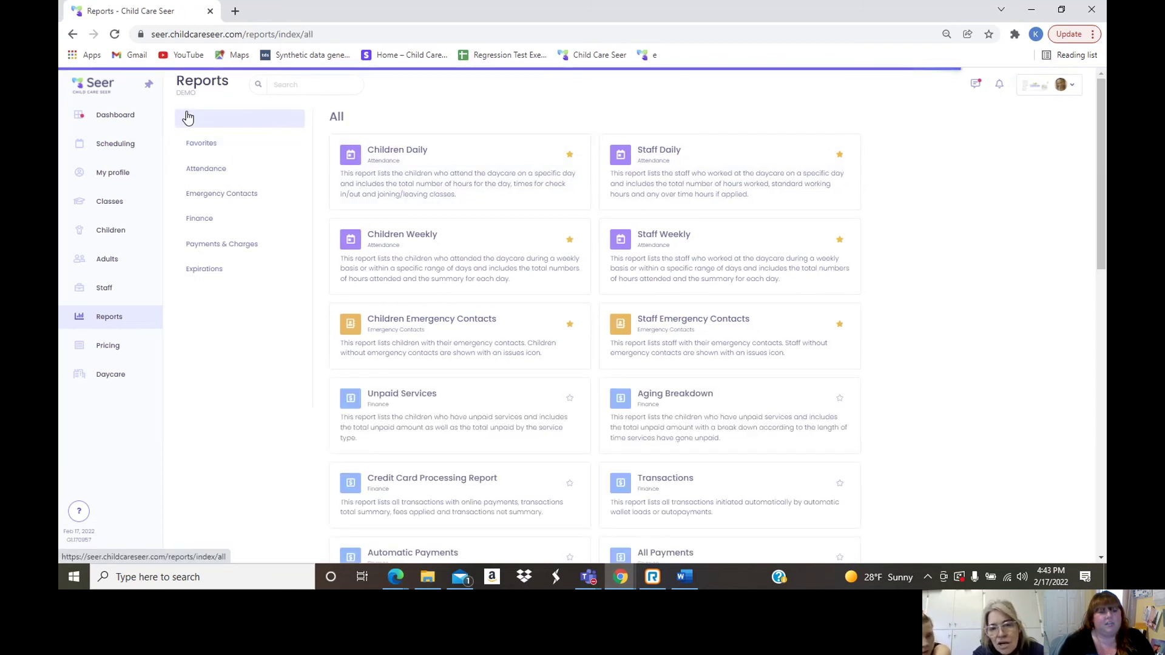
left_click(200, 177)
left_click(208, 196)
left_click(205, 221)
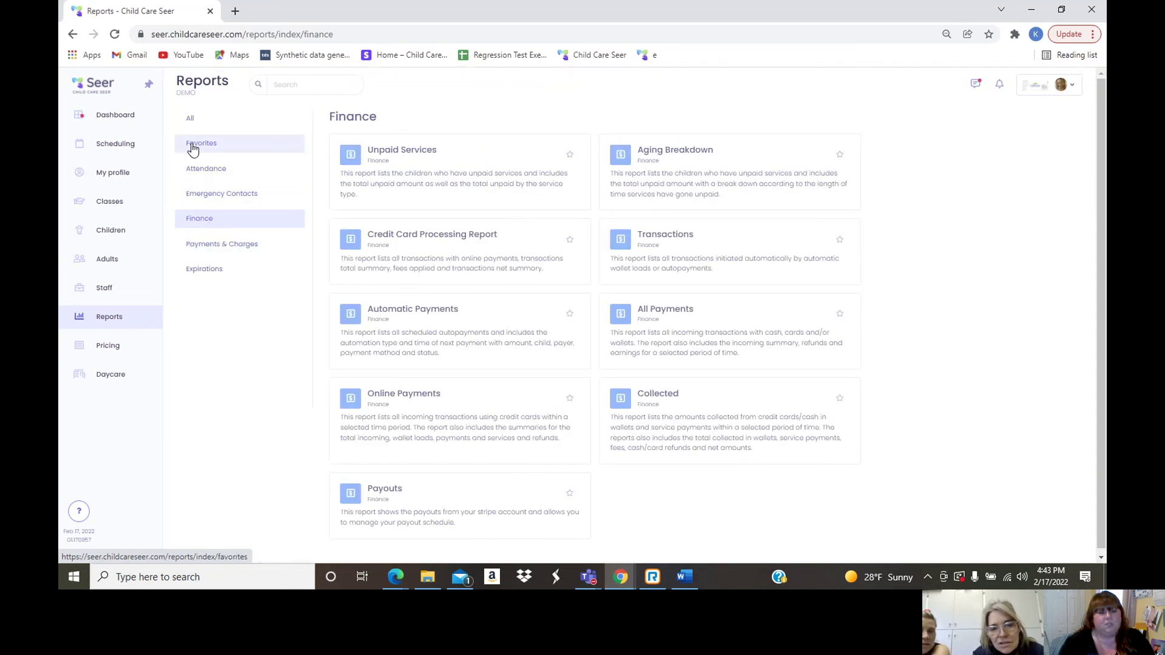
Open the Transactions report from the full report list and view its export options.
left_click(190, 119)
scroll(722, 279, "down", 3)
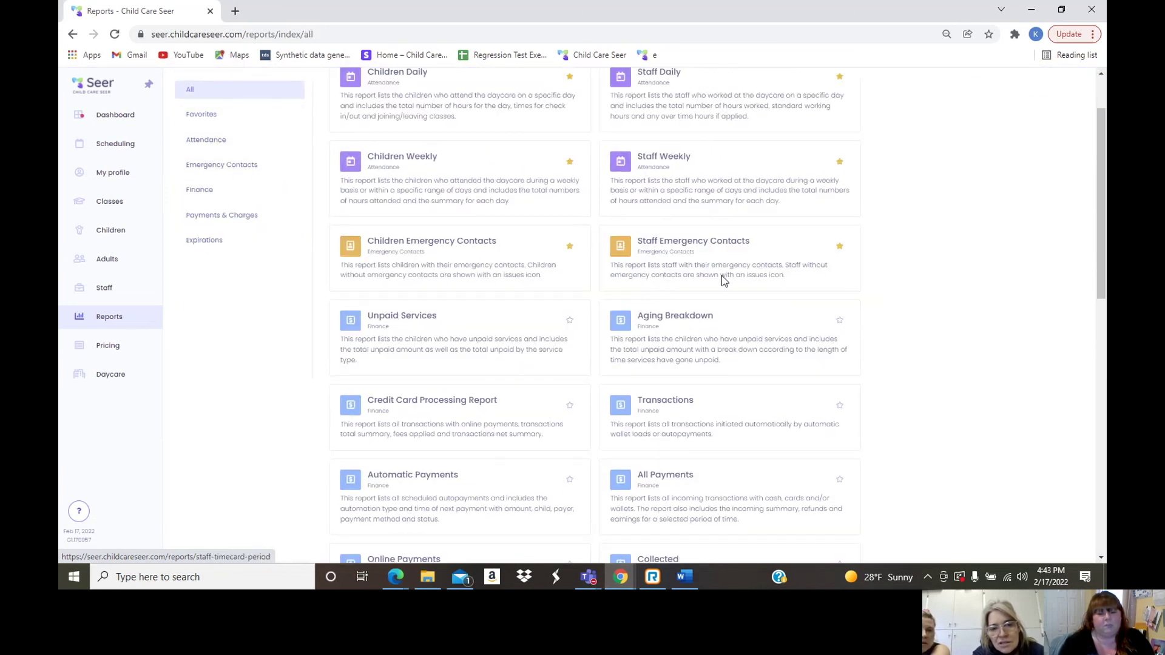
left_click(726, 385)
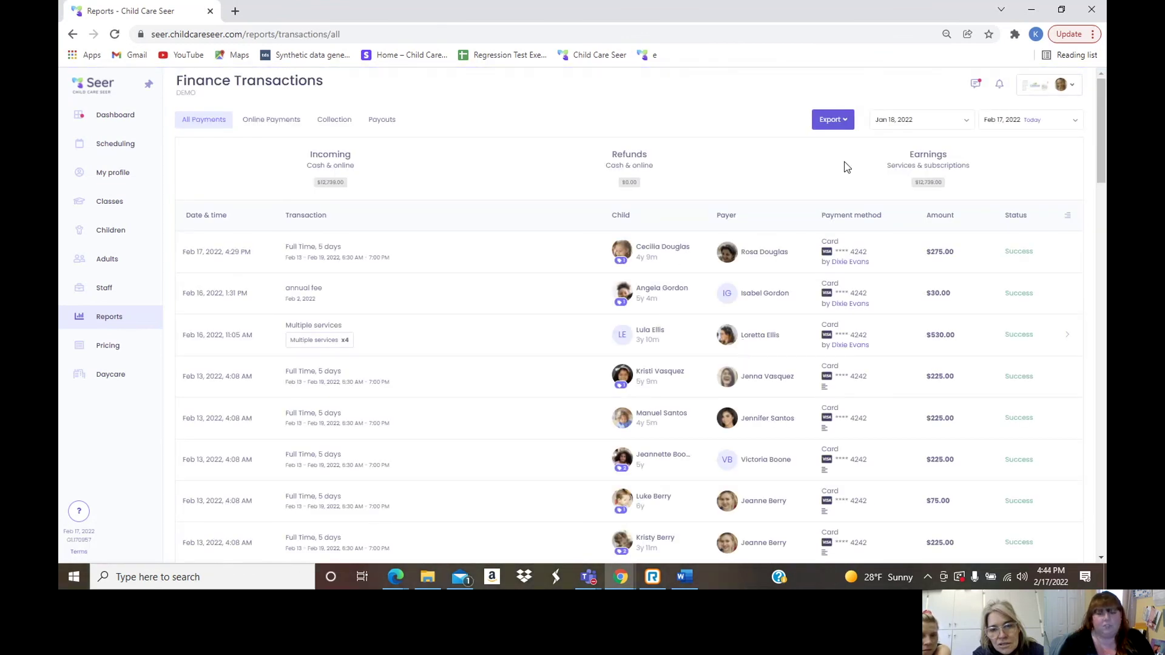
left_click(839, 124)
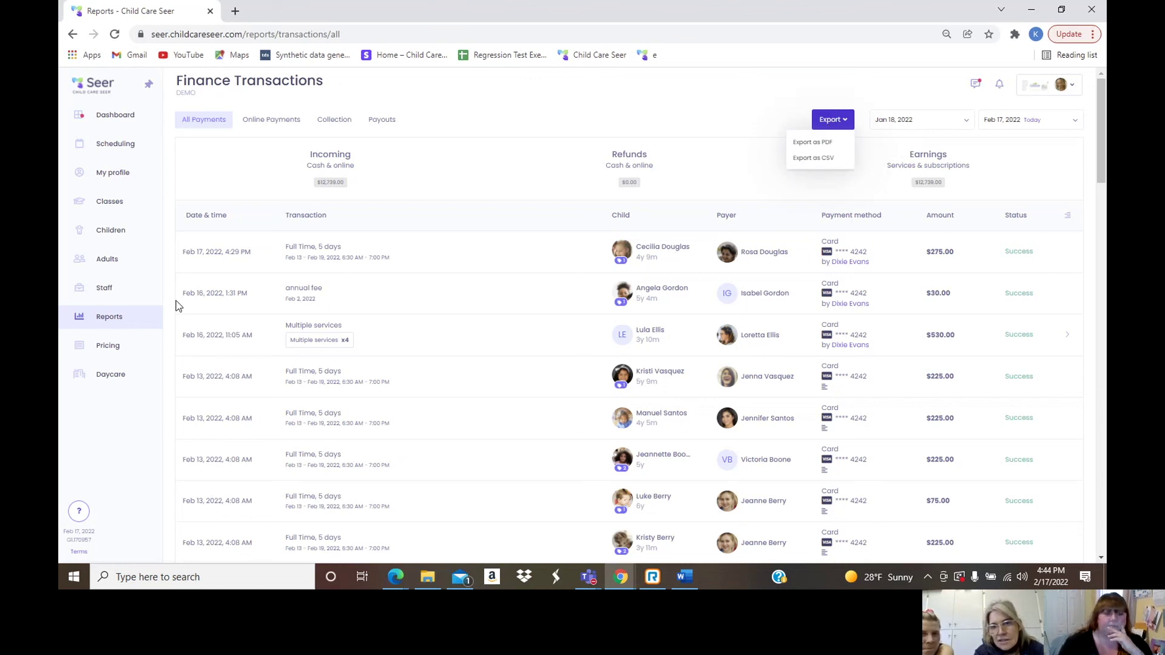
Review the Staff Weekly attendance report, then return to the live status dashboard.
left_click(122, 322)
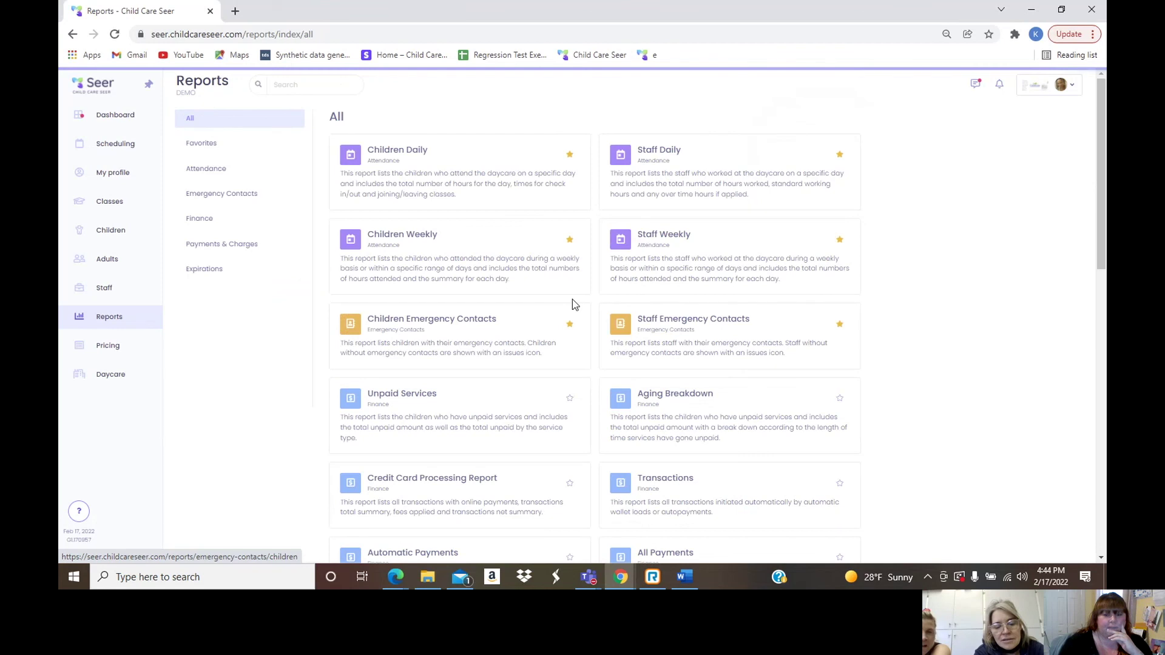
left_click(725, 292)
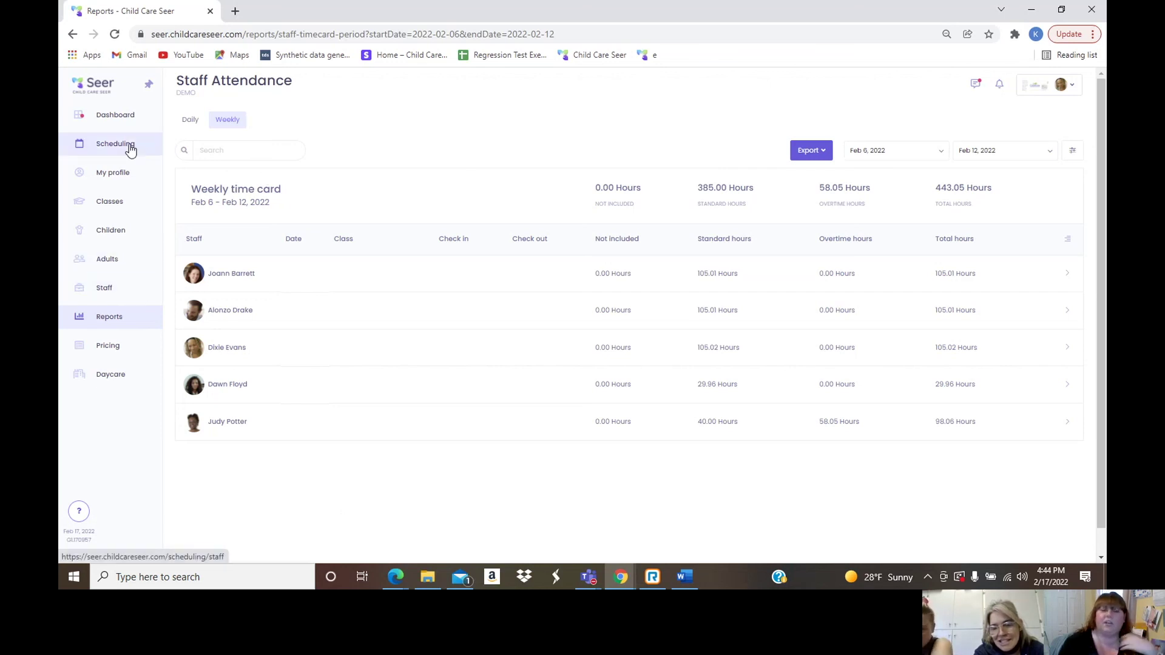
left_click(131, 117)
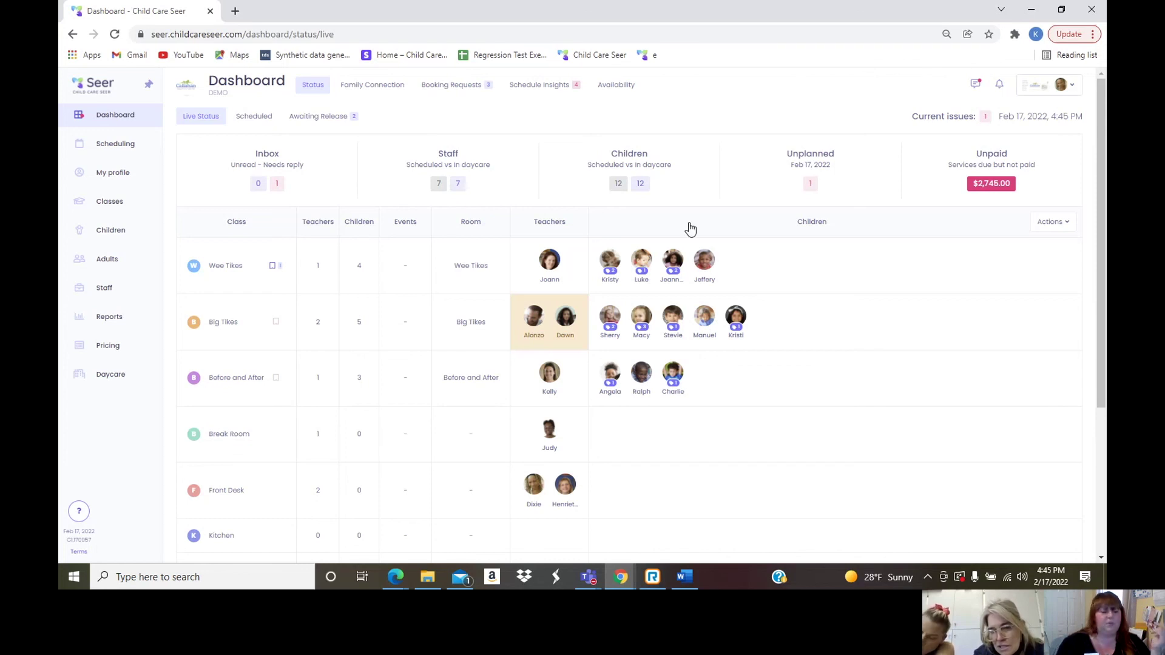
Show the check-in kiosk window with its pin entry and contactless login, then minimize it.
mouse_move(398, 579)
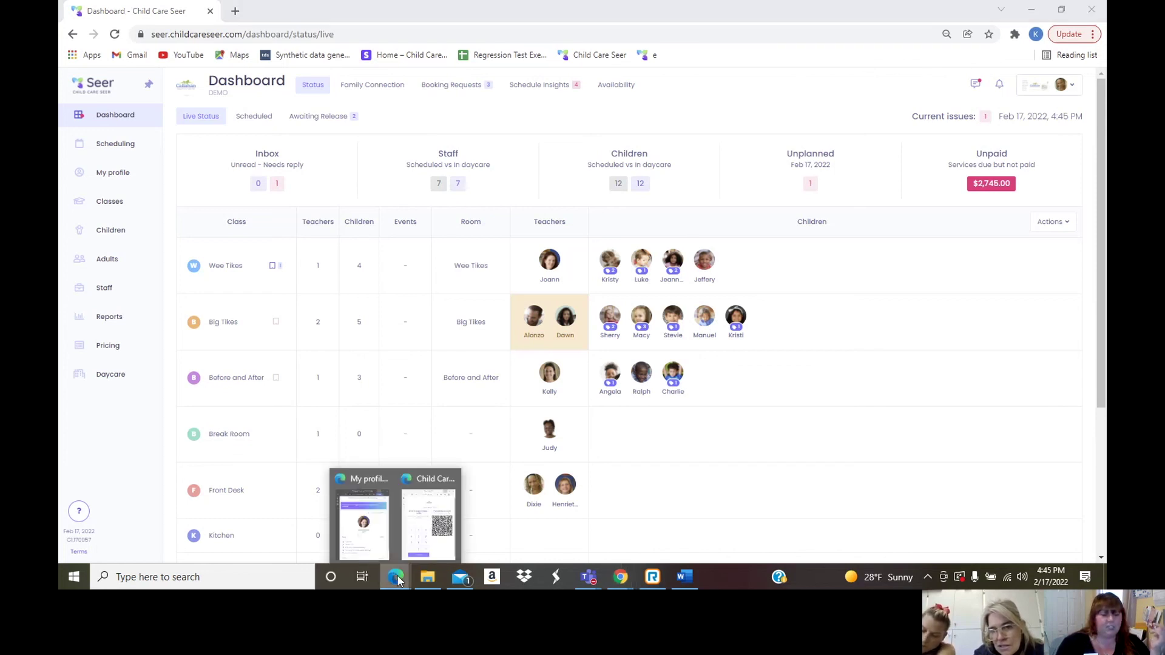
left_click(432, 504)
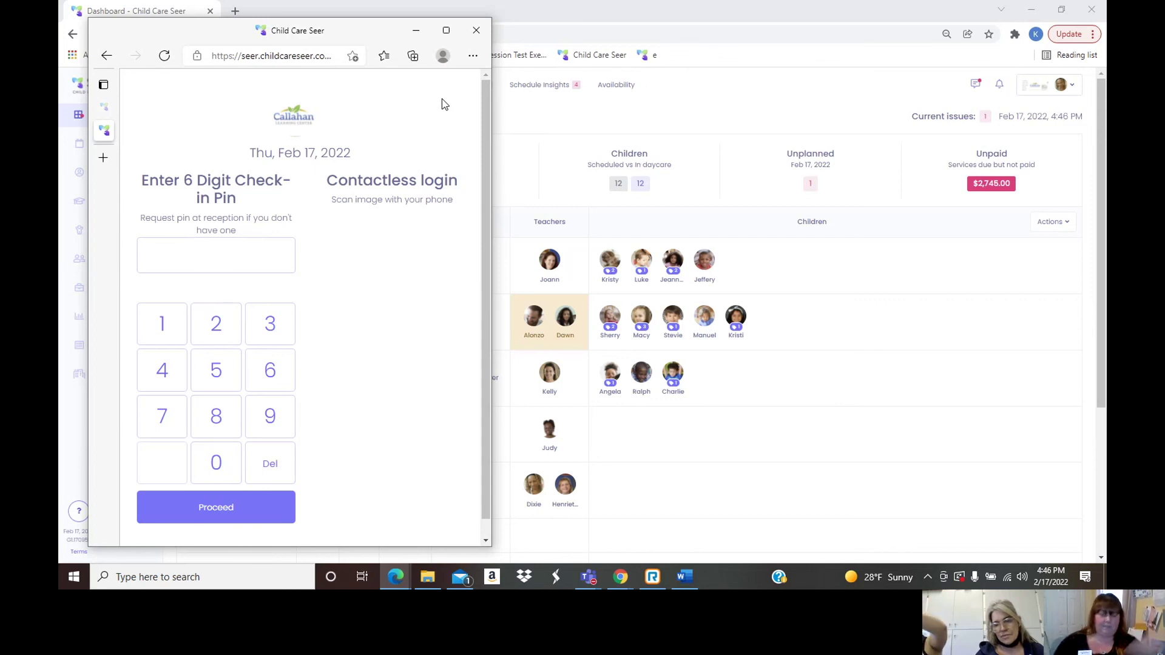
left_click(425, 32)
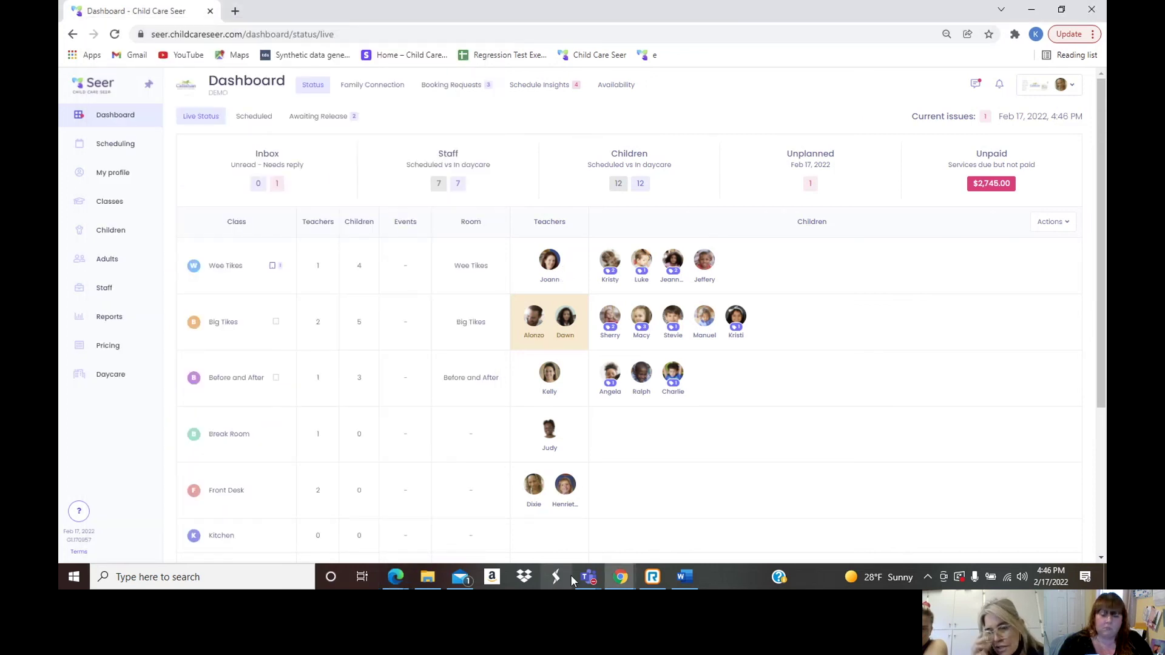
Switch to the Wee Tikes classroom window and start a Food entry.
left_click(633, 583)
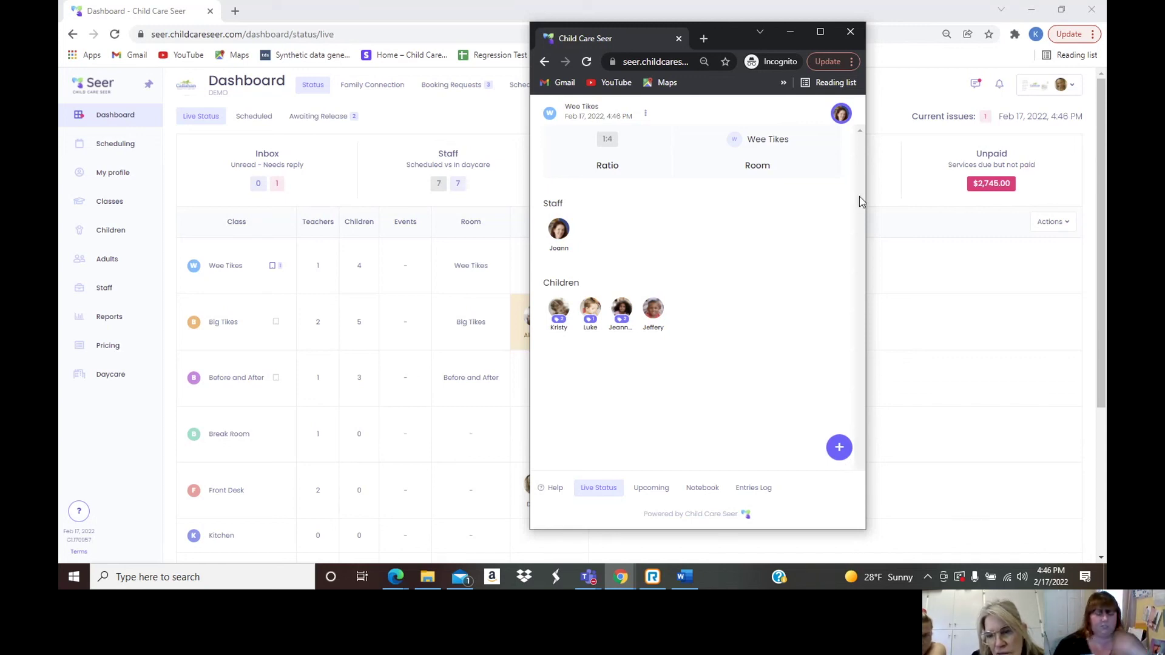
left_click(839, 450)
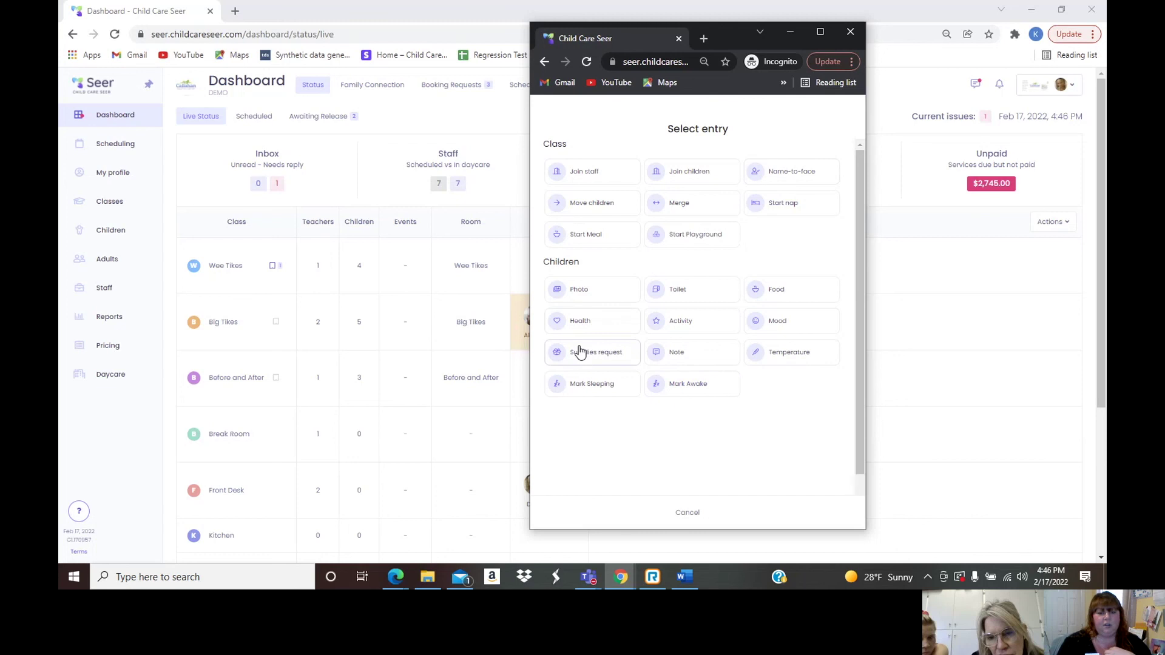
left_click(786, 300)
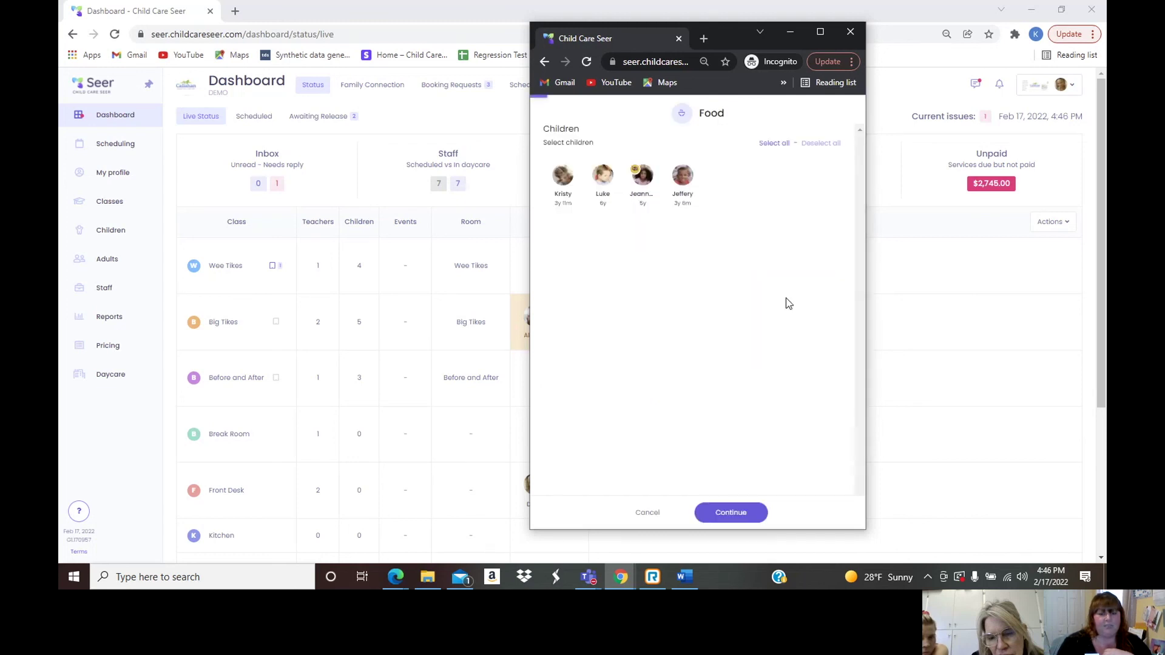
Try selecting and deselecting all children, then choose only the last two for the Food entry and continue to its details.
left_click(682, 177)
left_click(647, 182)
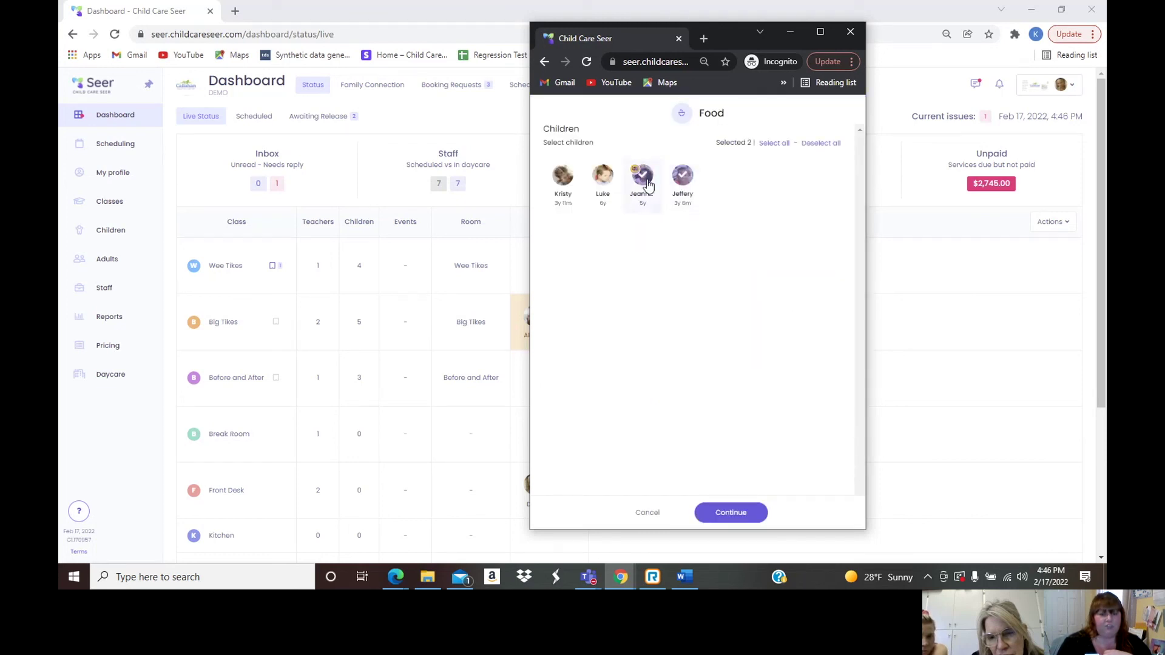
left_click(785, 145)
left_click(810, 146)
left_click(643, 176)
left_click(682, 176)
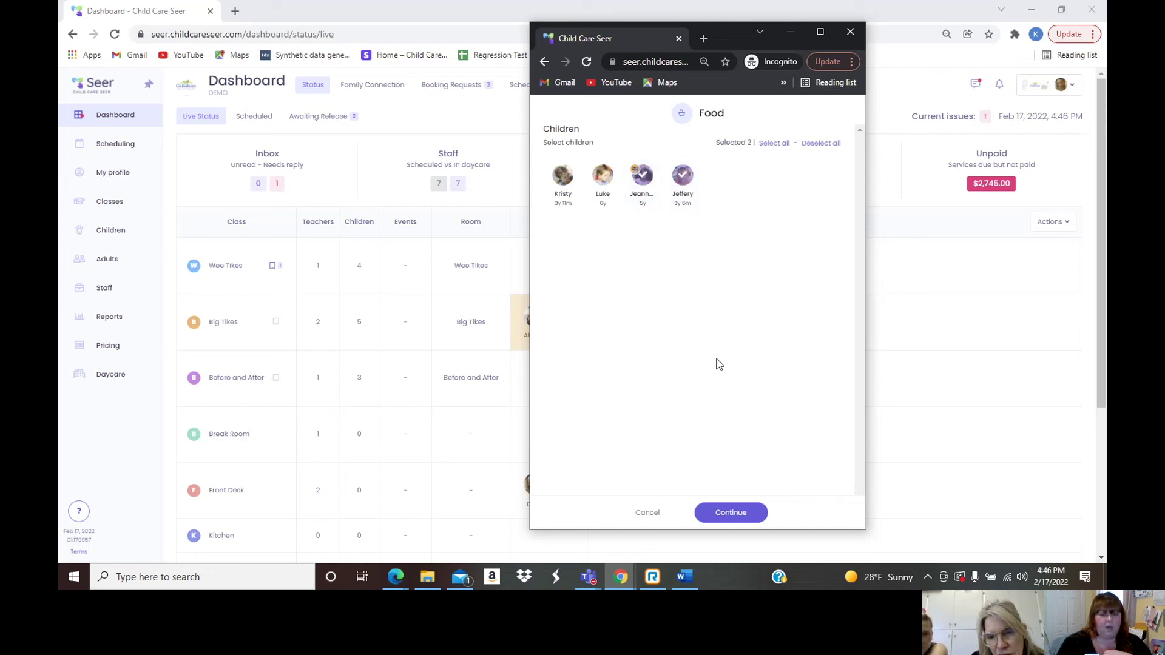
left_click(733, 512)
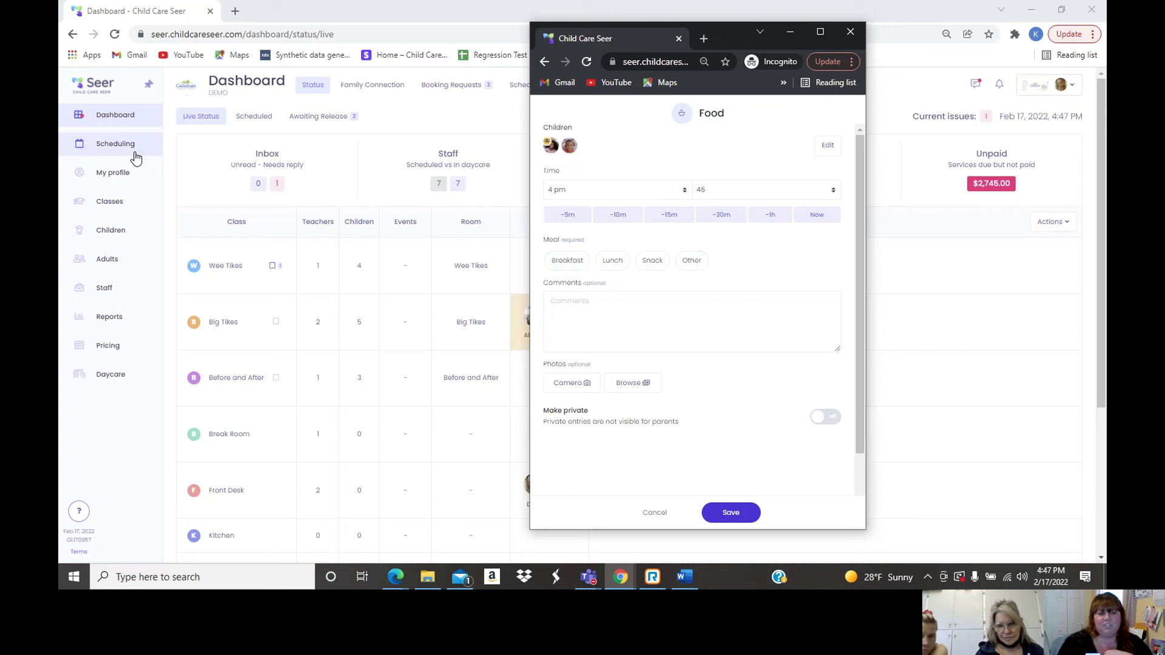
Compare the Breakfast and Lunch meal items, set the Food entry's meal to Snack, and minimize the classroom window.
left_click(578, 262)
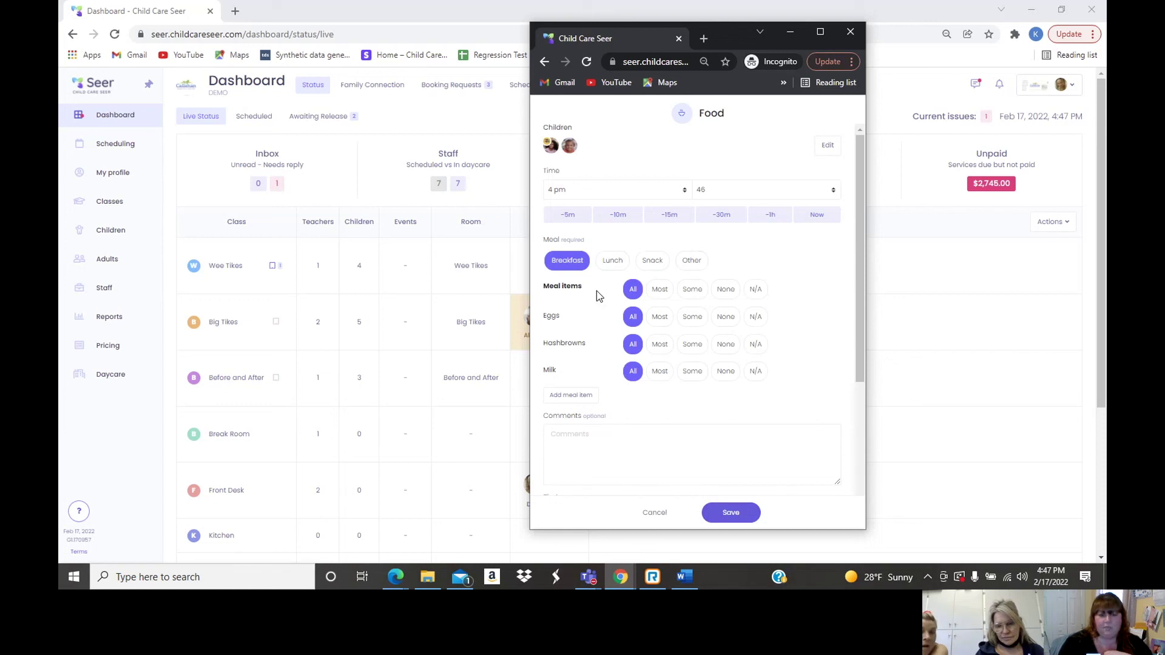
left_click(607, 267)
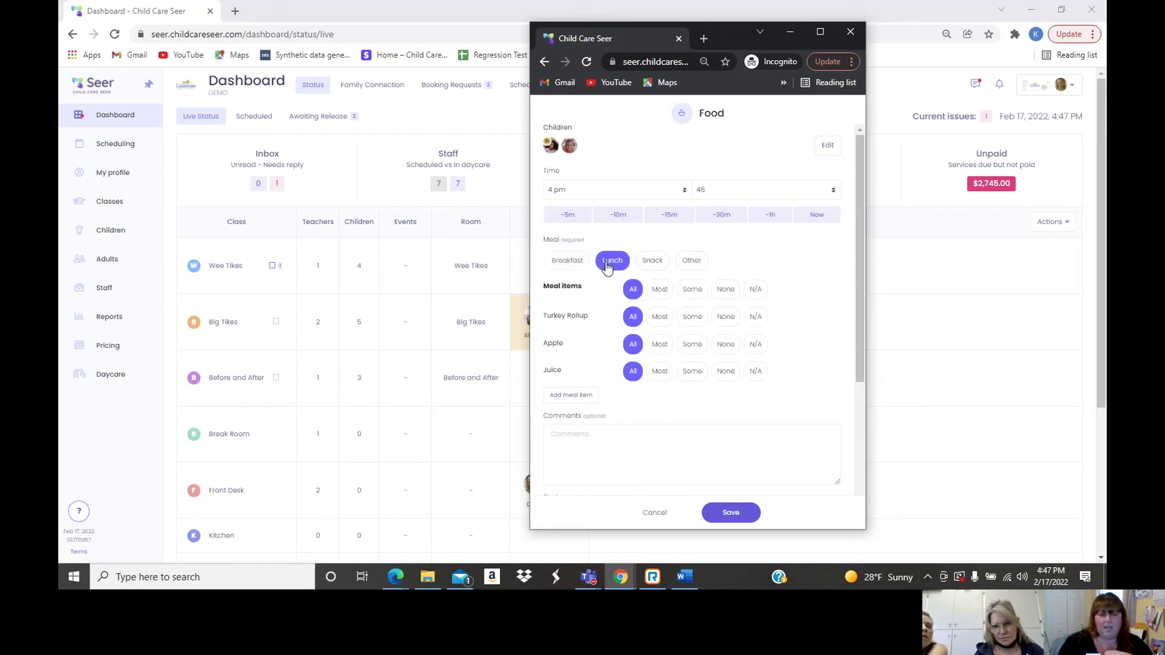
left_click(651, 262)
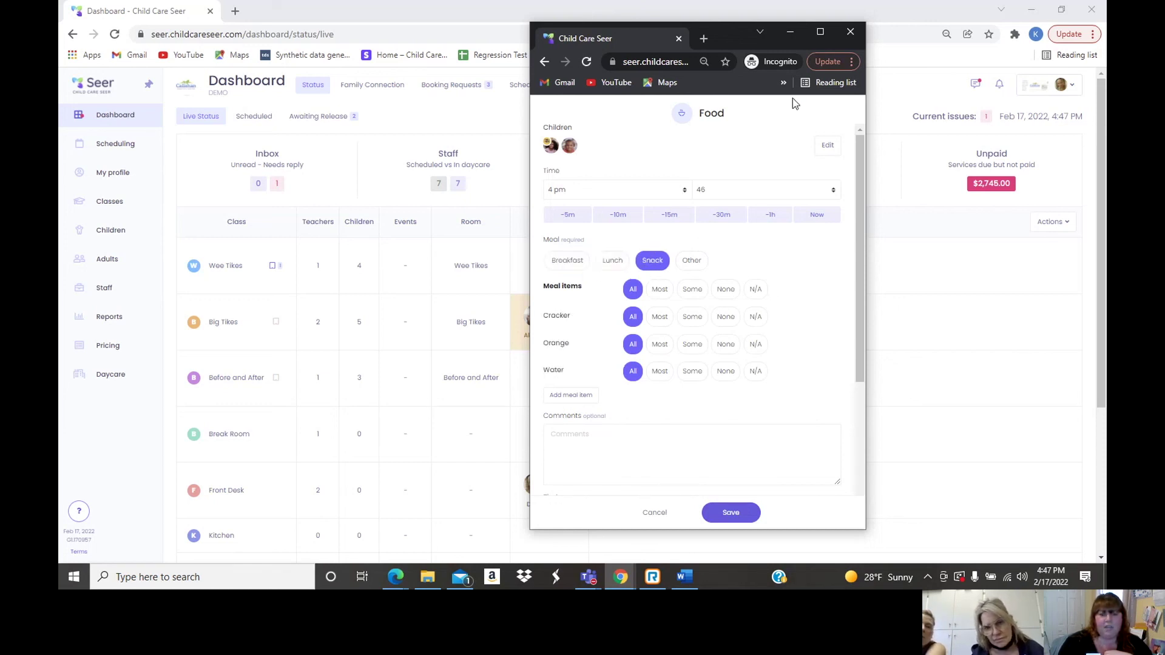
left_click(790, 32)
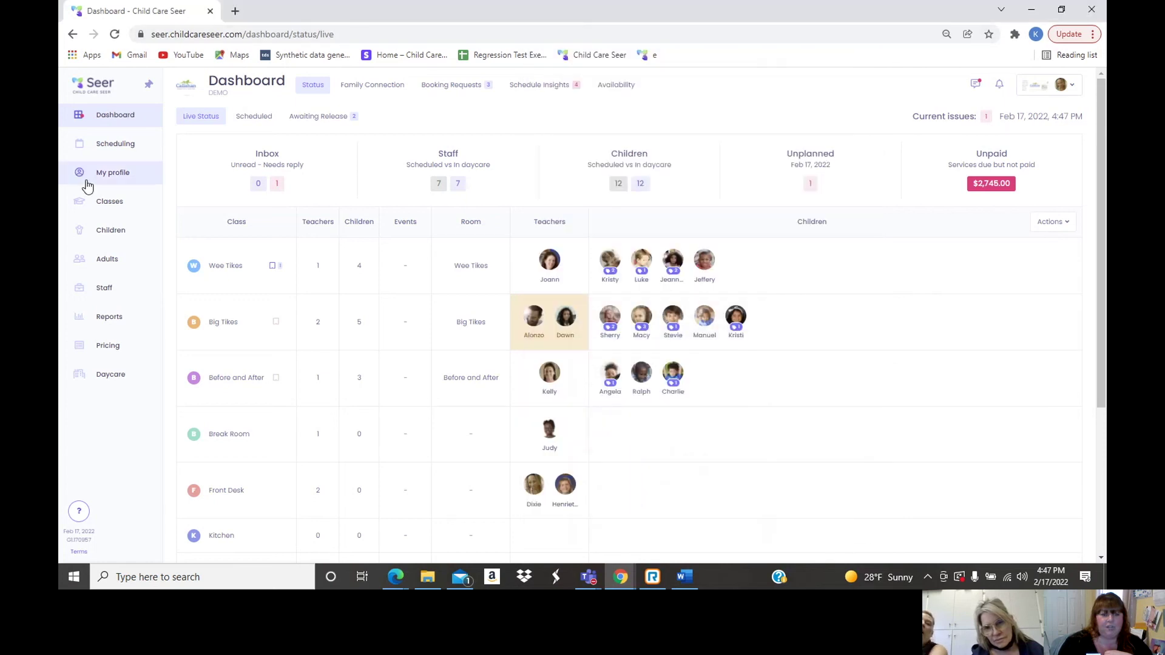
Open Scheduling and view the Food schedule and the Activity Planner for Feb 13 – Feb 19, 2022.
left_click(108, 147)
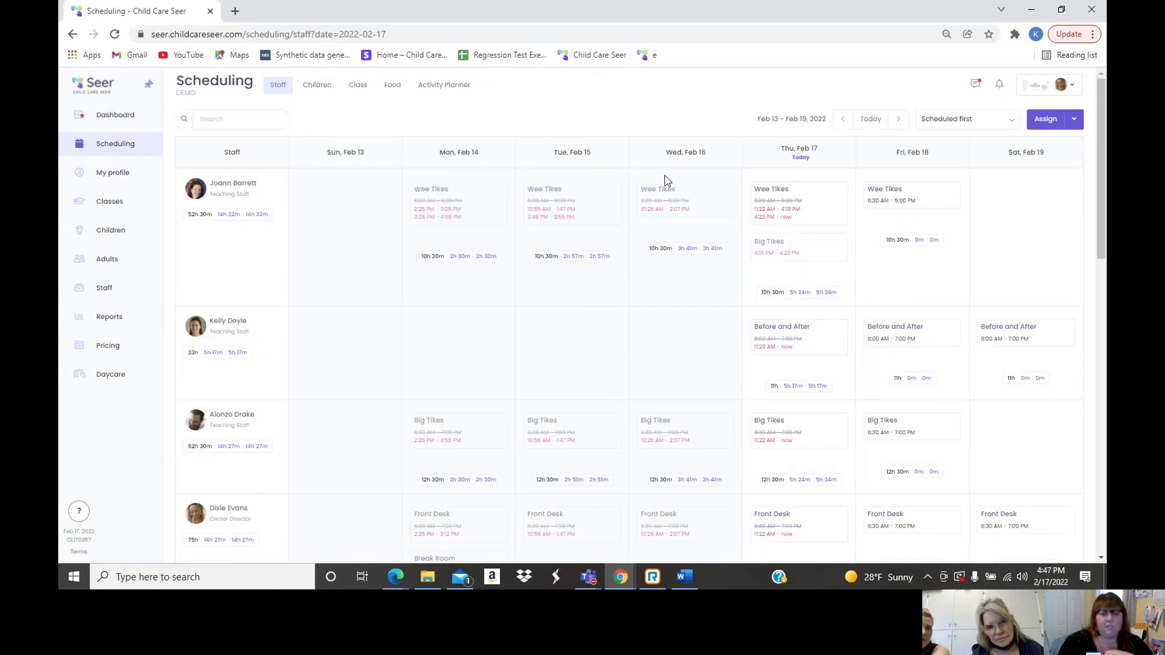
left_click(394, 89)
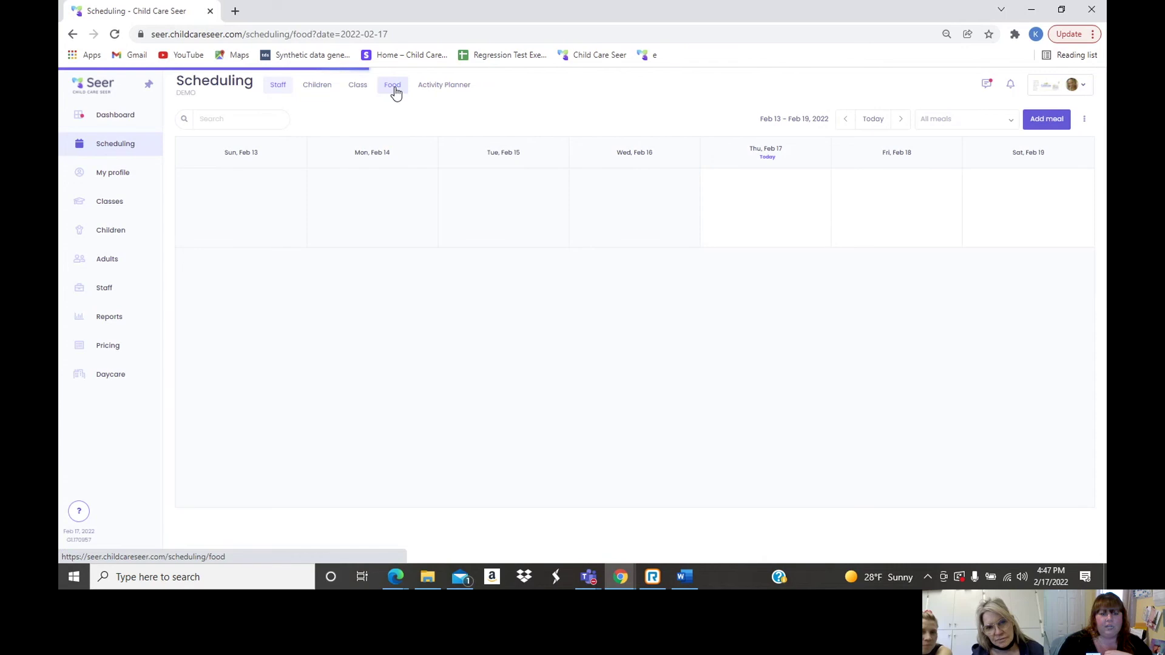
left_click(446, 94)
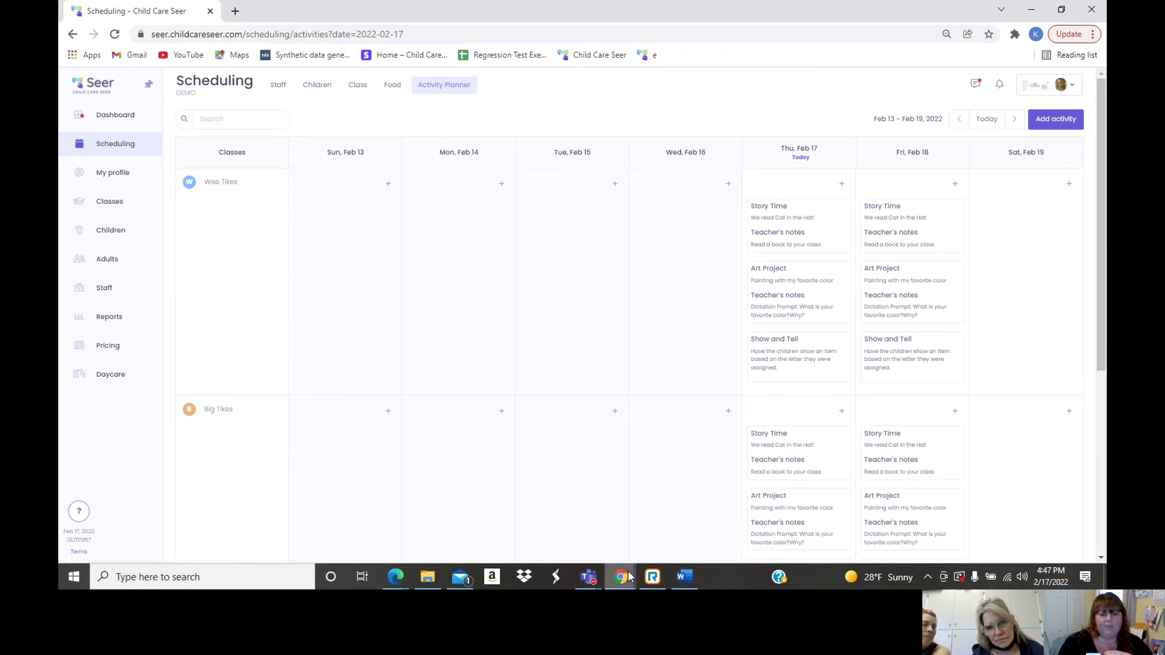
Return to the classroom window and set the Snack amounts eaten to Cracker Some, Orange Most and Water None.
mouse_move(620, 576)
left_click(766, 480)
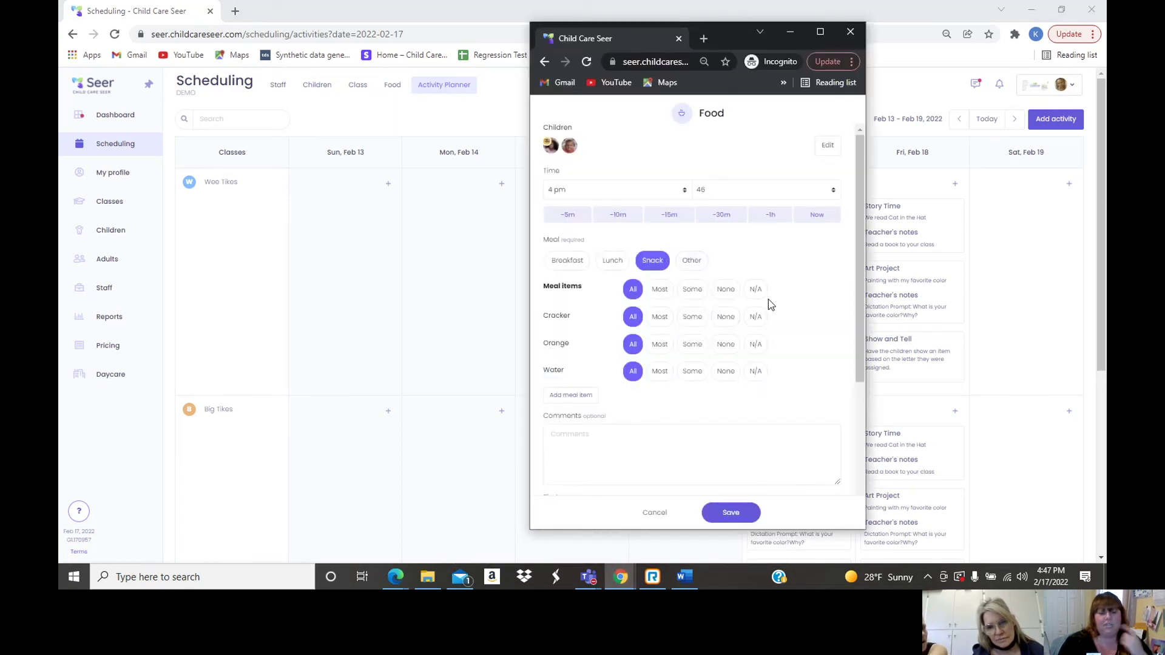
left_click(691, 317)
left_click(659, 345)
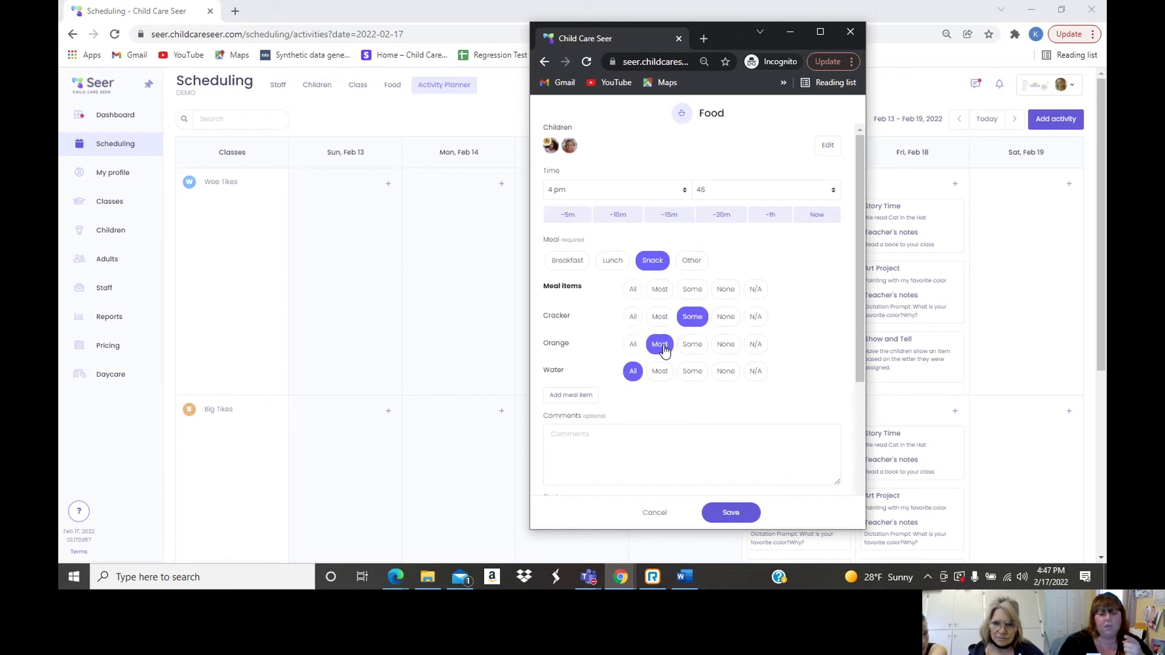
left_click(726, 371)
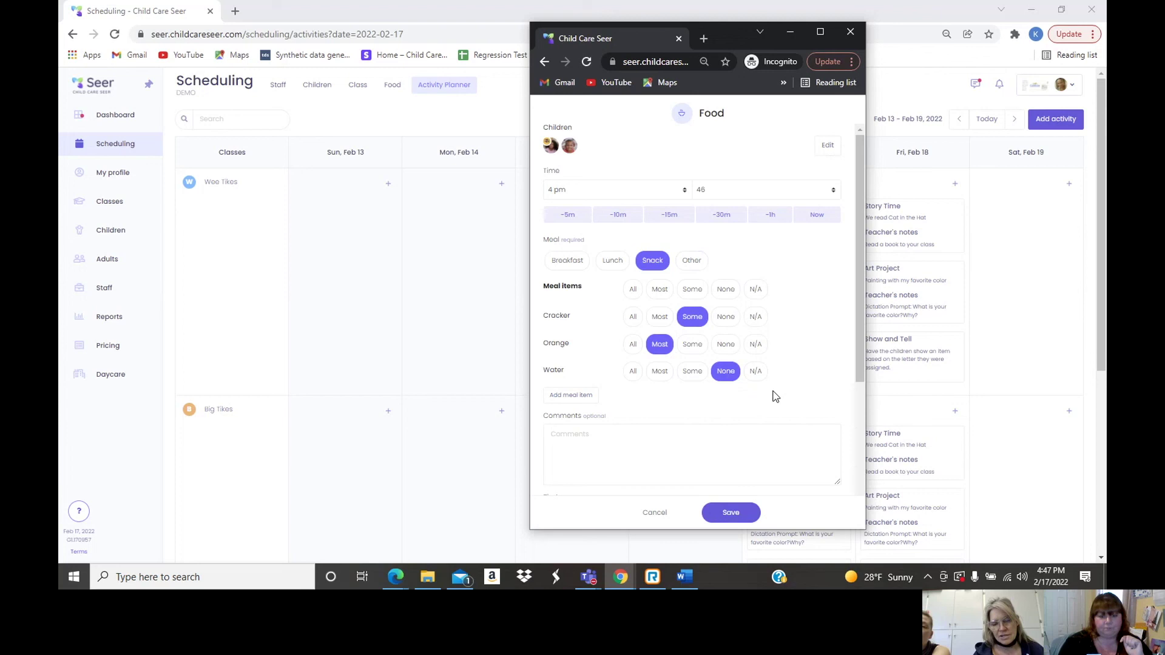
Make the Food entry private, leave its comments empty, save it and close the confirmation.
scroll(703, 424, "down", 1)
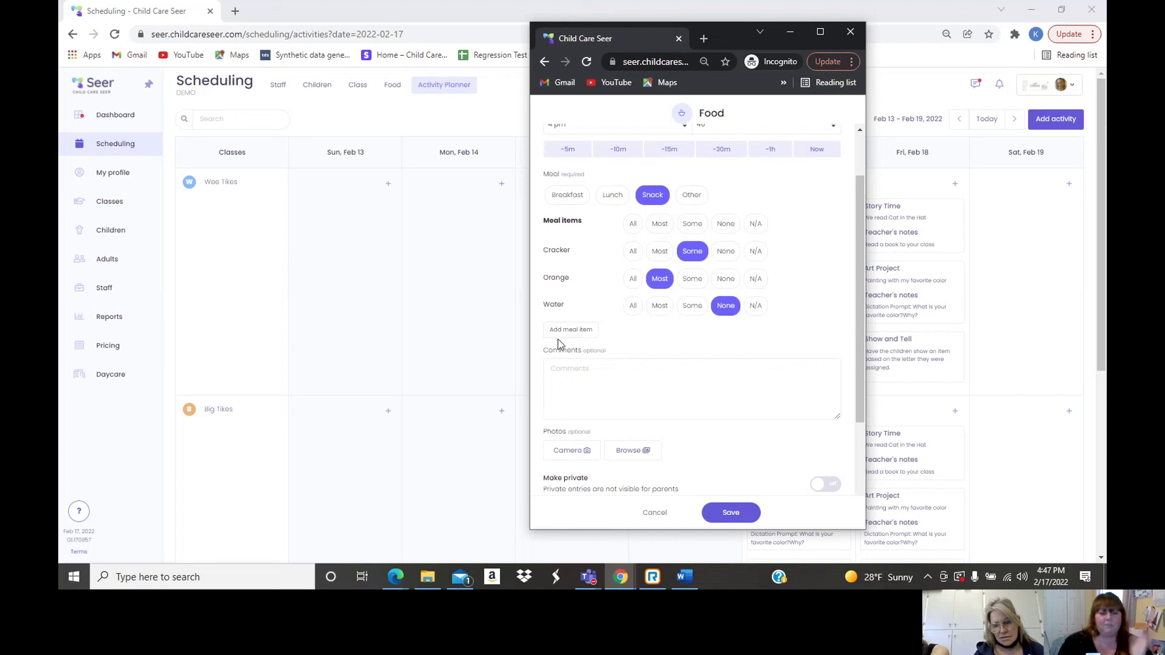
left_click(668, 382)
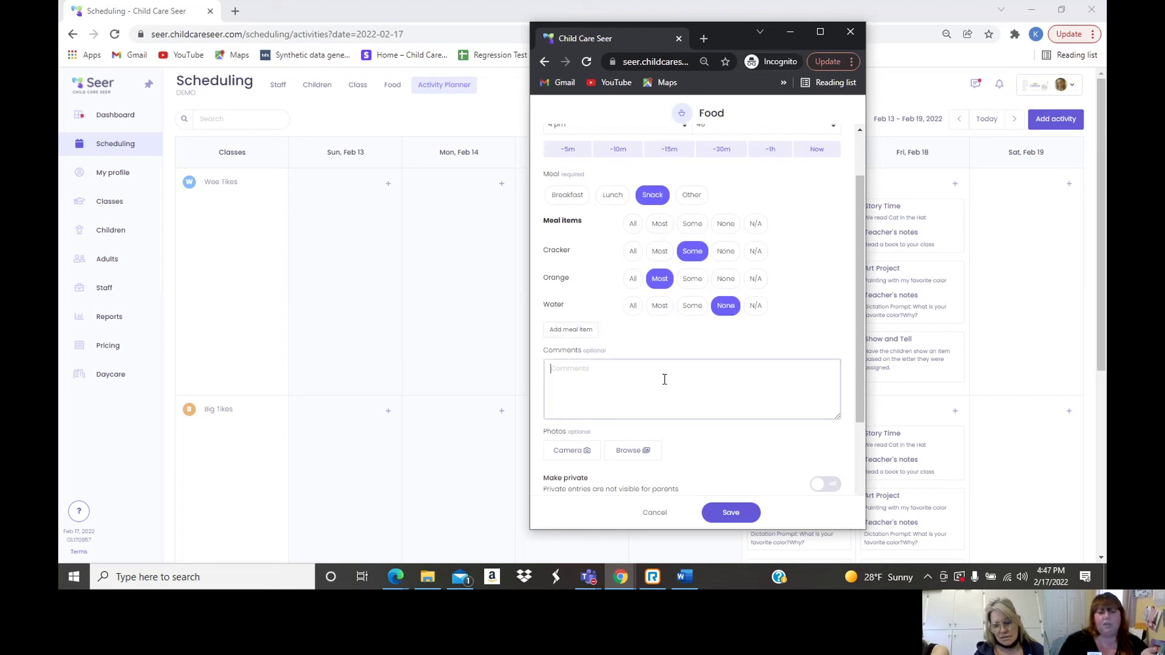
scroll(678, 379, "down", 2)
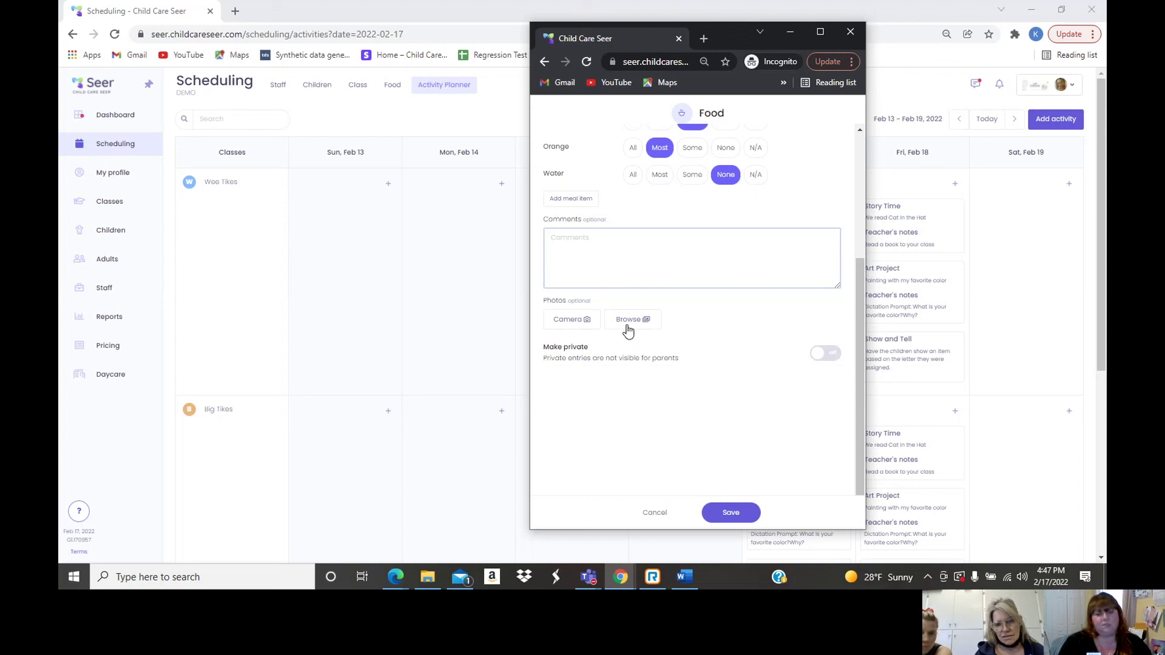
left_click(826, 359)
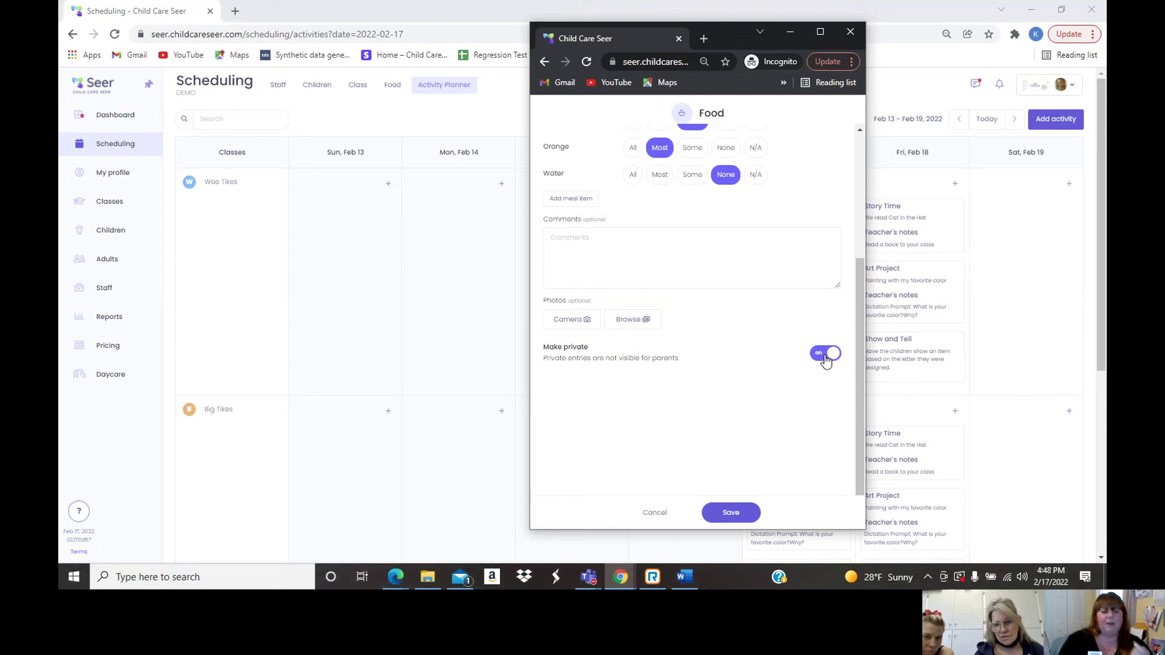
left_click(823, 359)
left_click(823, 360)
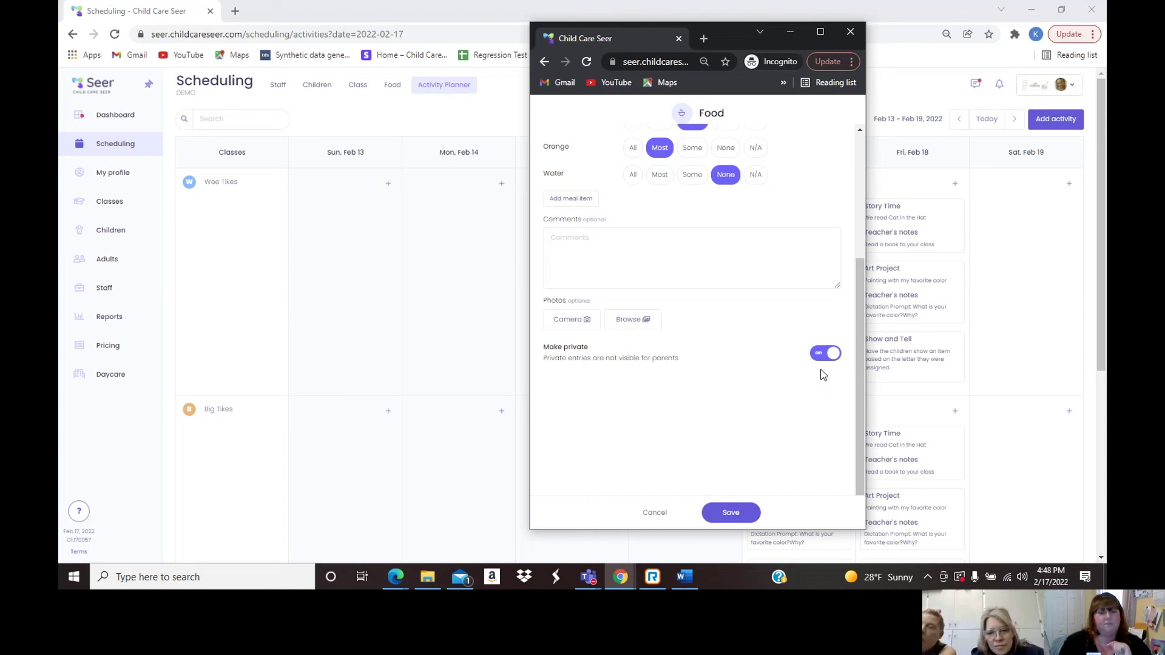
scroll(759, 378, "up", 5)
scroll(754, 383, "down", 5)
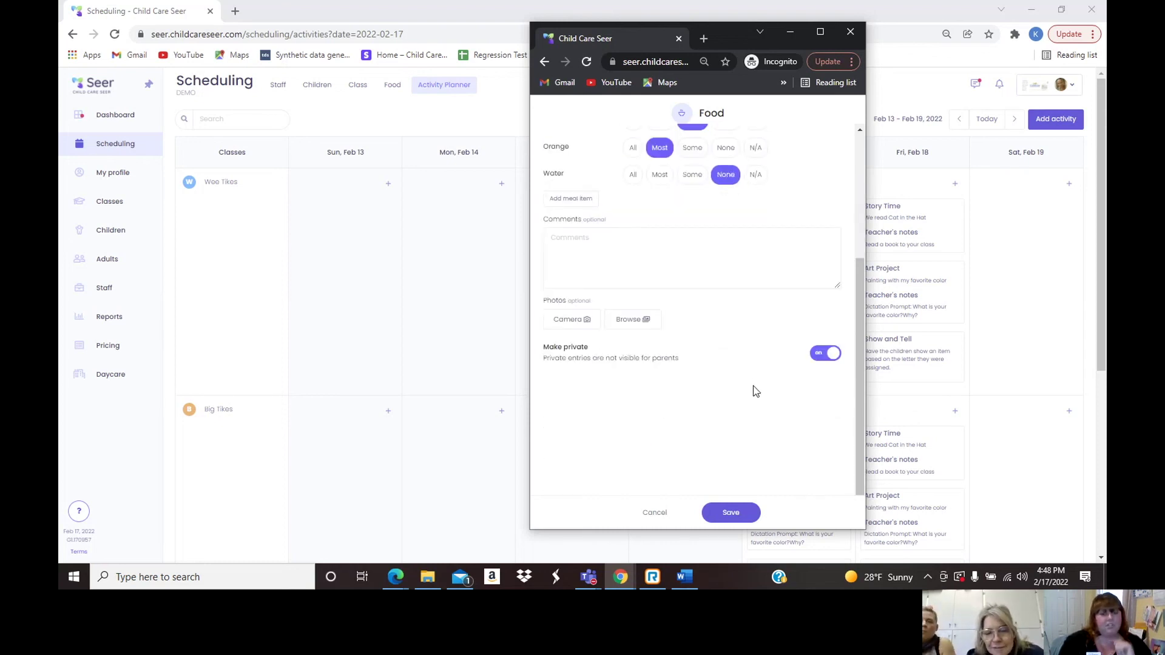
scroll(756, 391, "up", 2)
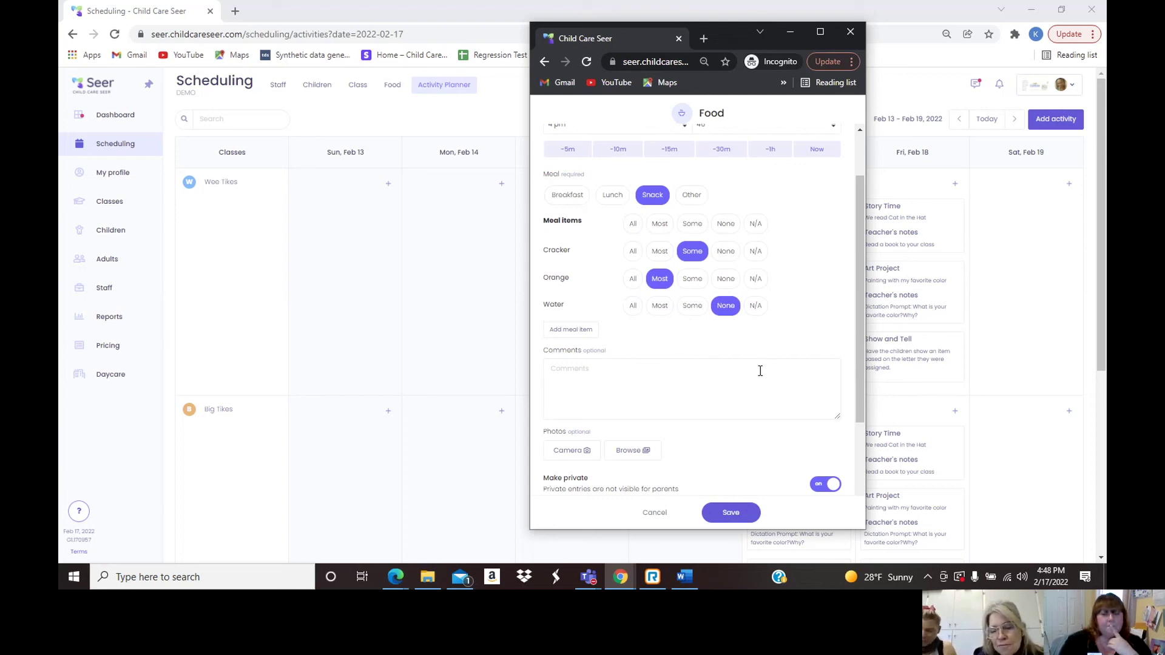
scroll(759, 372, "up", 1)
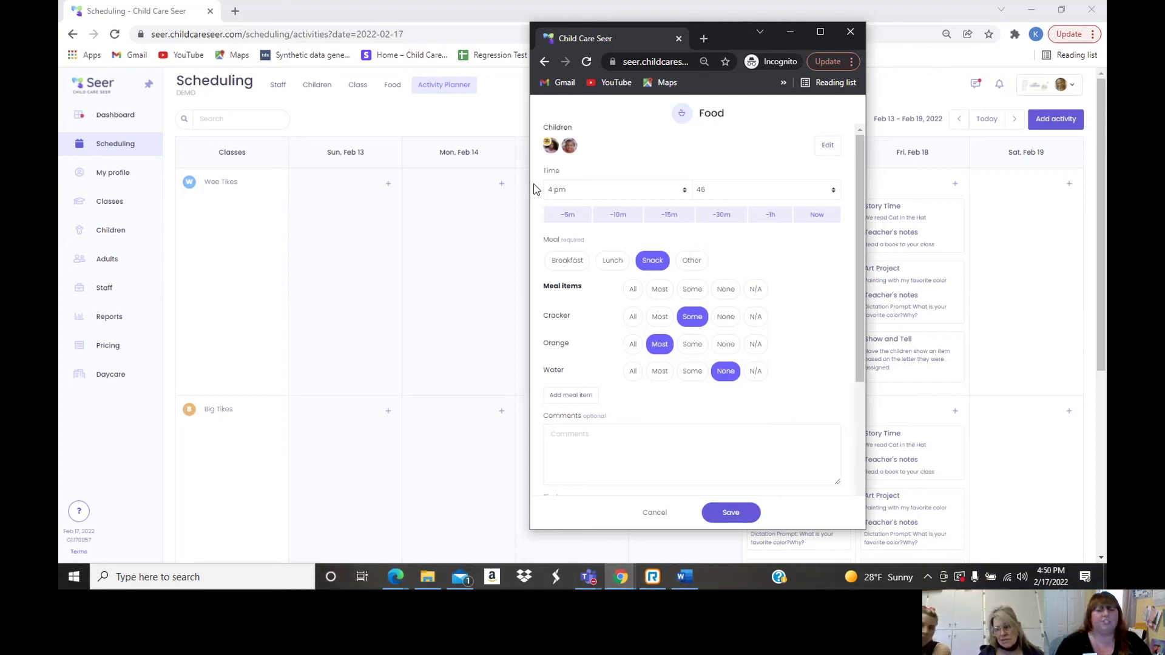
left_click(740, 519)
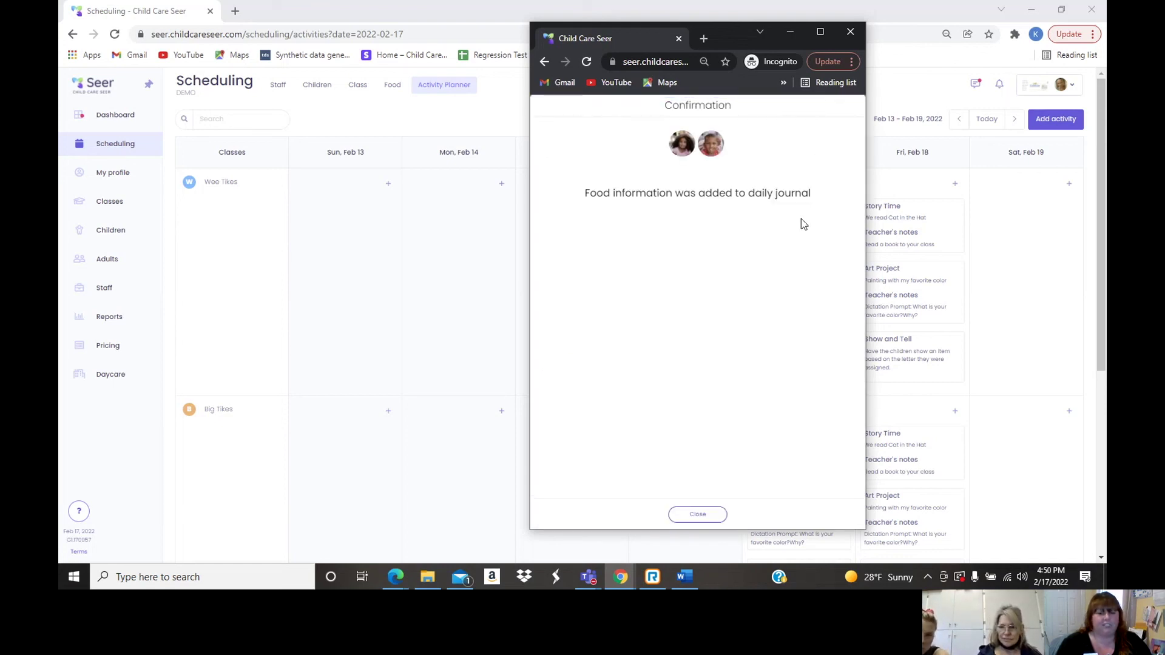
left_click(698, 514)
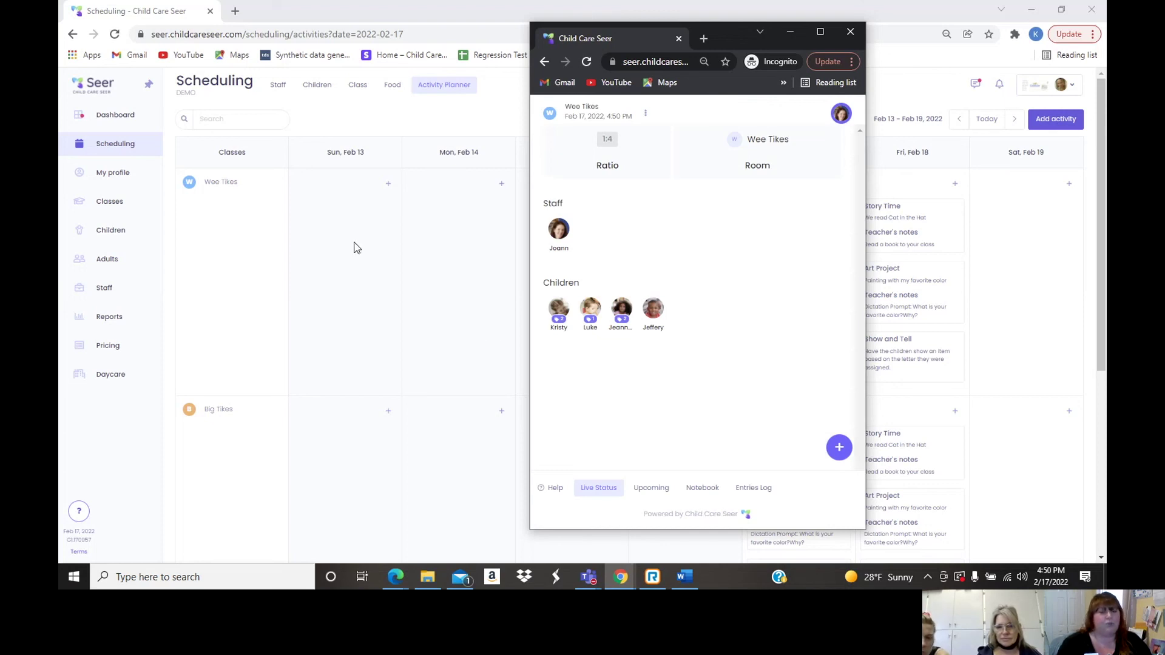
Open the dashboard's Awaiting Release entries, expand the newest Food entry and show its release options.
left_click(137, 120)
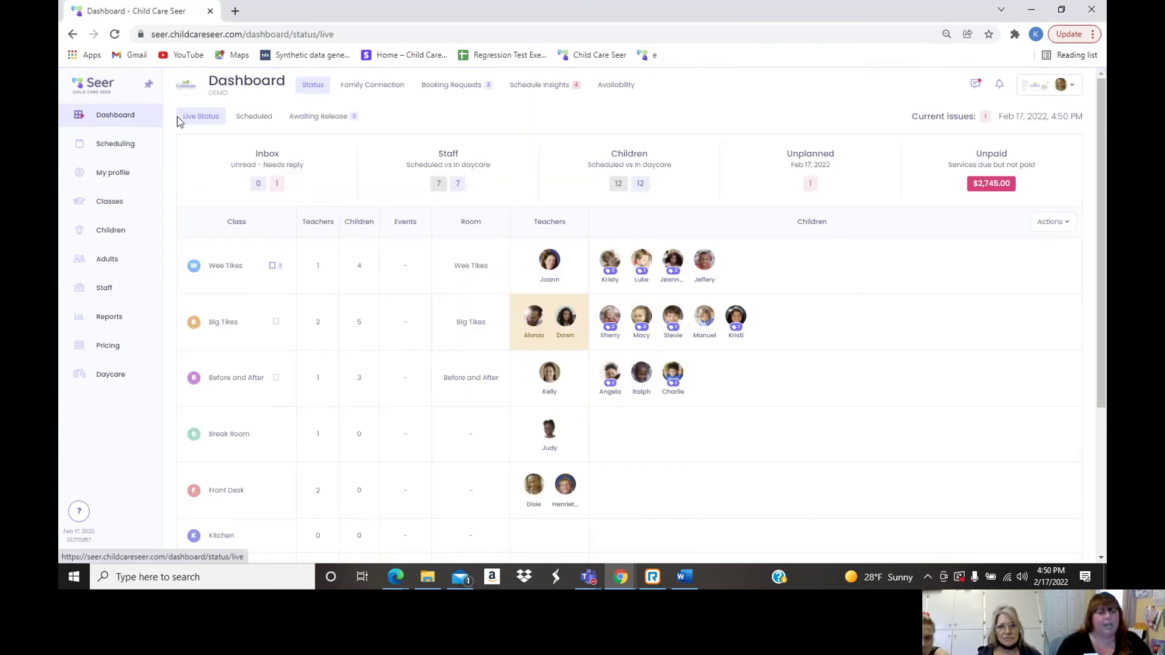
left_click(313, 123)
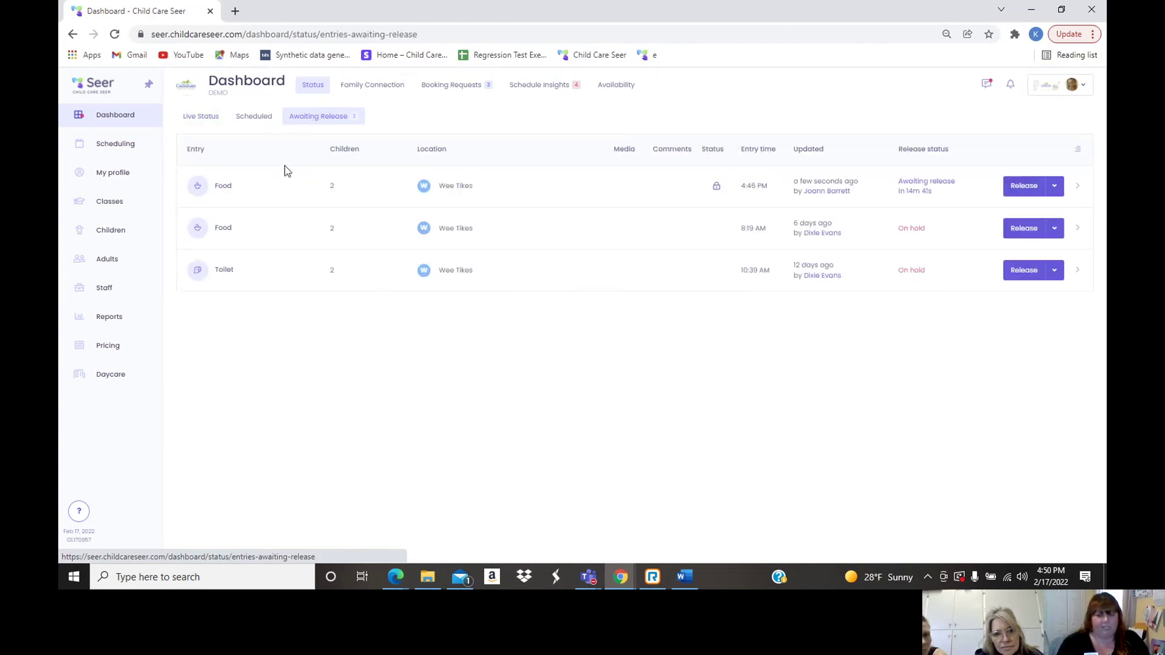
left_click(1077, 188)
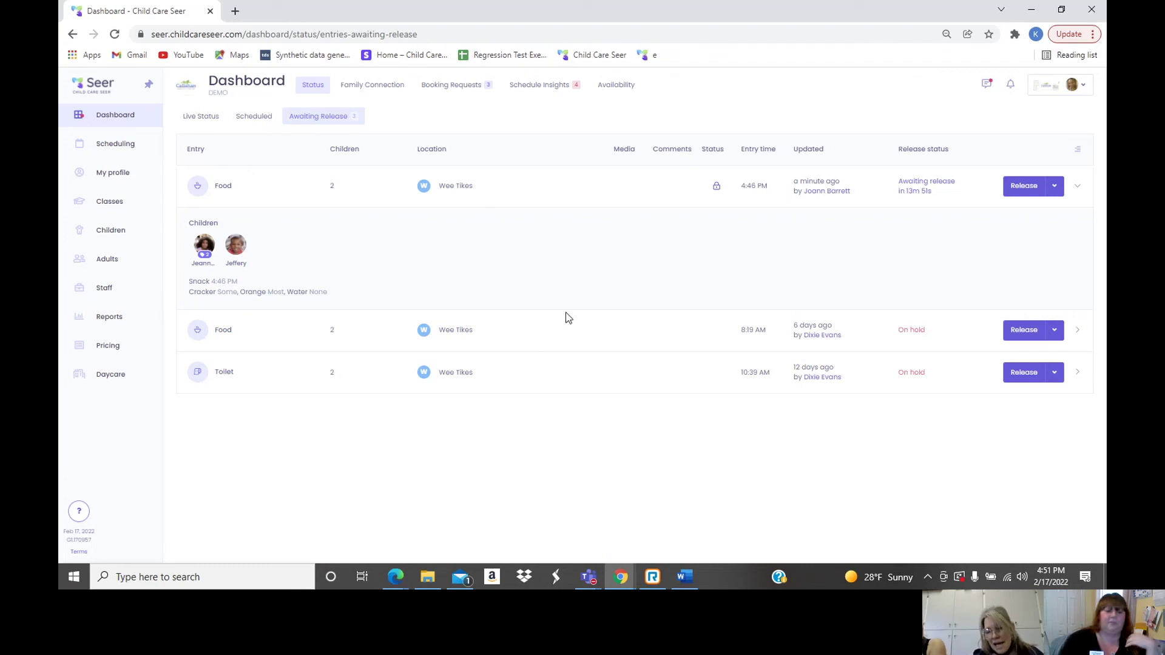
left_click(1055, 188)
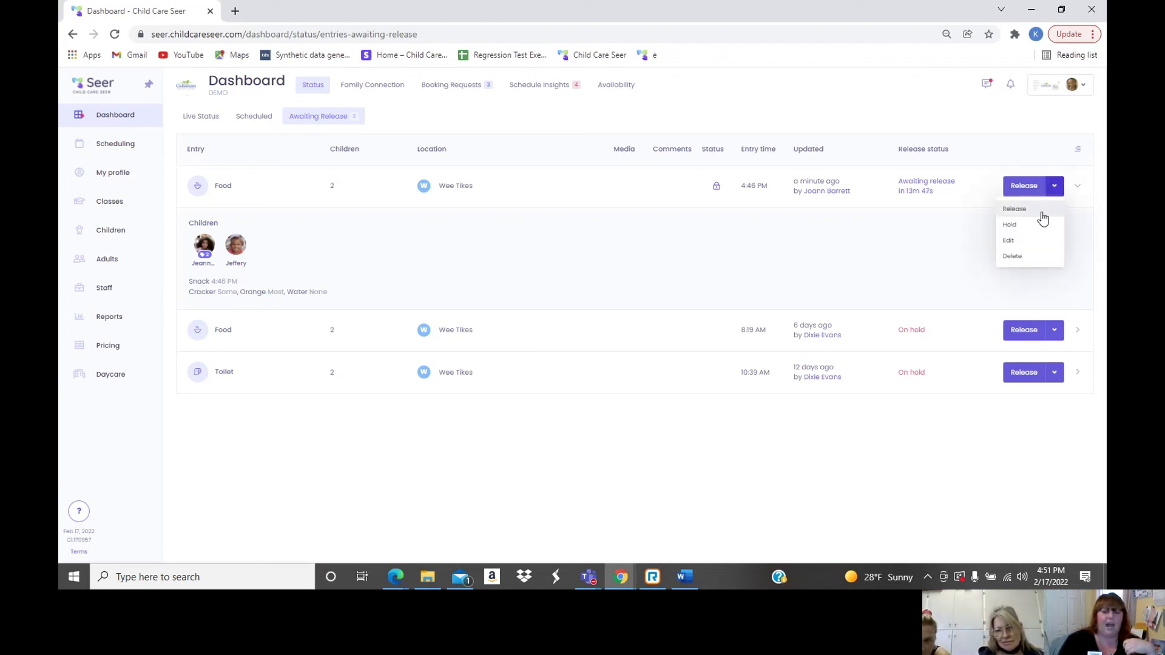
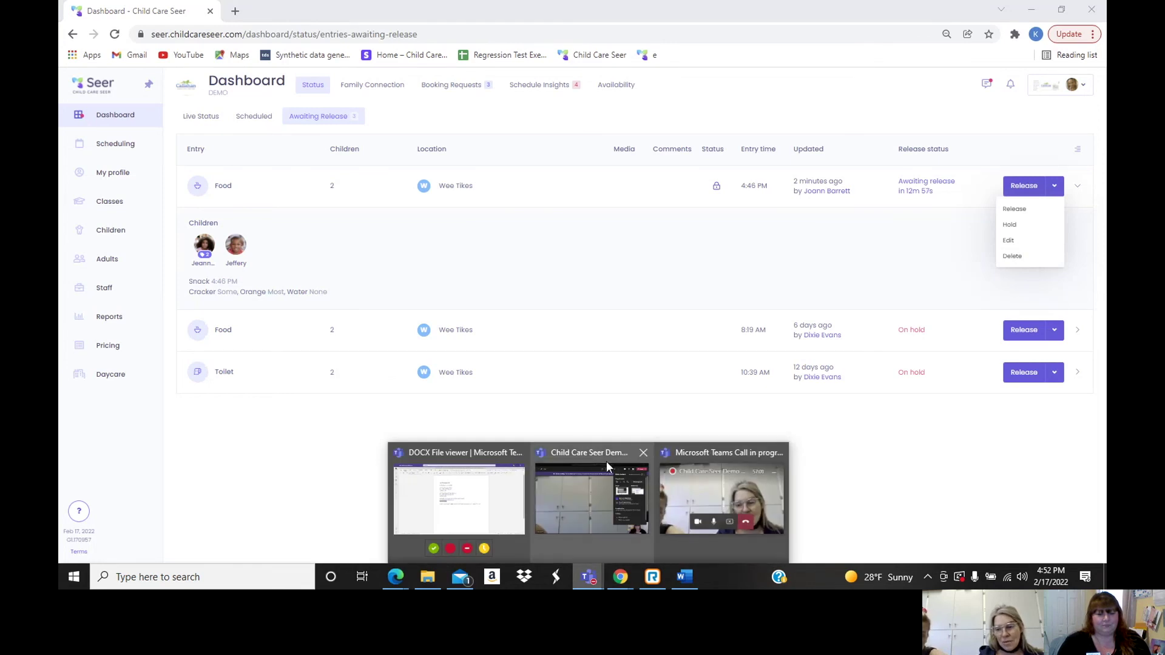
Switch back to the Wee Tikes classroom window, review the available entry types and cancel without choosing one.
mouse_move(621, 584)
left_click(737, 483)
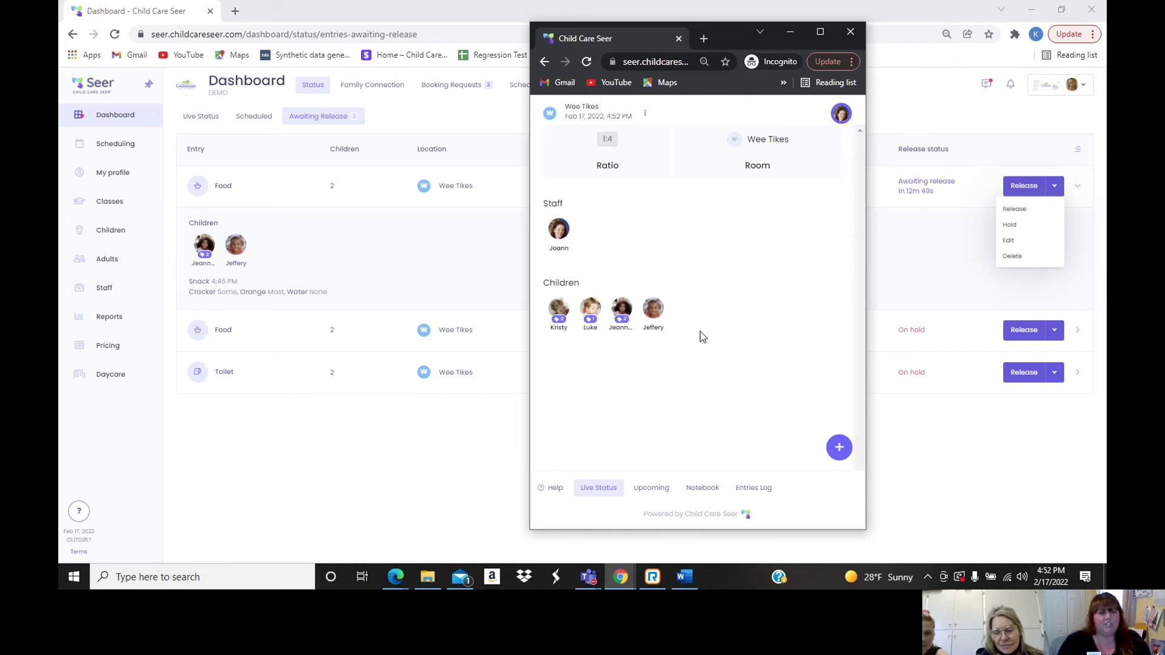
left_click(837, 448)
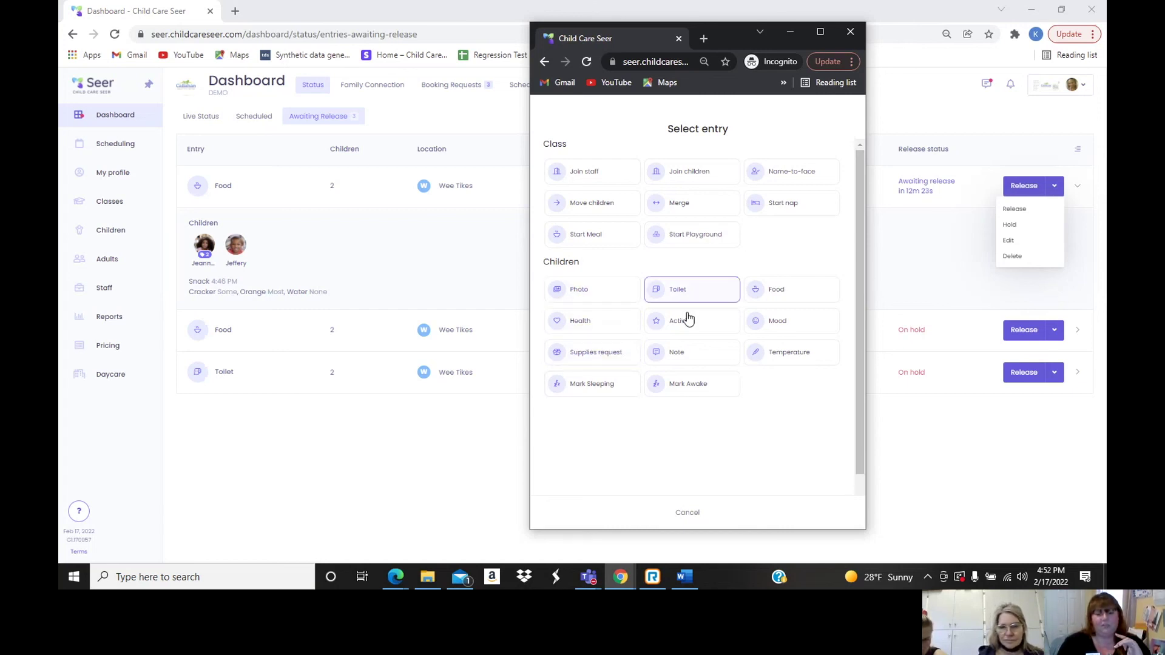
left_click(687, 513)
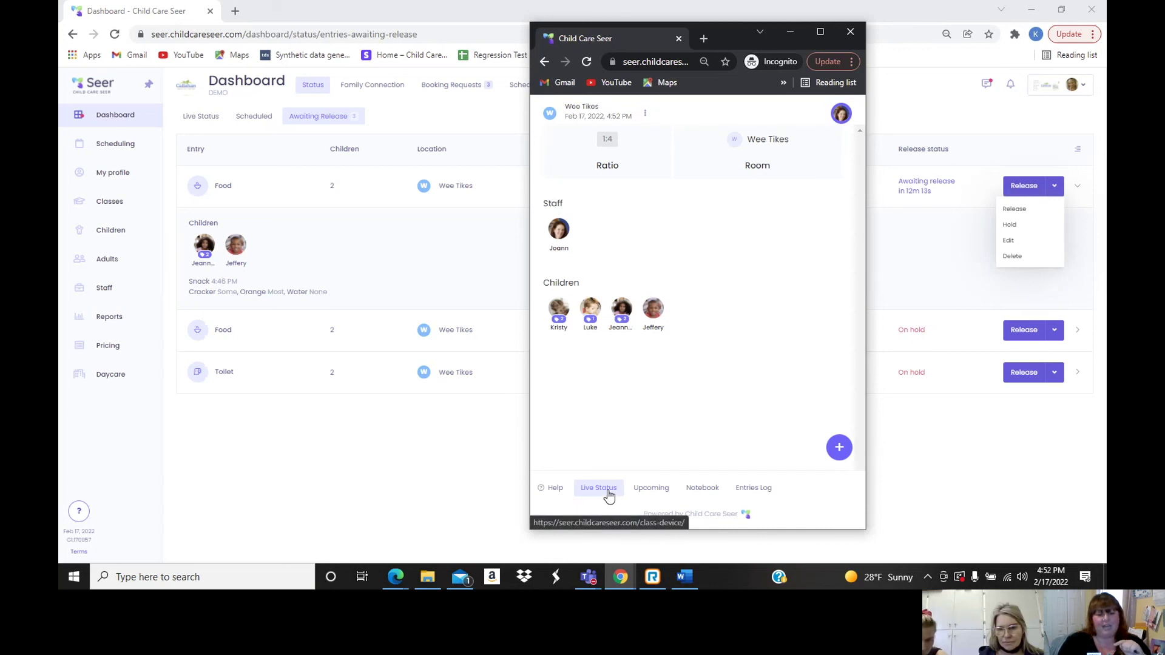
View the class's Upcoming list, a blank Notebook note and the Entries Log, and return to Live Status.
left_click(648, 491)
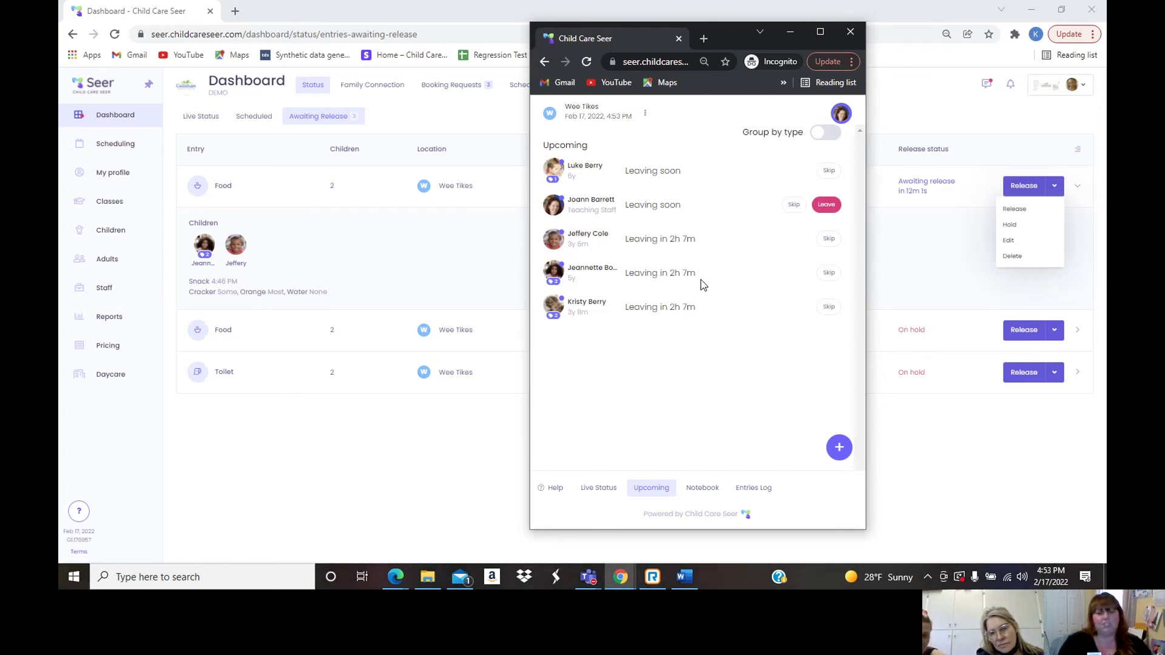
left_click(703, 489)
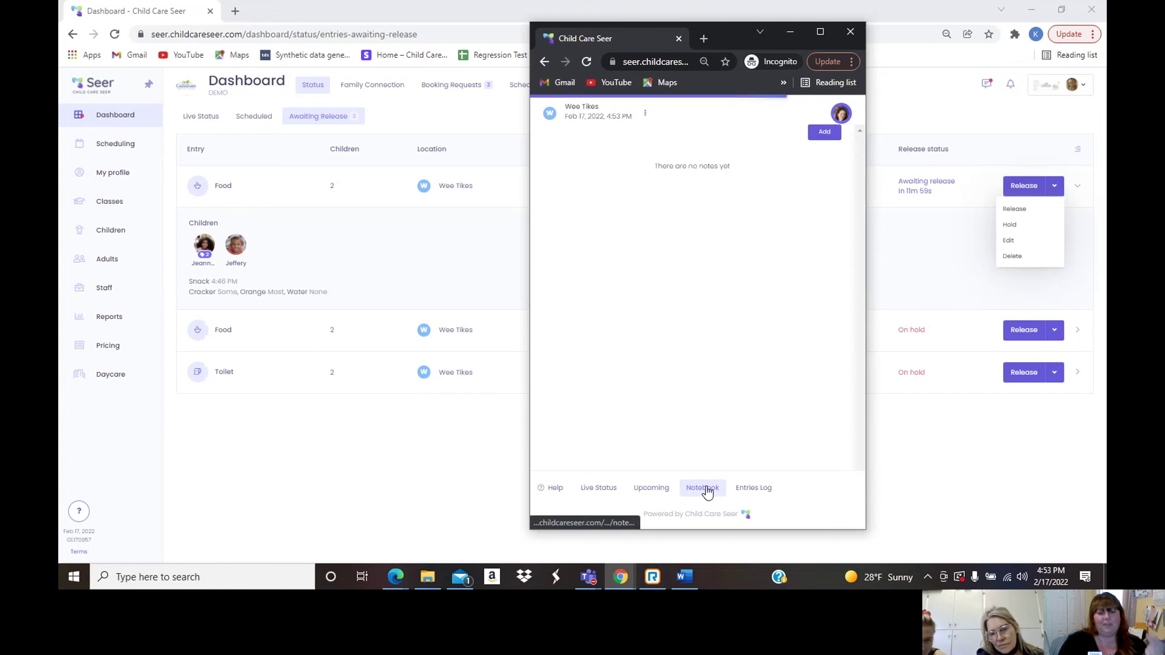
left_click(819, 135)
left_click(667, 162)
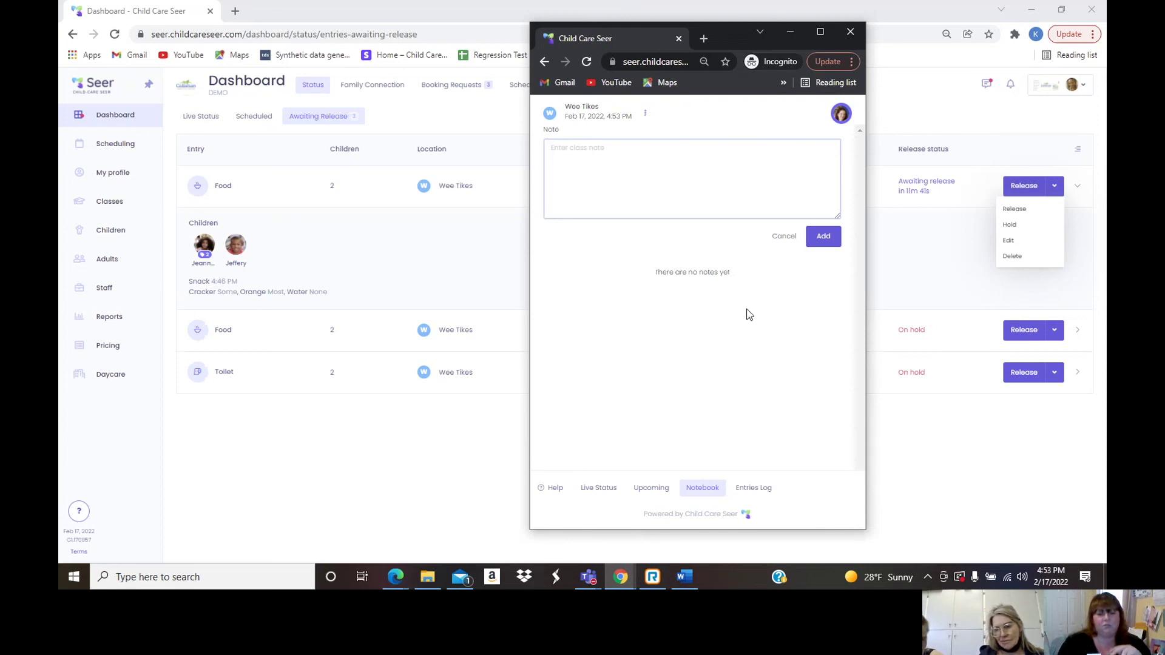
left_click(753, 488)
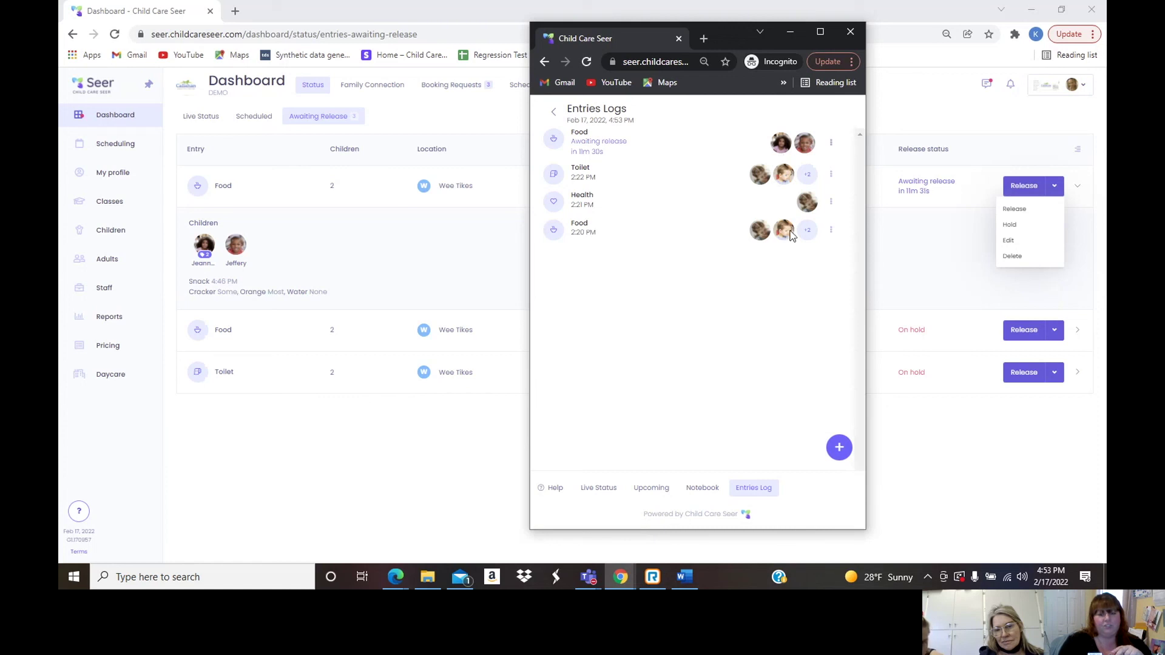
left_click(600, 487)
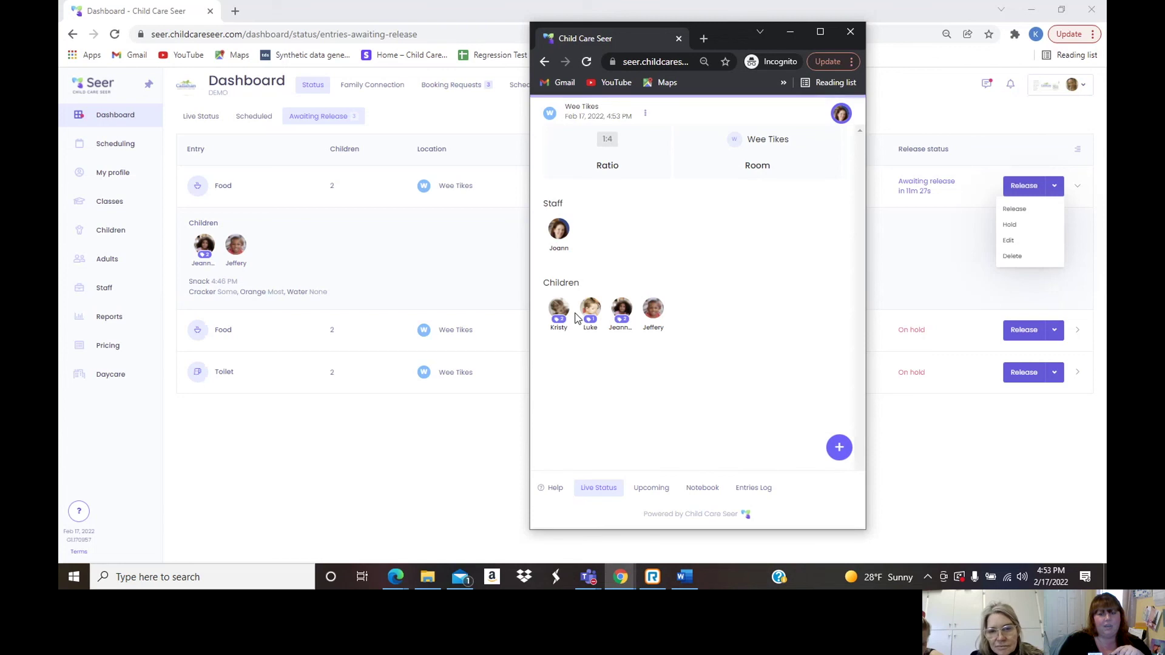
Show the help message form in the classroom window and on the dashboard, try the text "jjjj", clear it and close the form unsent.
left_click(557, 488)
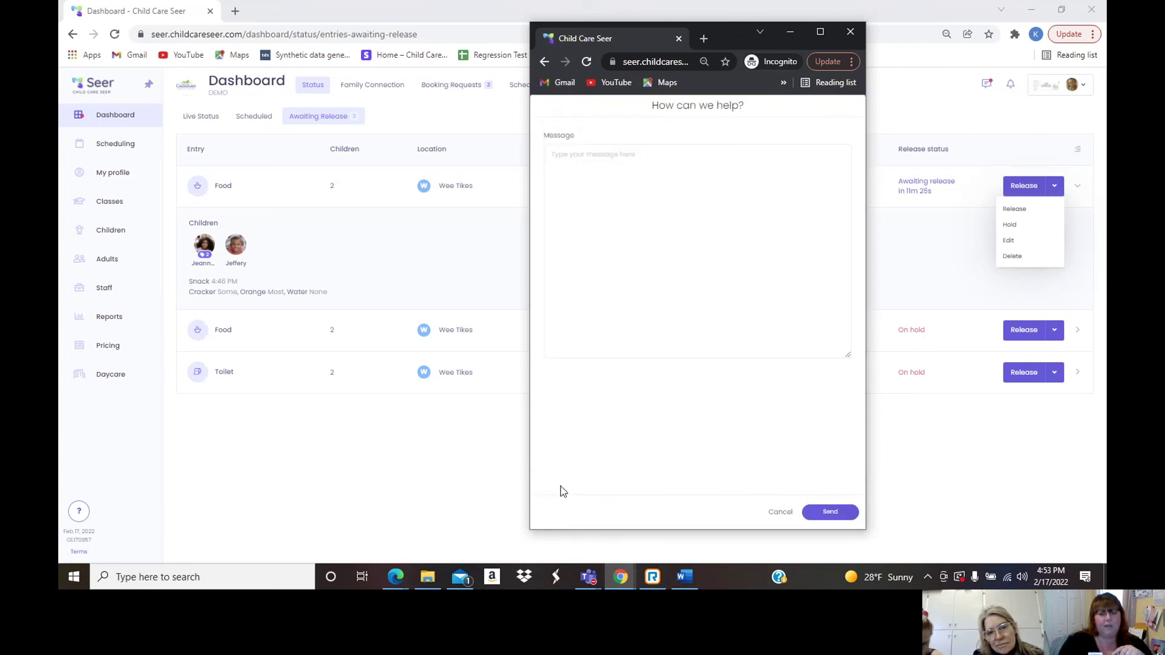
left_click(670, 228)
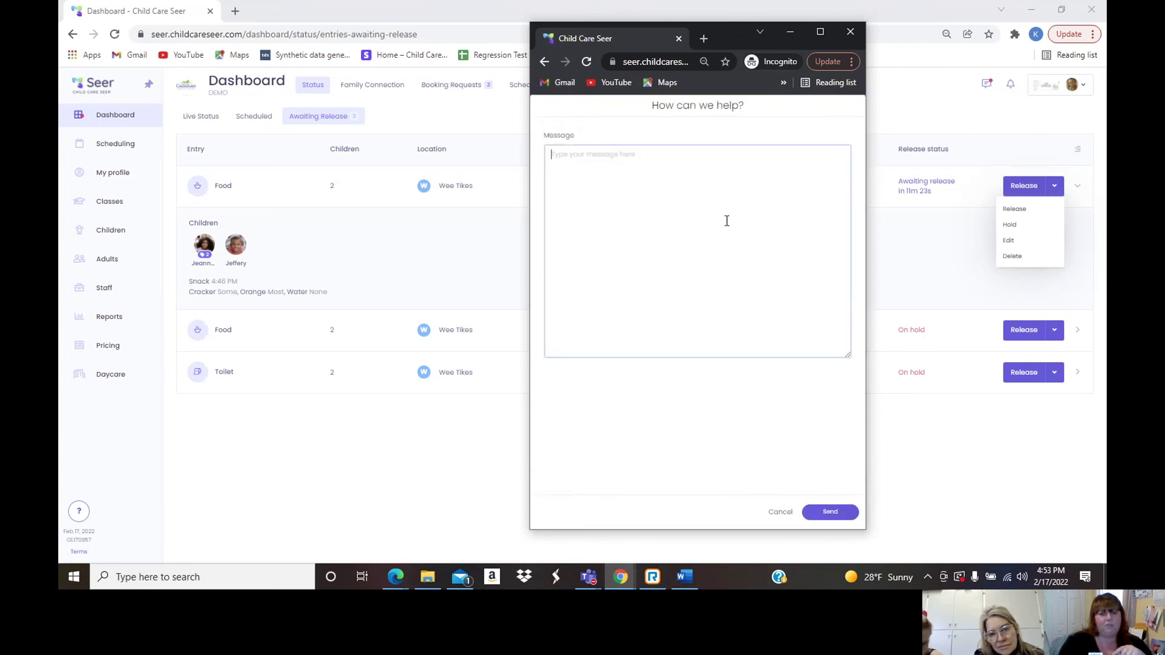
left_click(79, 514)
left_click(186, 461)
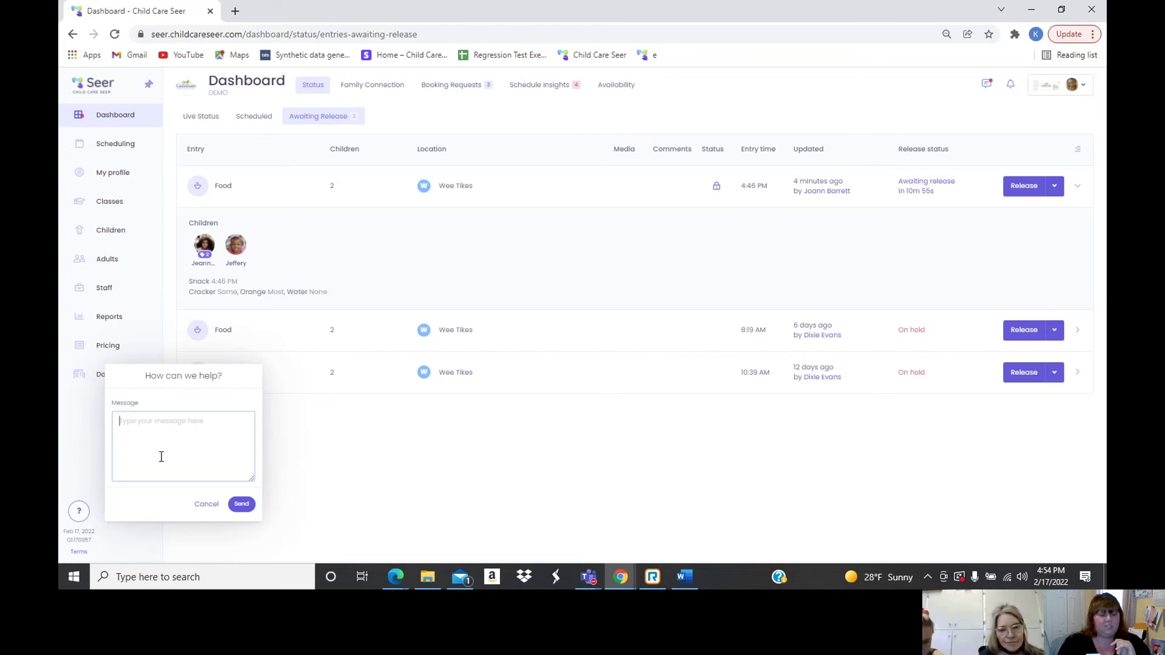
type("jjjj")
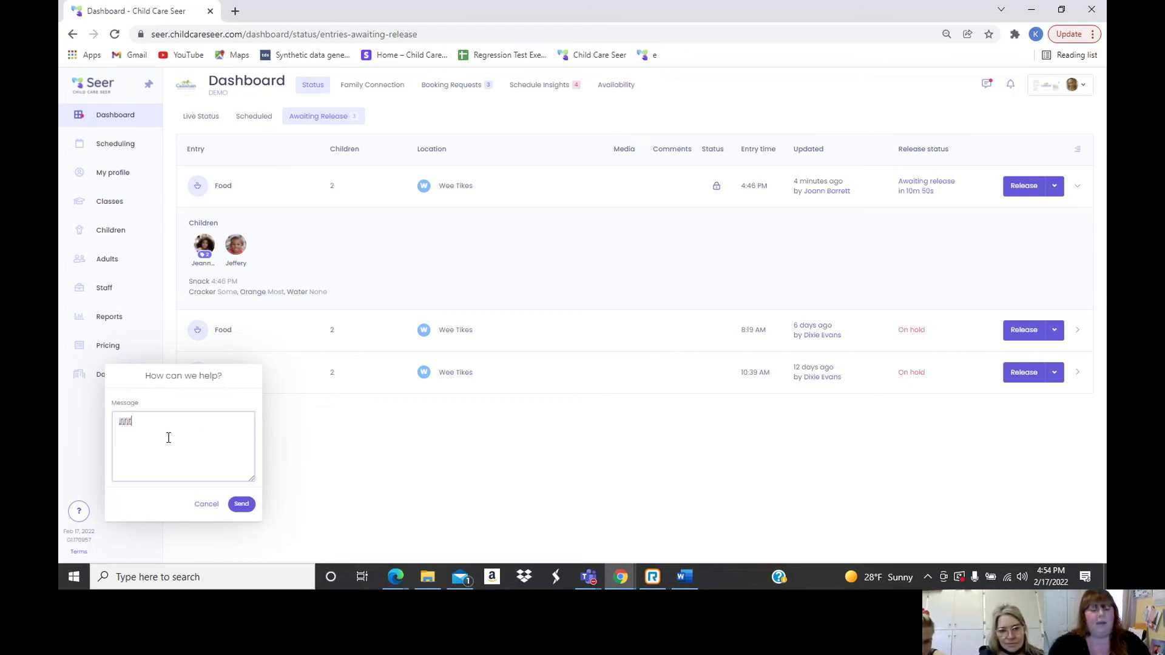
key("BackSpace")
key("BackSpace")
key("BackSpace")
key("BackSpace")
key("BackSpace")
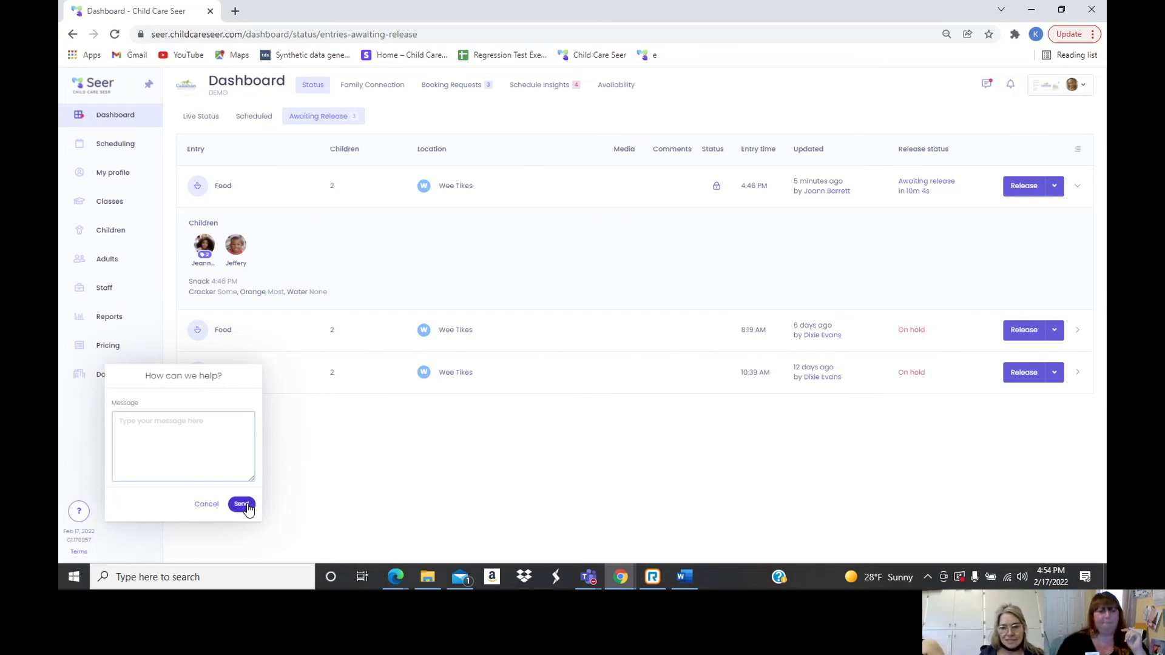
left_click(774, 106)
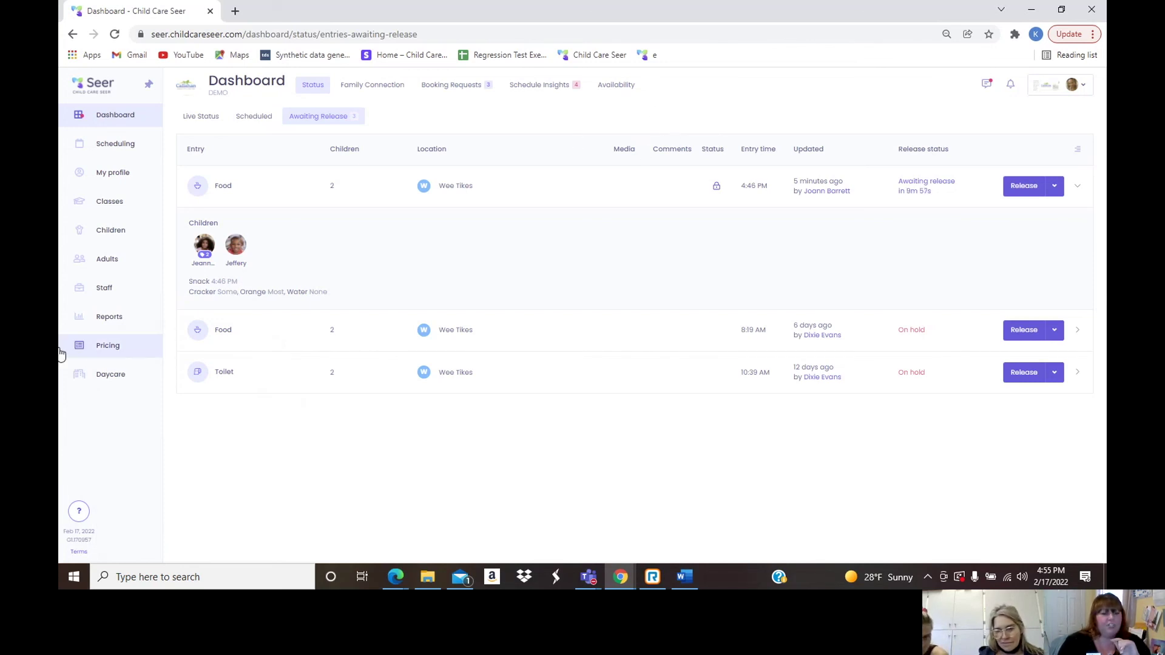
Review the Pricing section's regular programs, hourly care rates and add-ons.
left_click(107, 350)
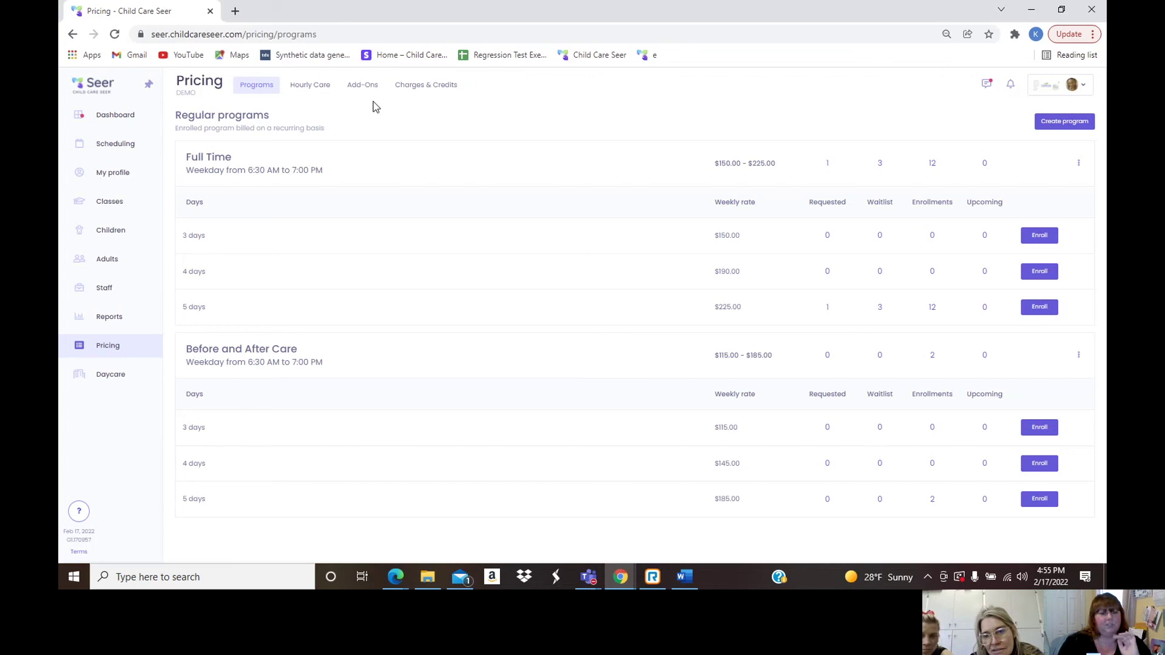
left_click(314, 88)
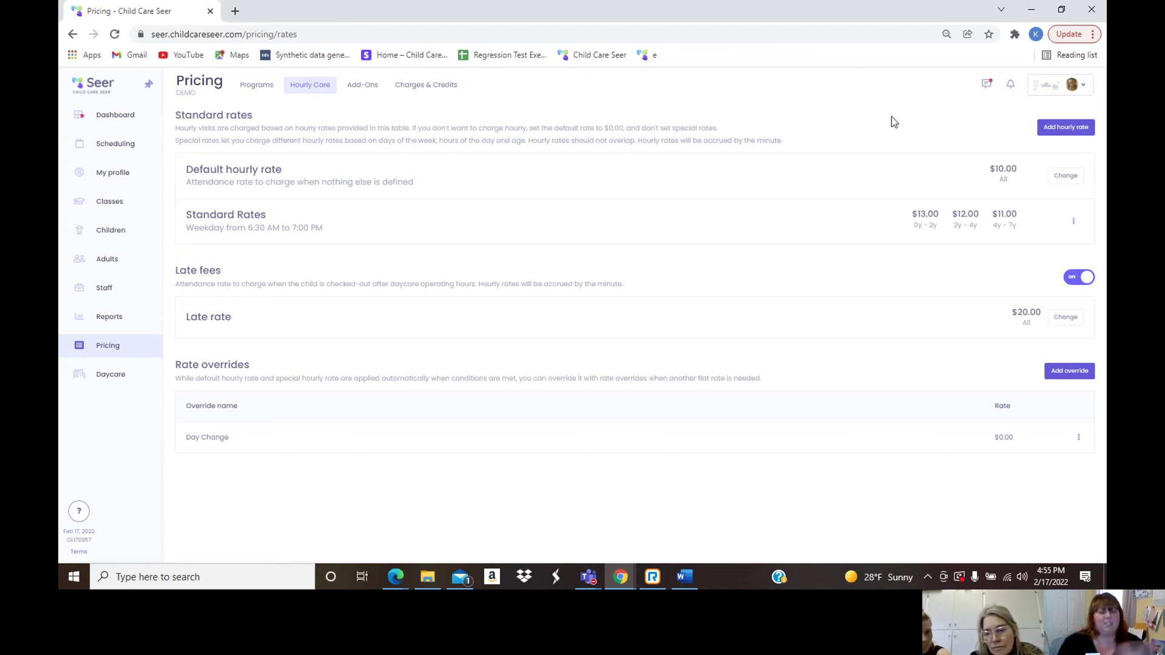
left_click(368, 89)
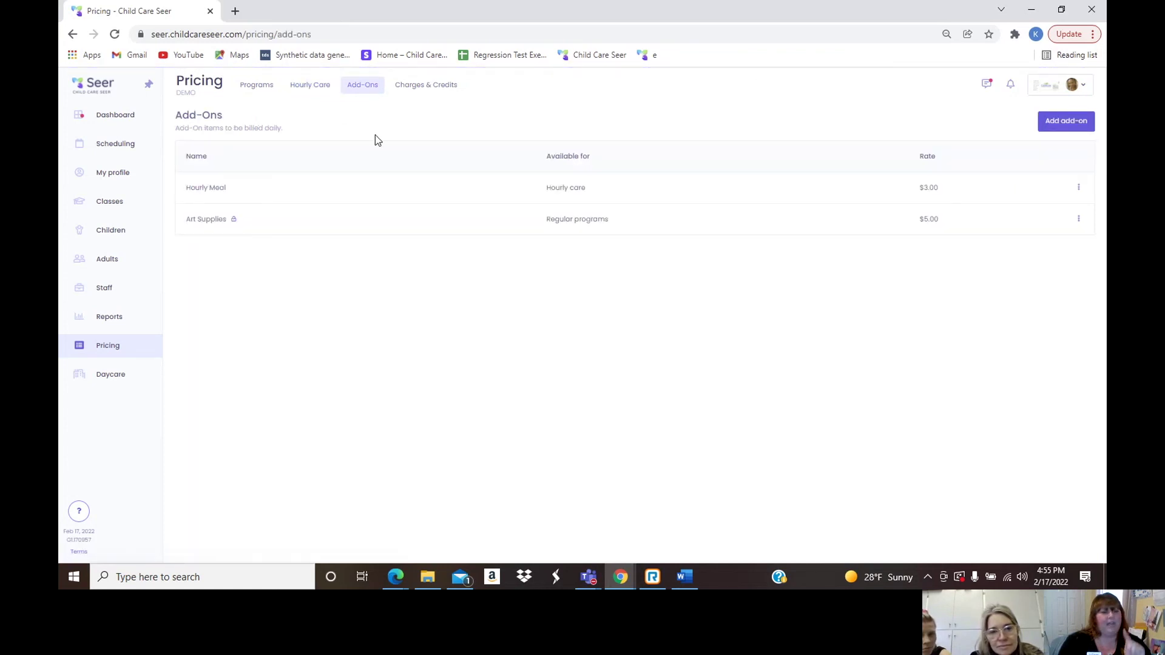
Review the pricing's charges and credits, and open the dashboard's Availability calendar.
left_click(442, 89)
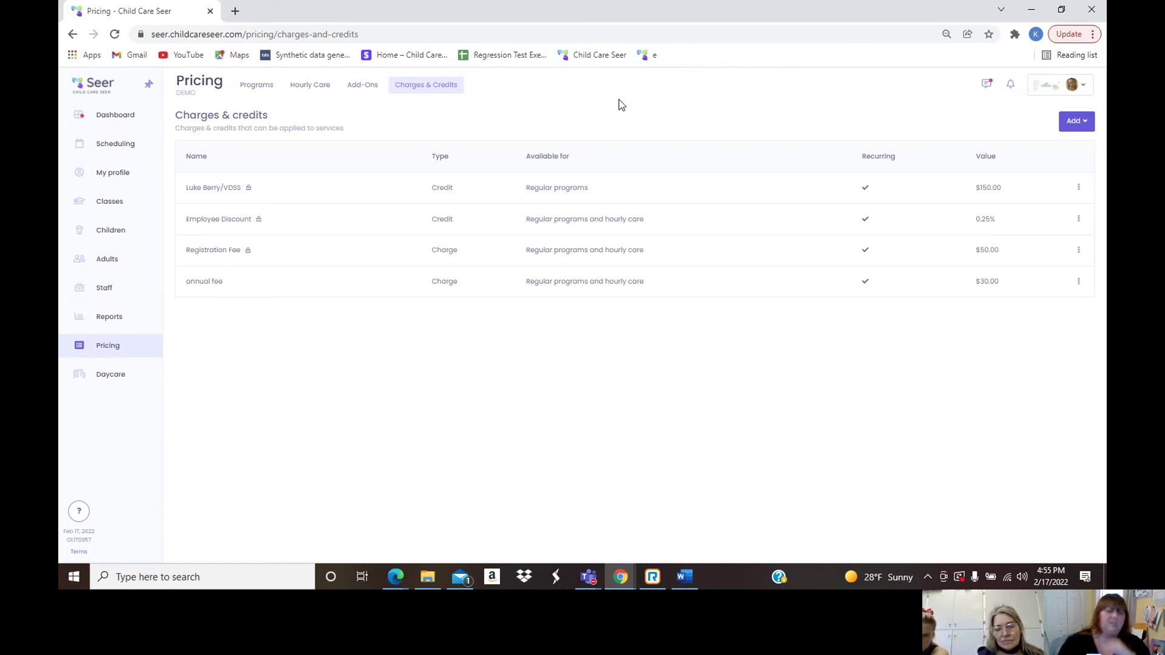
left_click(127, 119)
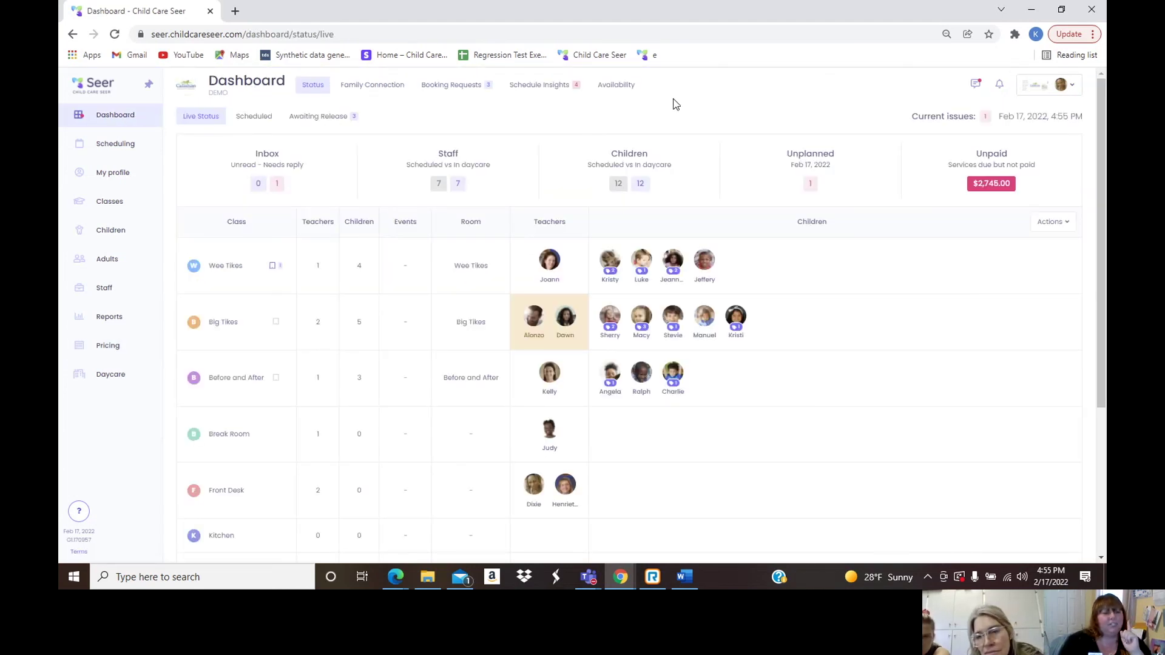
left_click(622, 86)
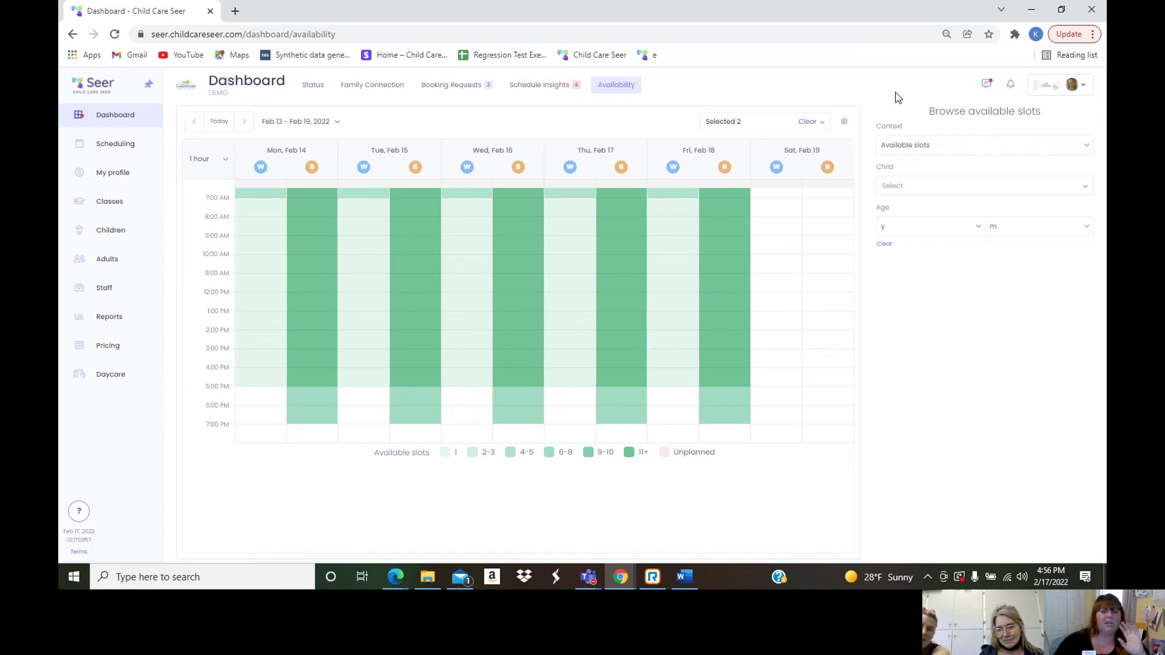
Start a program enrollment for the first listed child, choosing the Full Time, 5 days program.
left_click(984, 145)
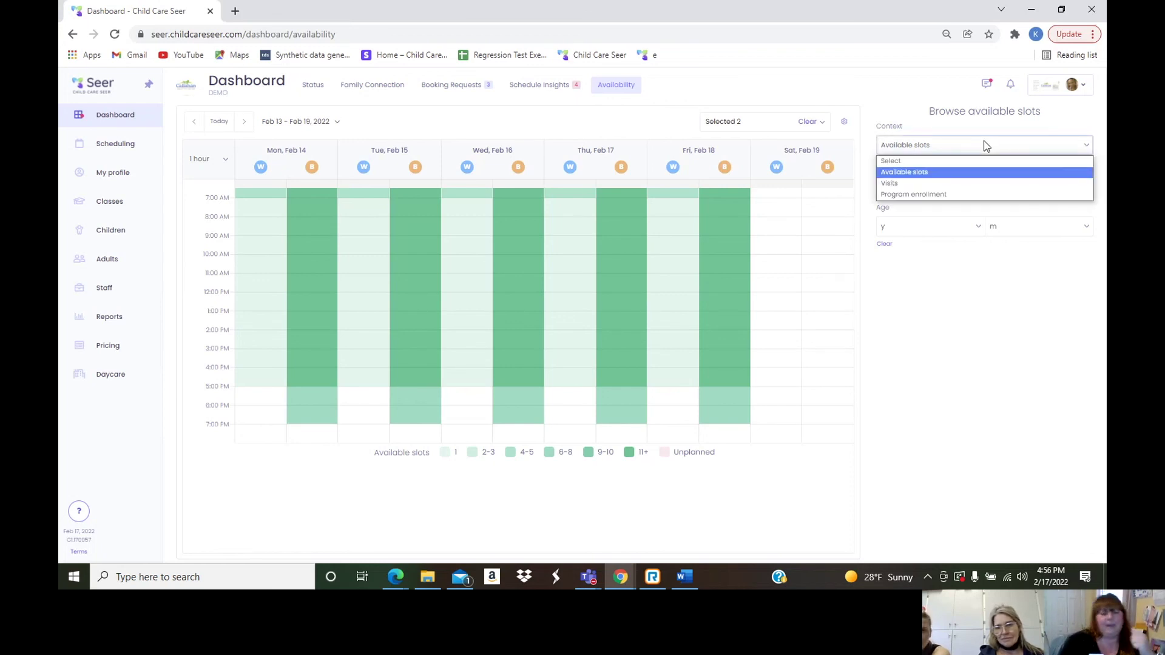
left_click(955, 195)
left_click(948, 189)
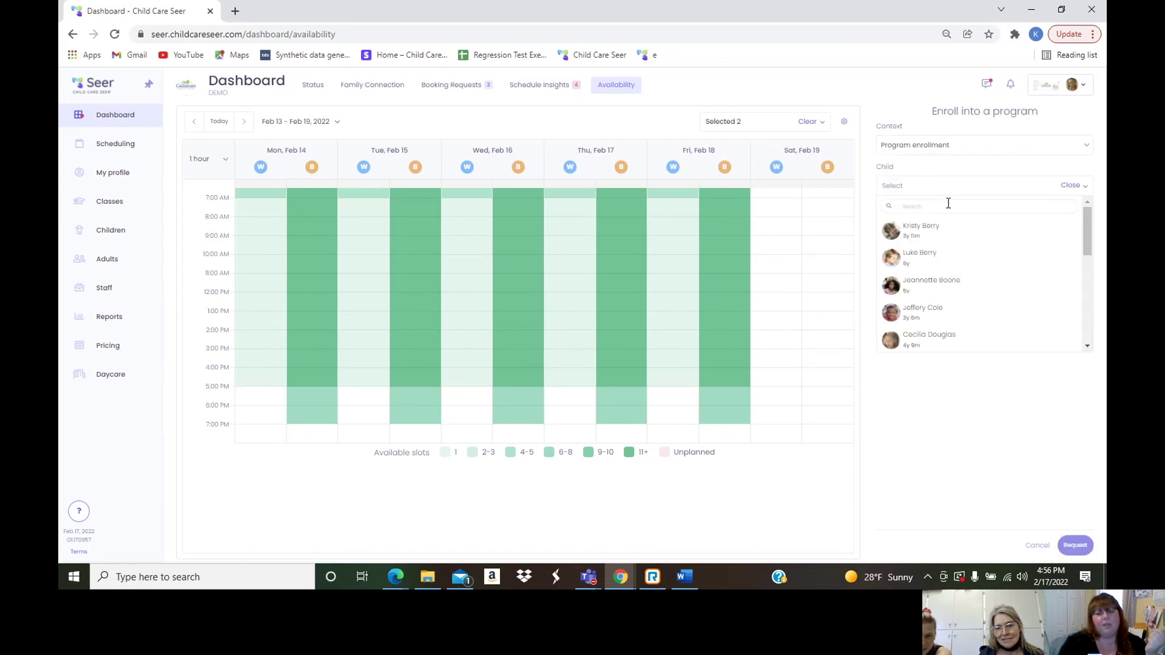
left_click(938, 238)
left_click(954, 231)
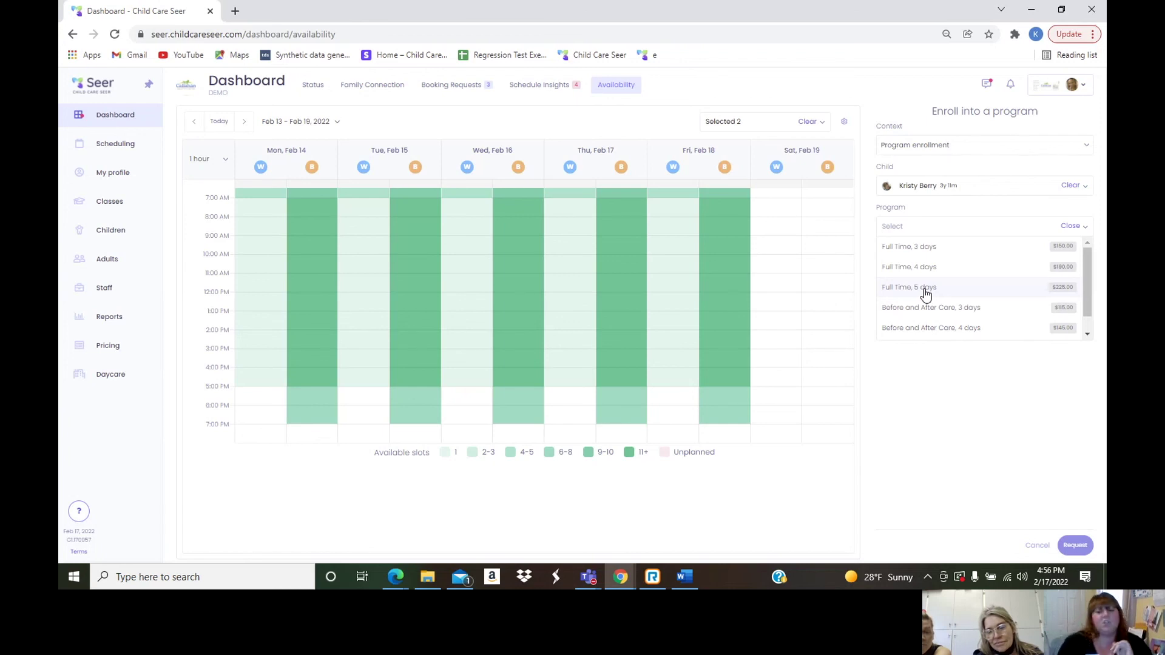
left_click(925, 294)
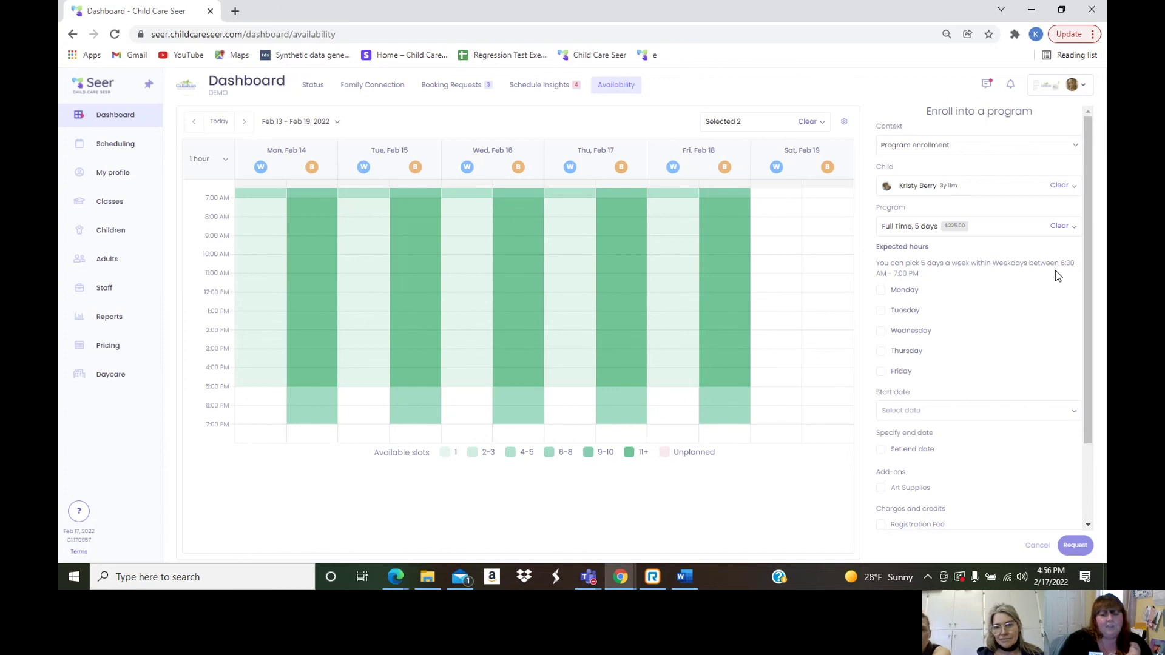
Add Monday to the enrollment's expected hours, from 7:00 AM to 3:00 PM.
scroll(1006, 329, "down", 1)
scroll(1005, 328, "down", 1)
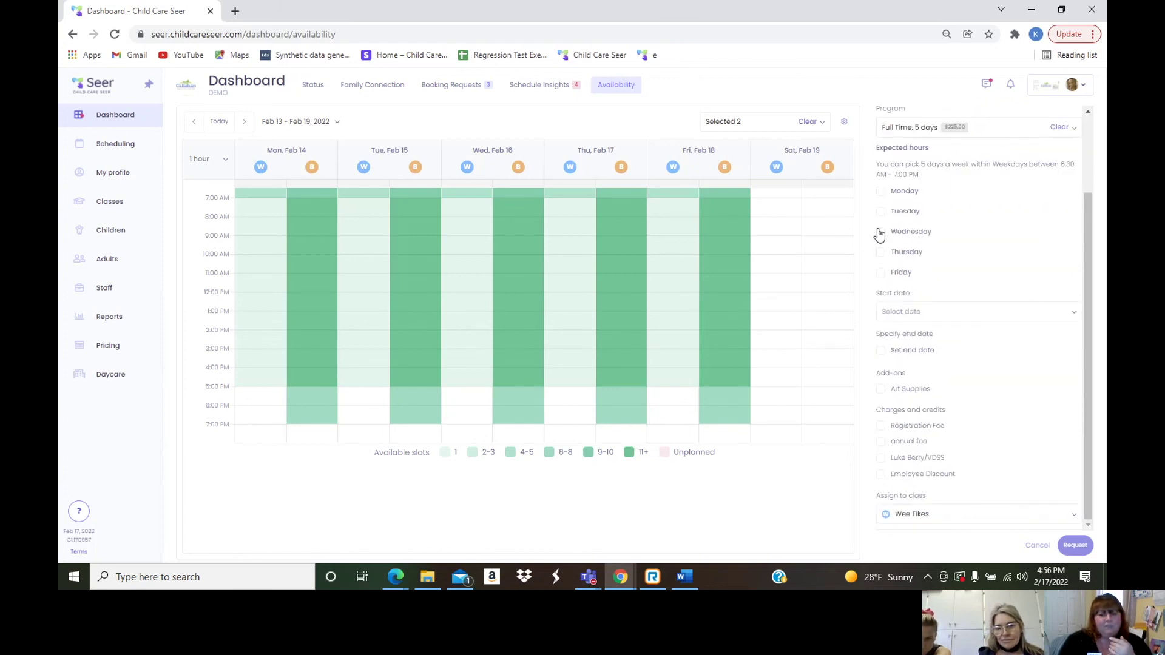
left_click(881, 191)
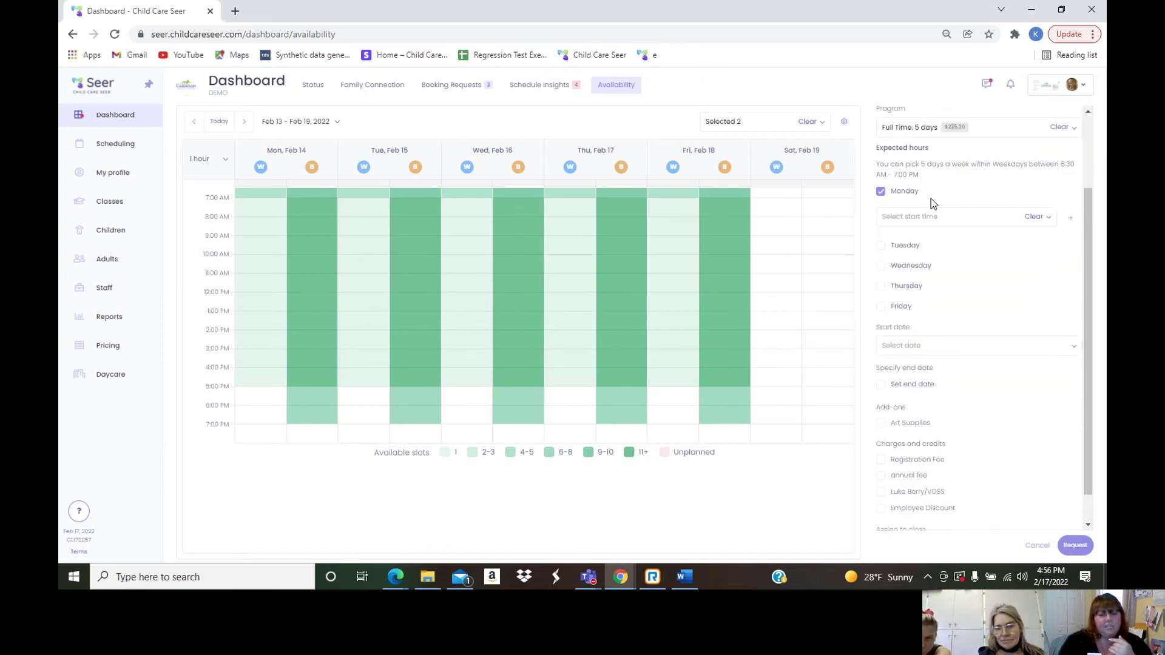
left_click(950, 220)
scroll(907, 382, "down", 2)
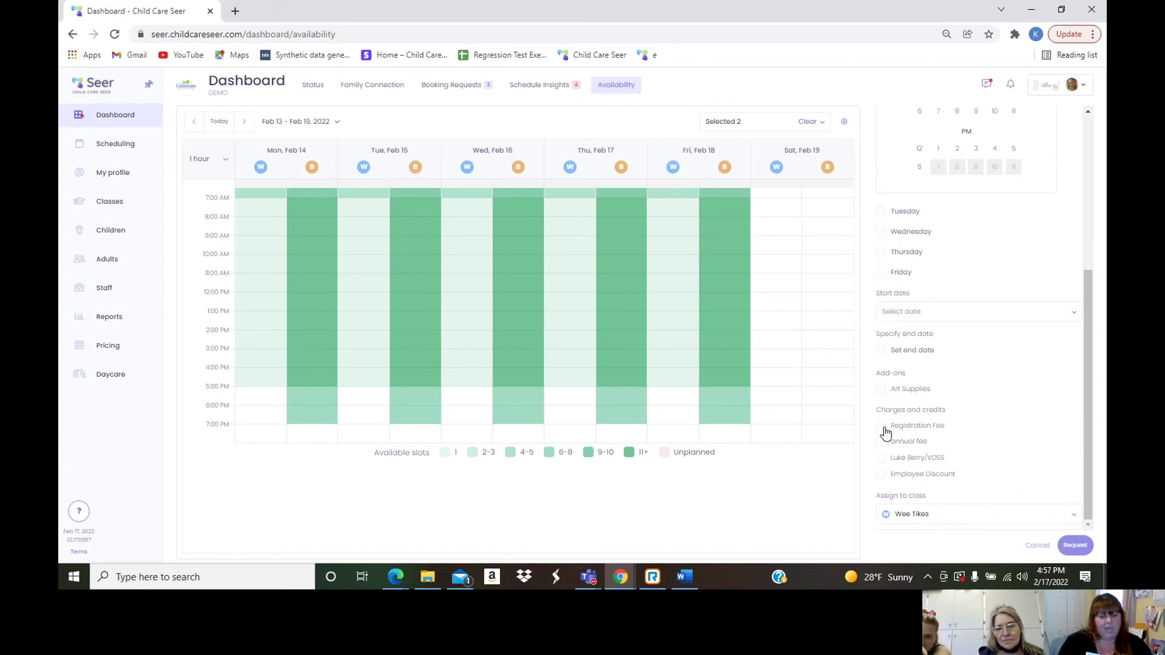
scroll(973, 382, "up", 3)
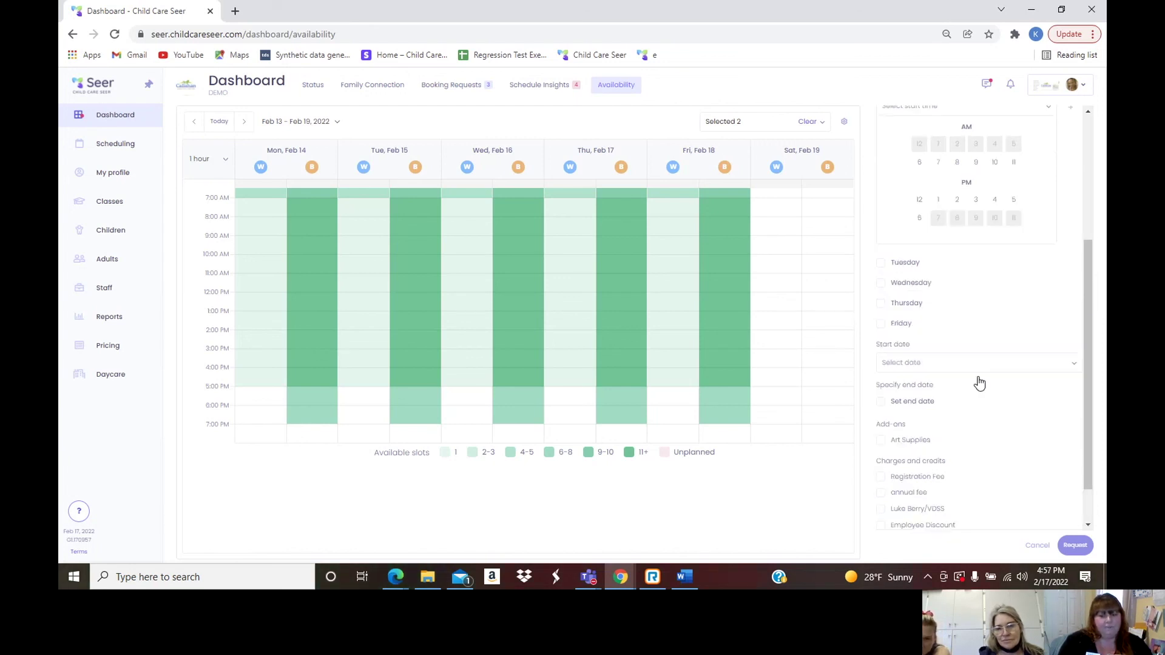
left_click(939, 310)
left_click(927, 309)
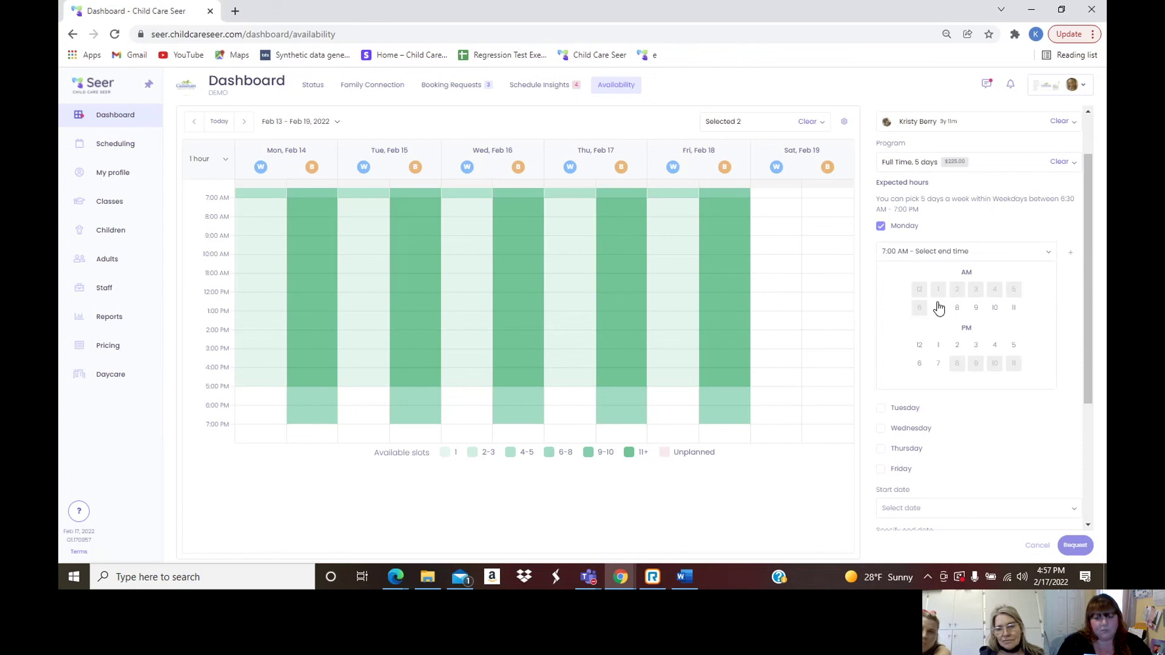
left_click(976, 346)
left_click(923, 302)
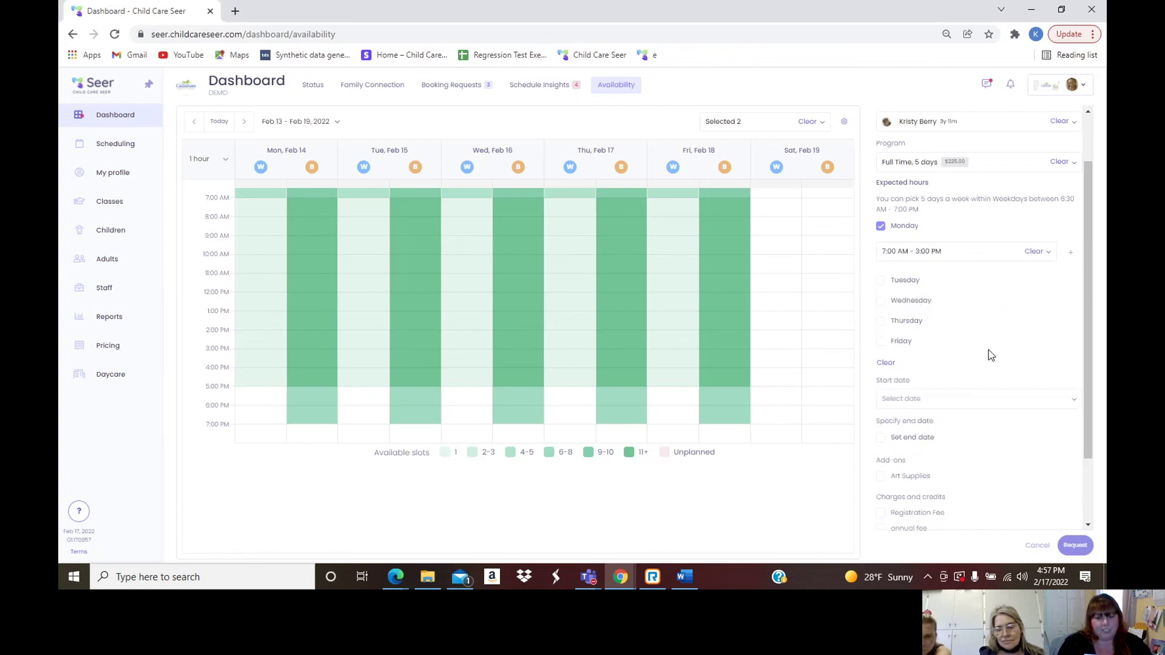
Add Tuesday, Wednesday, Thursday and Friday to the expected hours, each from 7:00 AM to 3:00 PM.
left_click(881, 280)
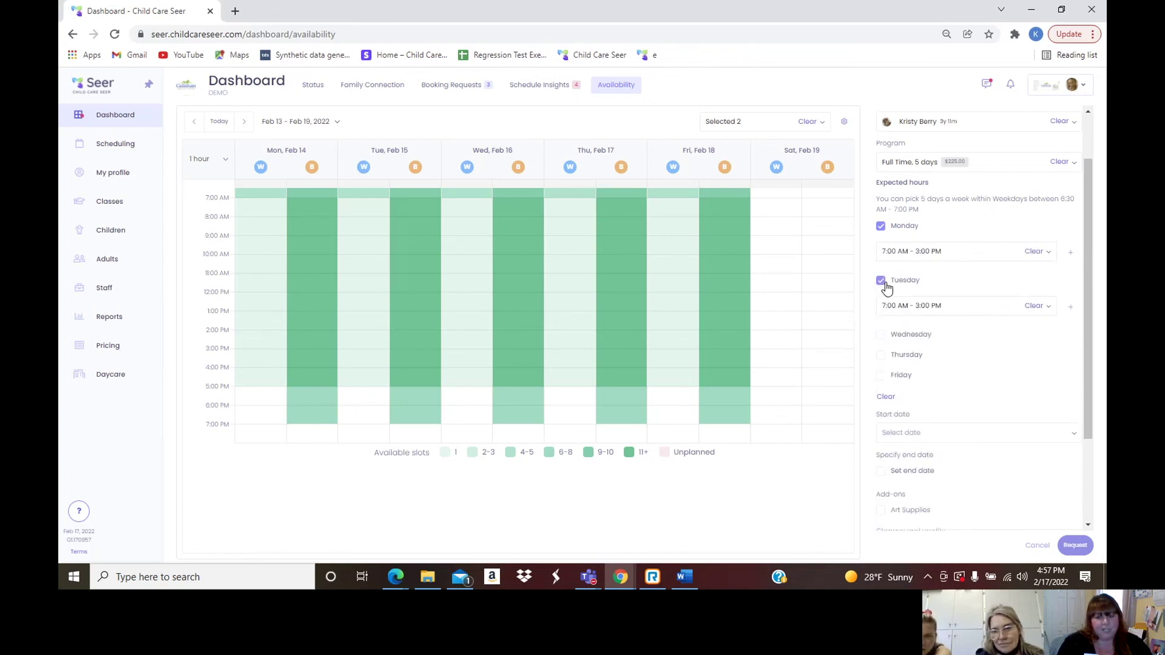
left_click(880, 334)
left_click(881, 387)
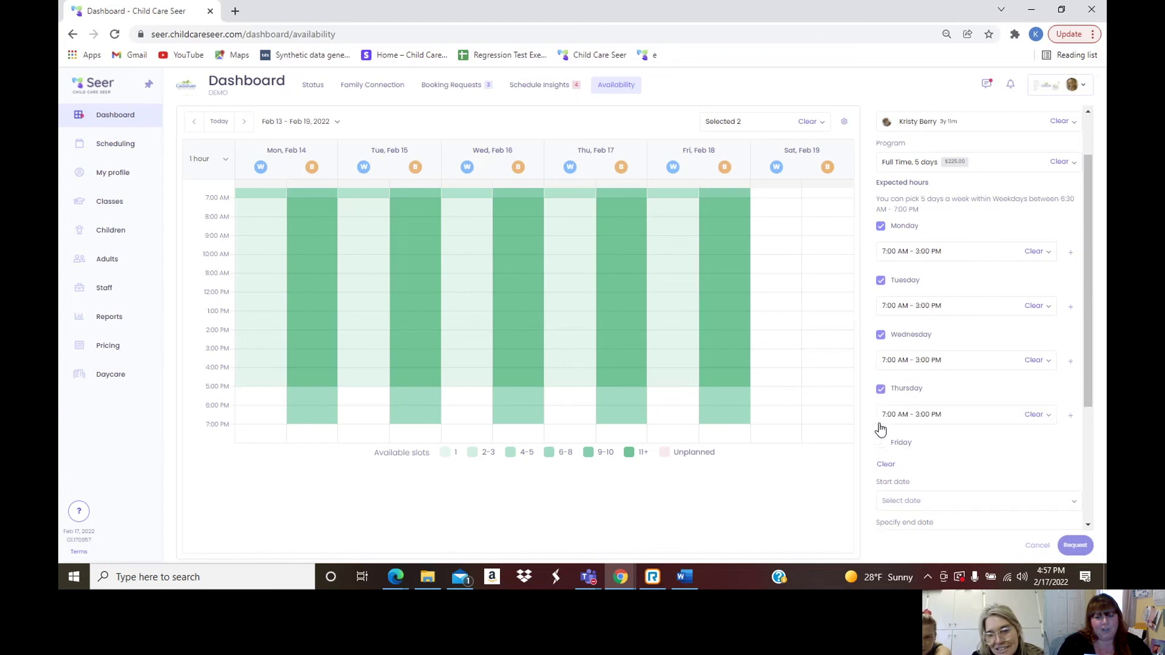
left_click(881, 444)
Set the enrollment's start date to Feb 22, 2022 and include the Art Supplies add-on and the Registration Fee.
scroll(965, 452, "down", 4)
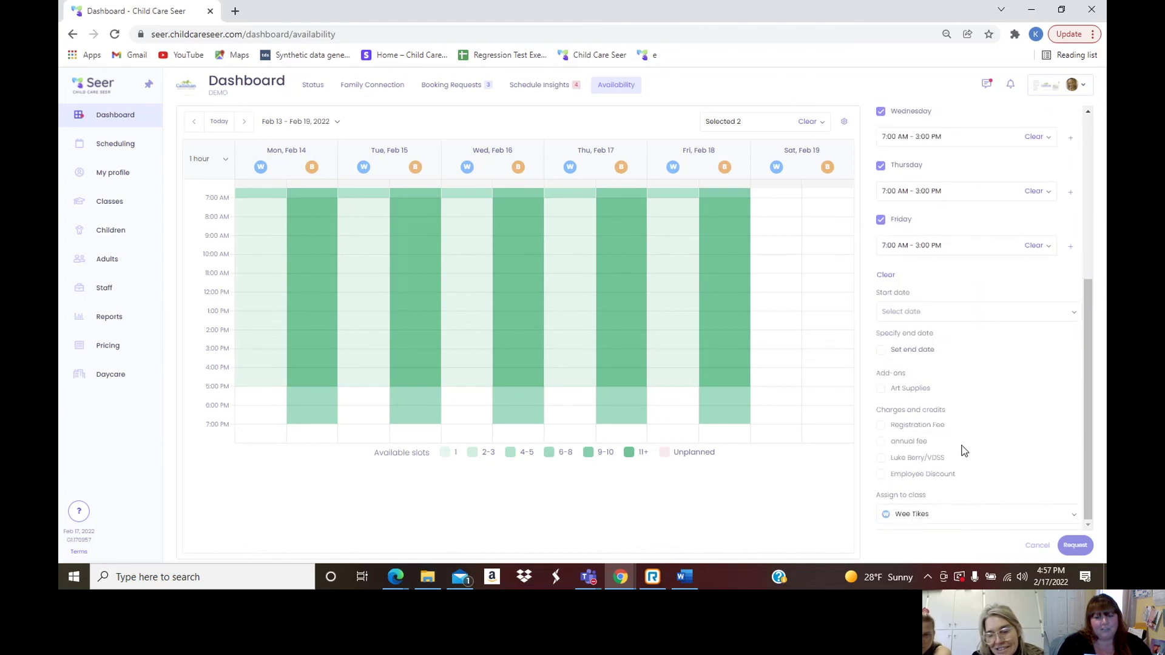
left_click(899, 312)
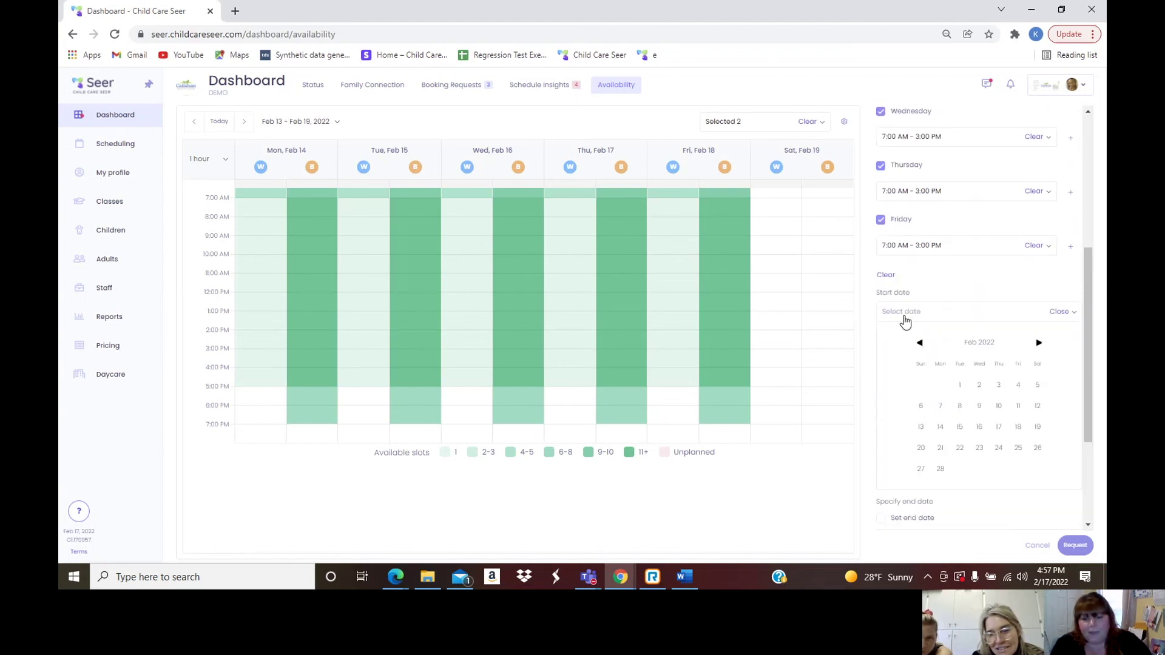
scroll(905, 321, "down", 3)
left_click(959, 290)
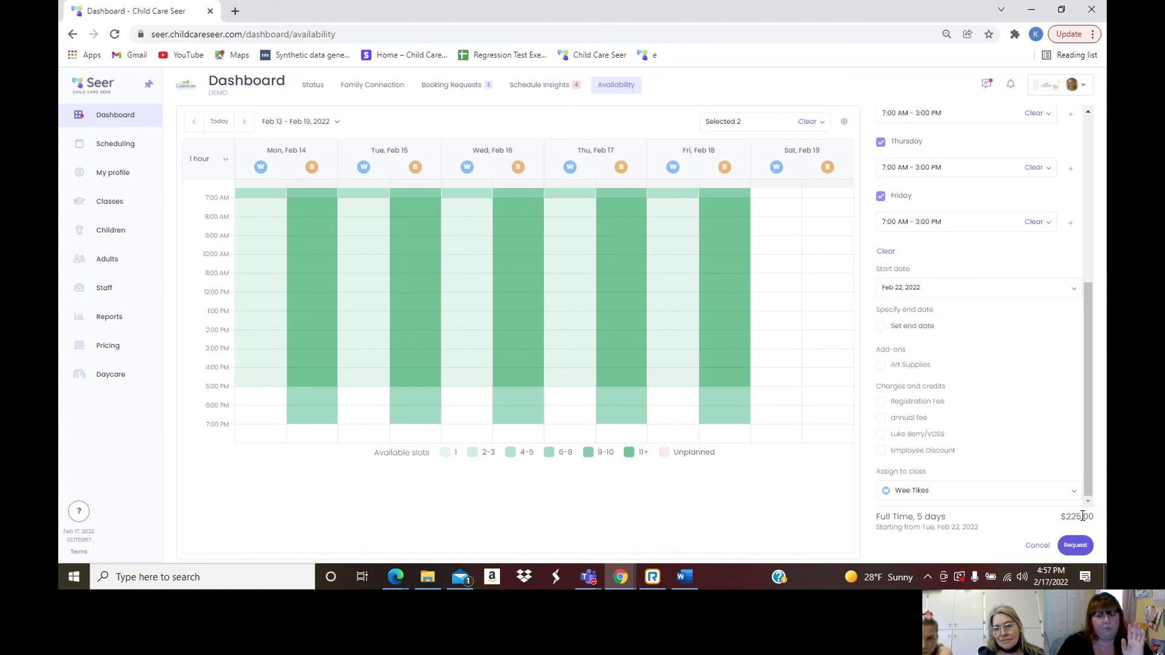
left_click(883, 367)
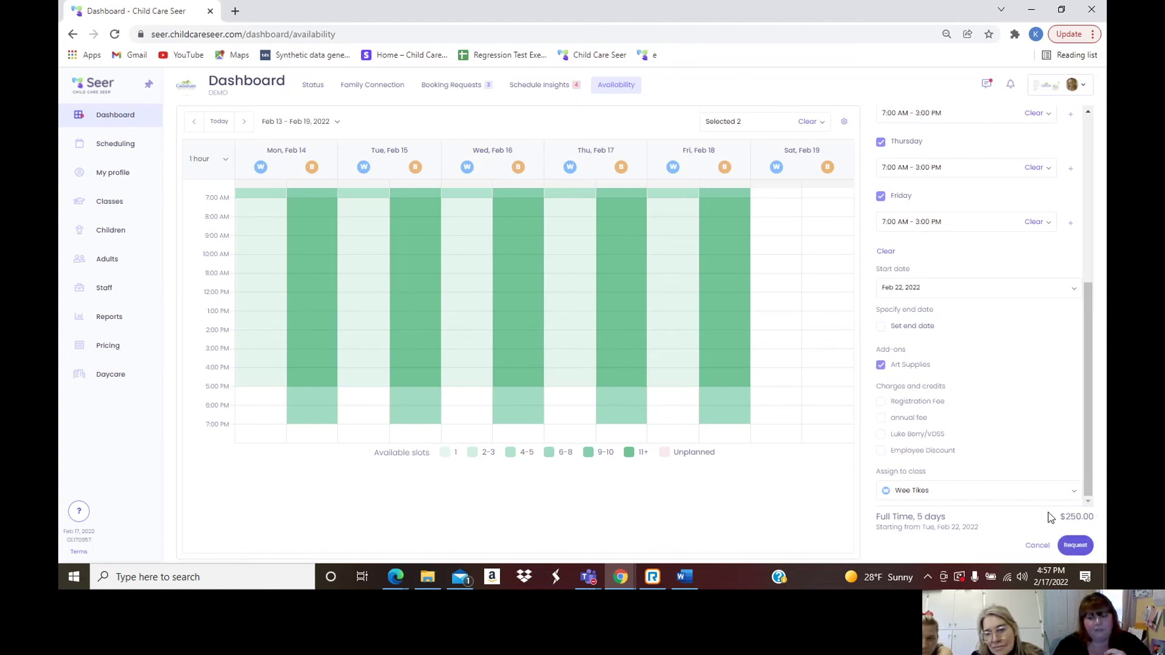
left_click(881, 403)
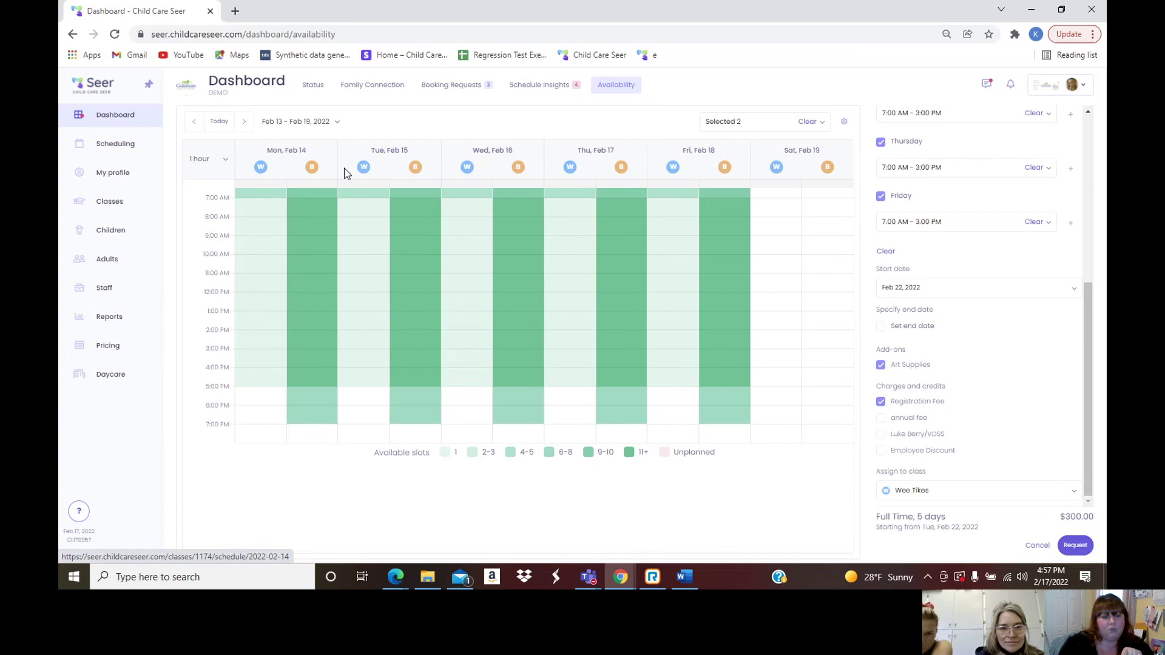
Show the Before and After class in the availability calendar and check the available slots on Thursday and Friday.
left_click(777, 124)
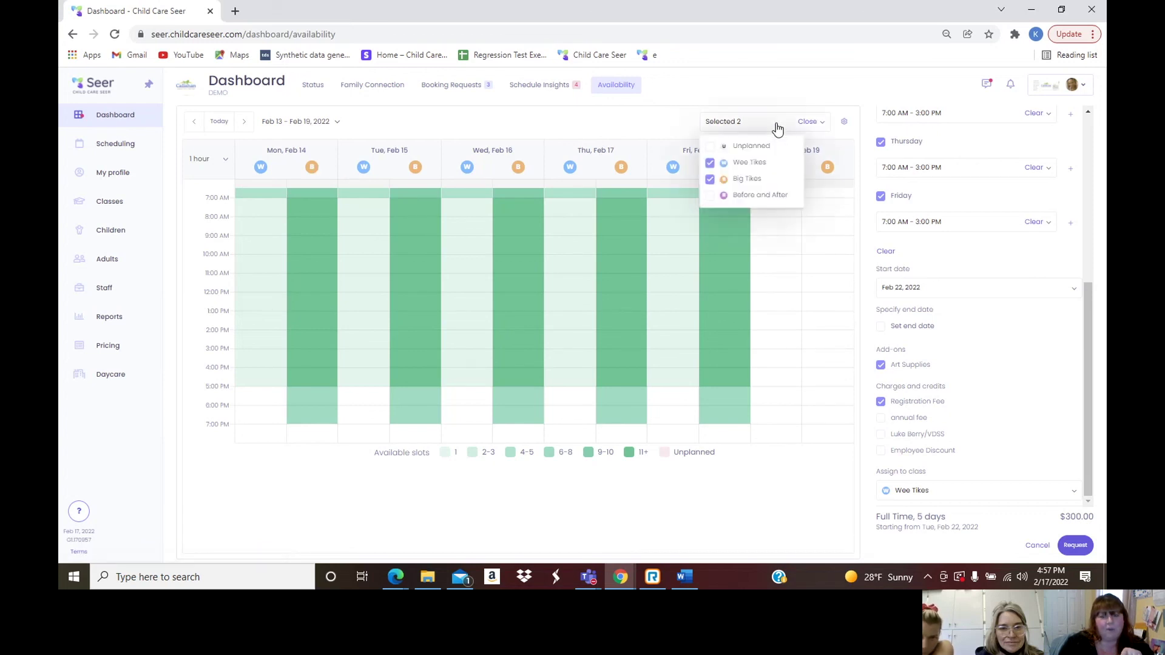
left_click(711, 196)
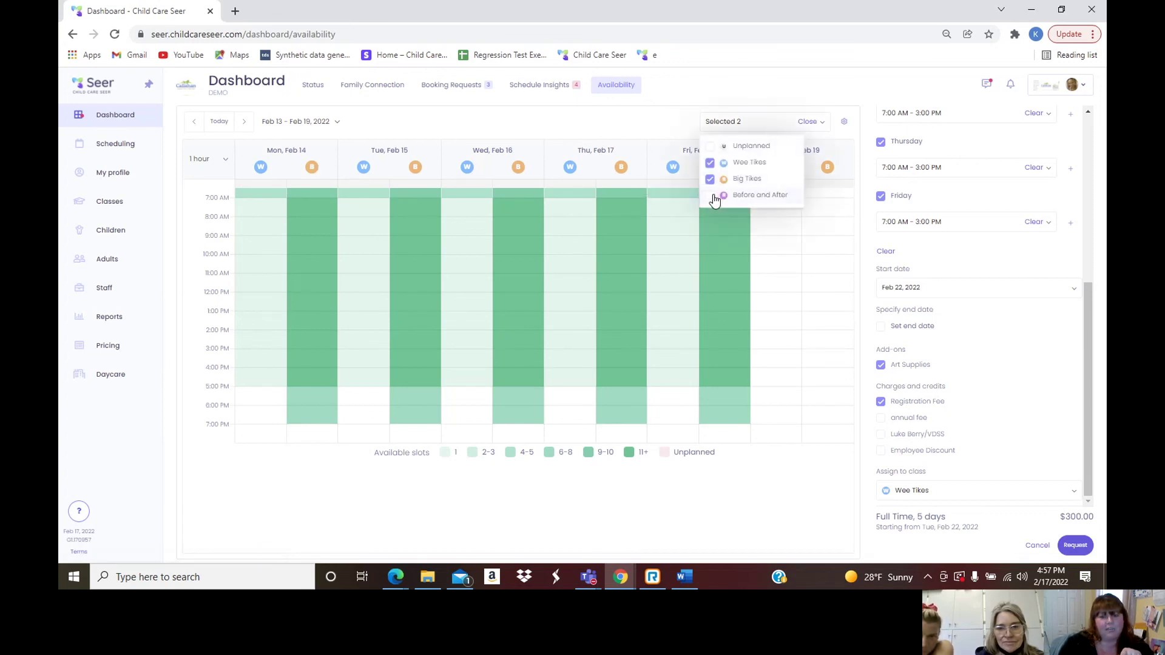
left_click(691, 105)
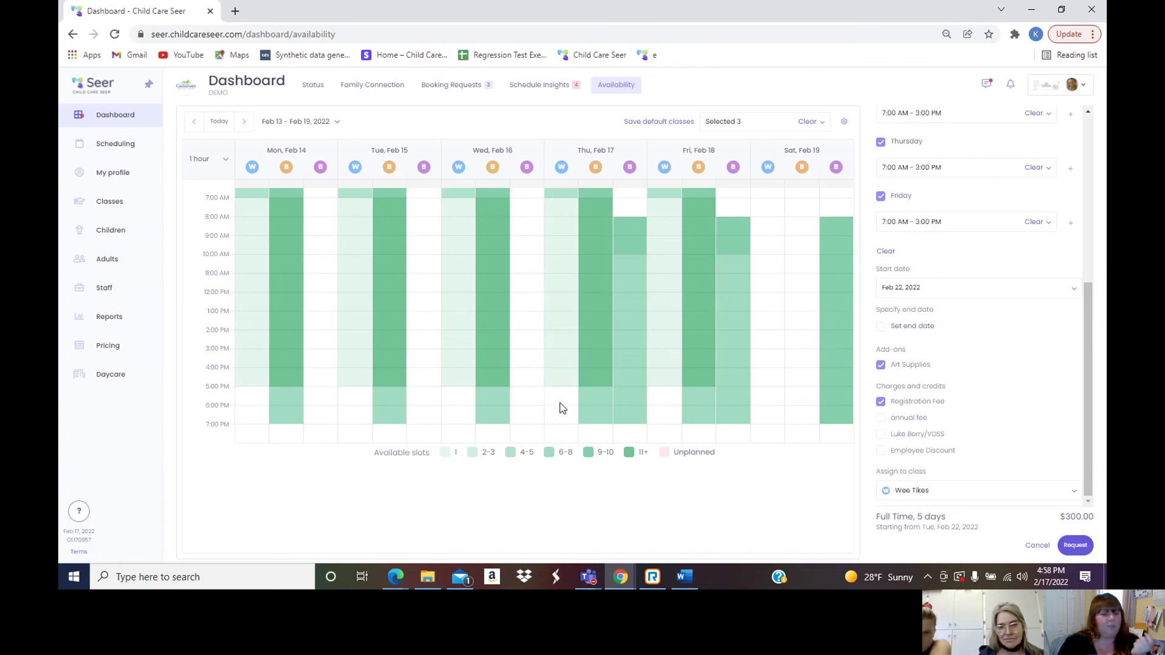
mouse_move(562, 389)
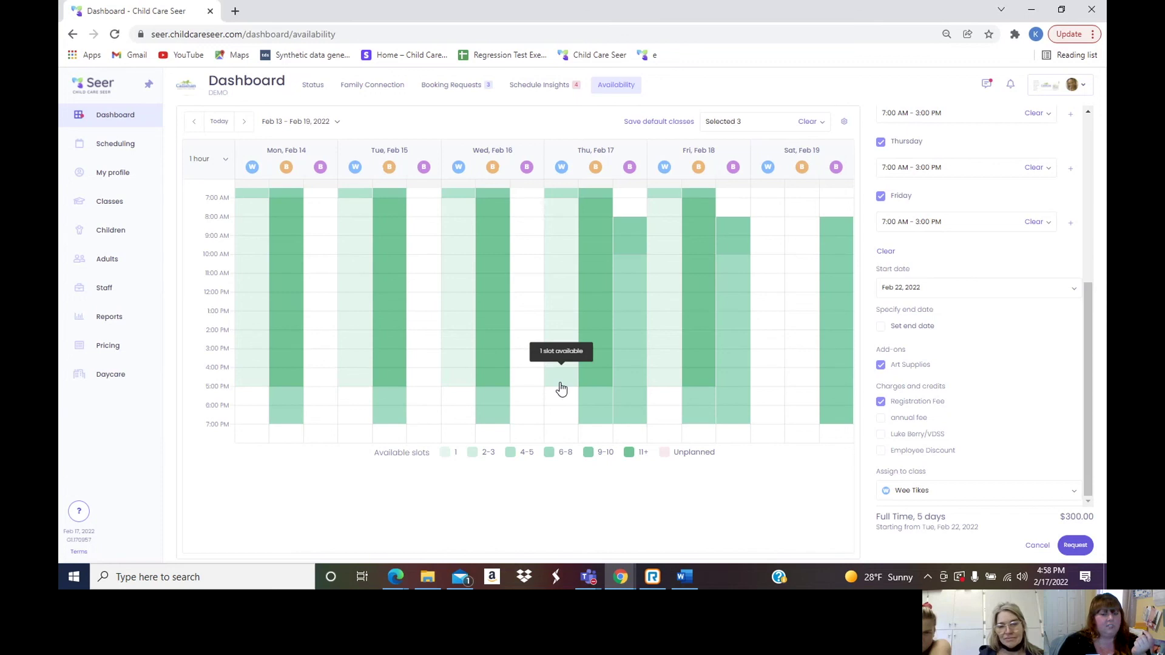
mouse_move(602, 369)
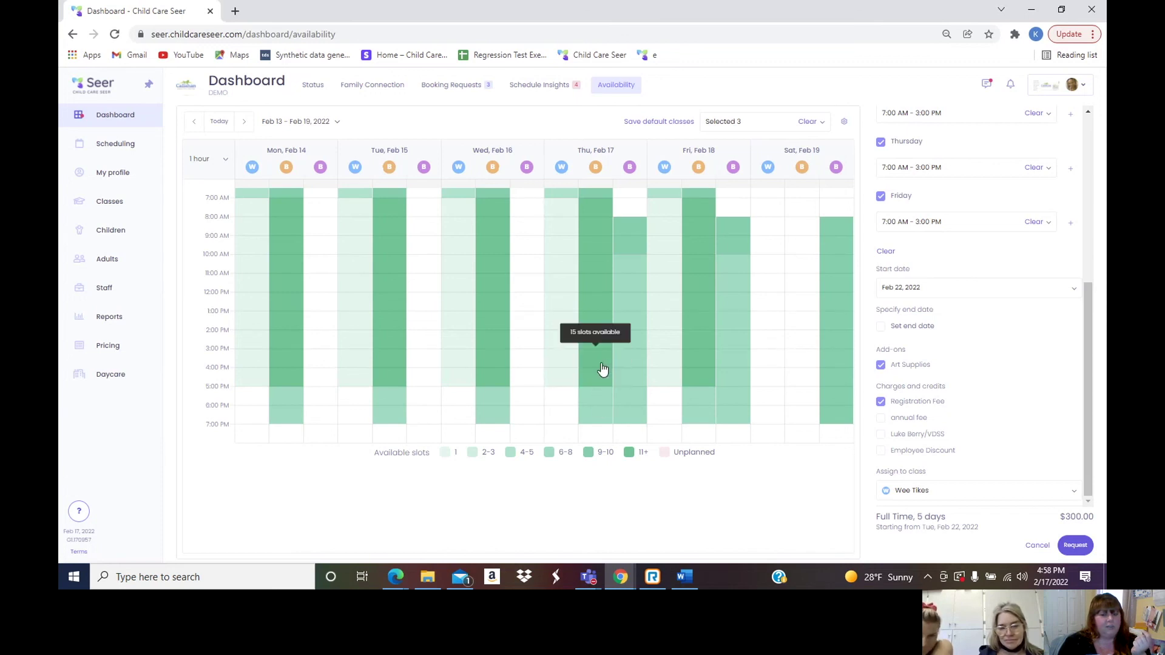
mouse_move(744, 252)
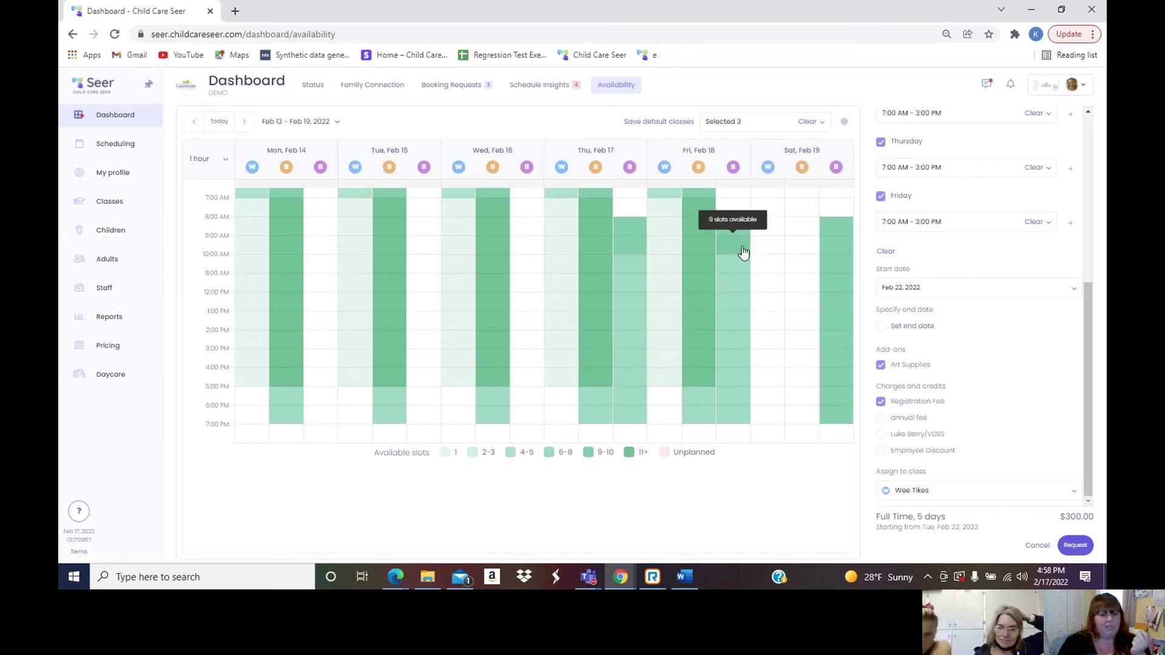
mouse_move(733, 278)
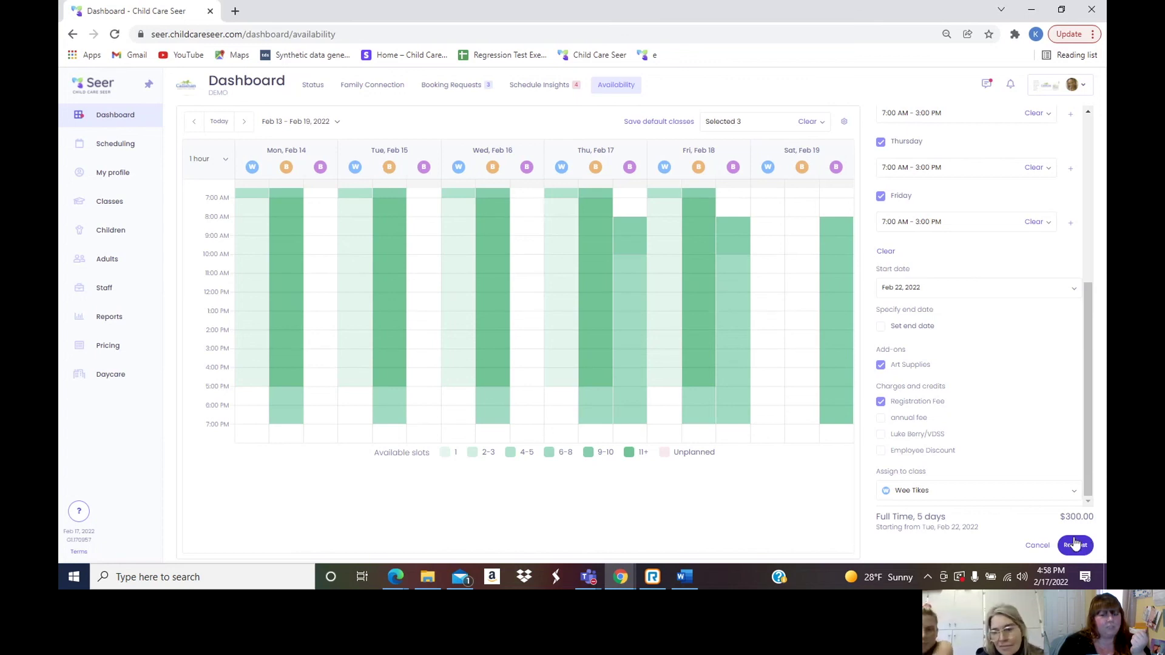
Review the requested bookings and the waitlist, including the actions available for a request in each list.
left_click(459, 86)
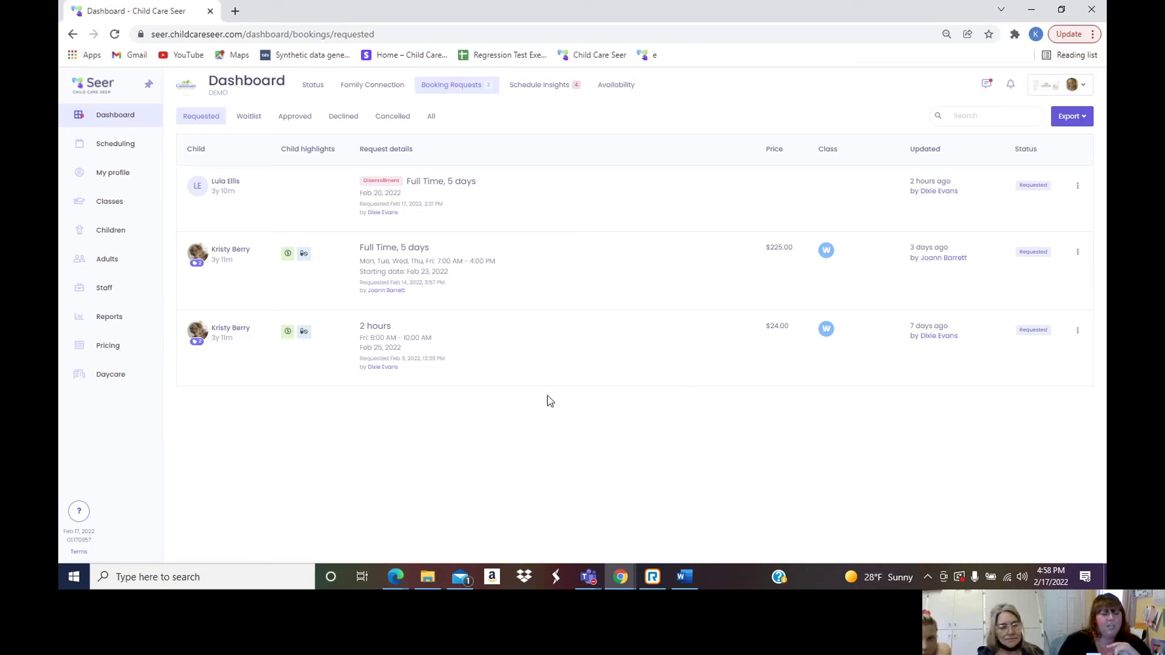
left_click(1077, 254)
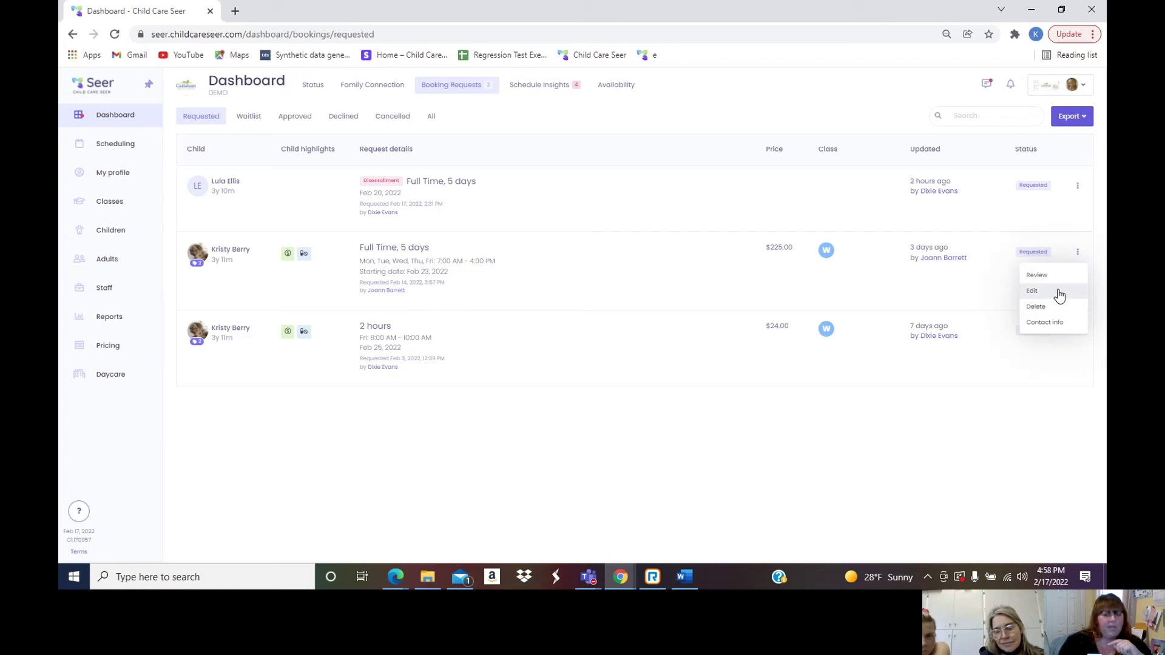
left_click(248, 117)
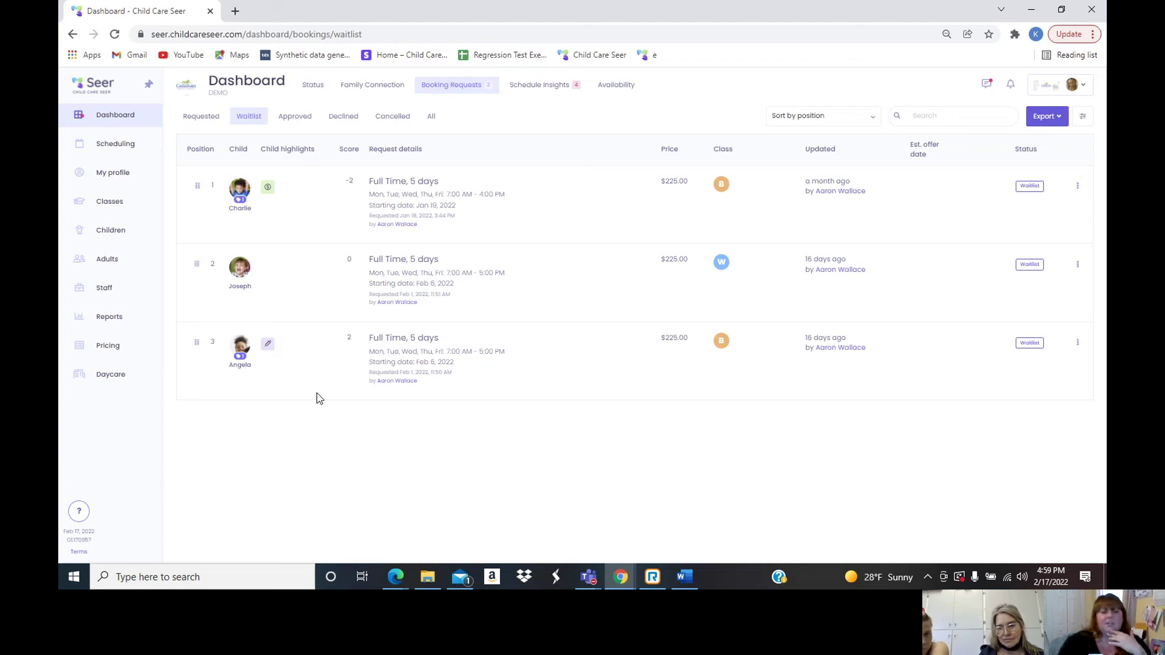
left_click(1078, 187)
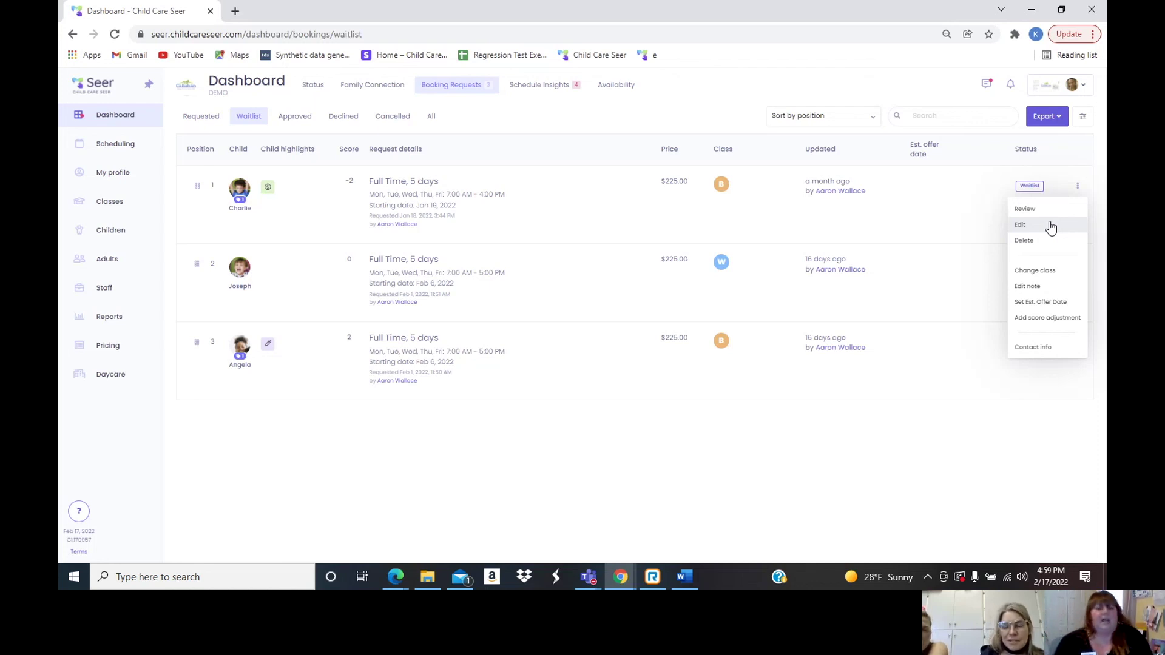
left_click(719, 103)
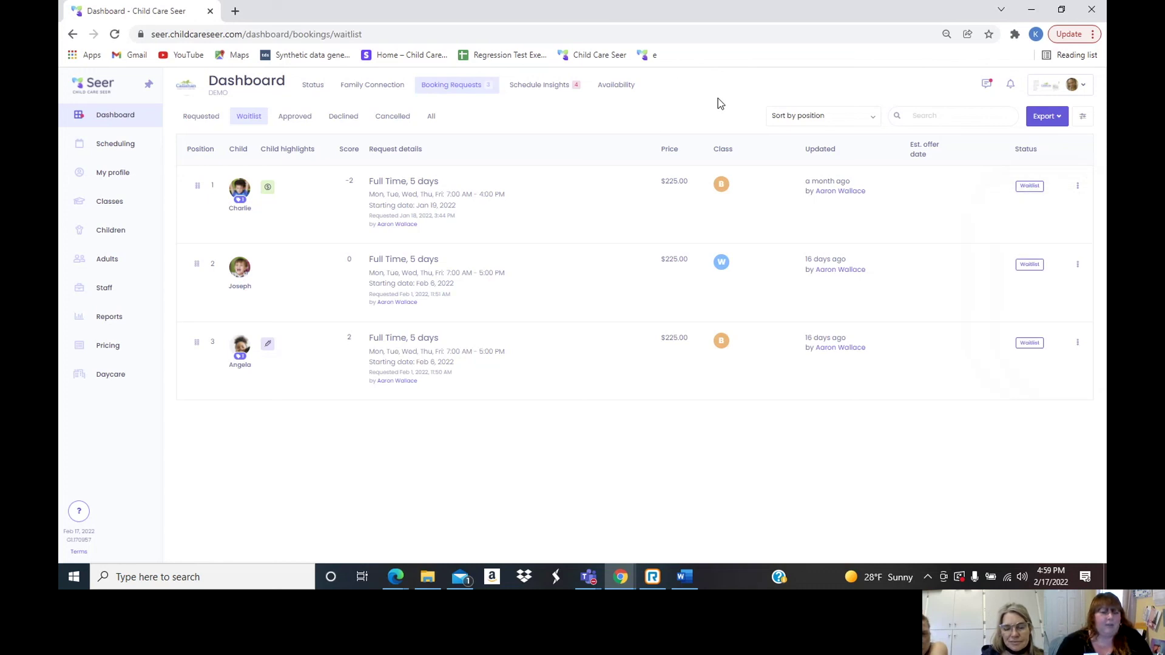
Return to the dashboard's Live Status and bring up the open Microsoft Teams windows.
left_click(121, 122)
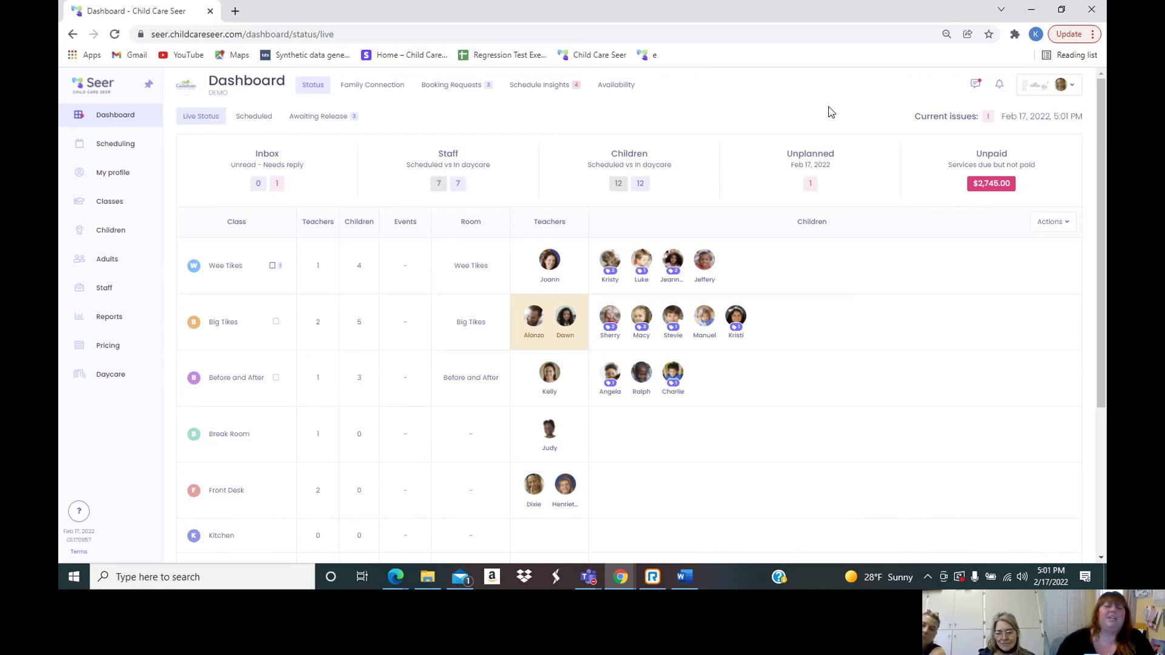
left_click(593, 577)
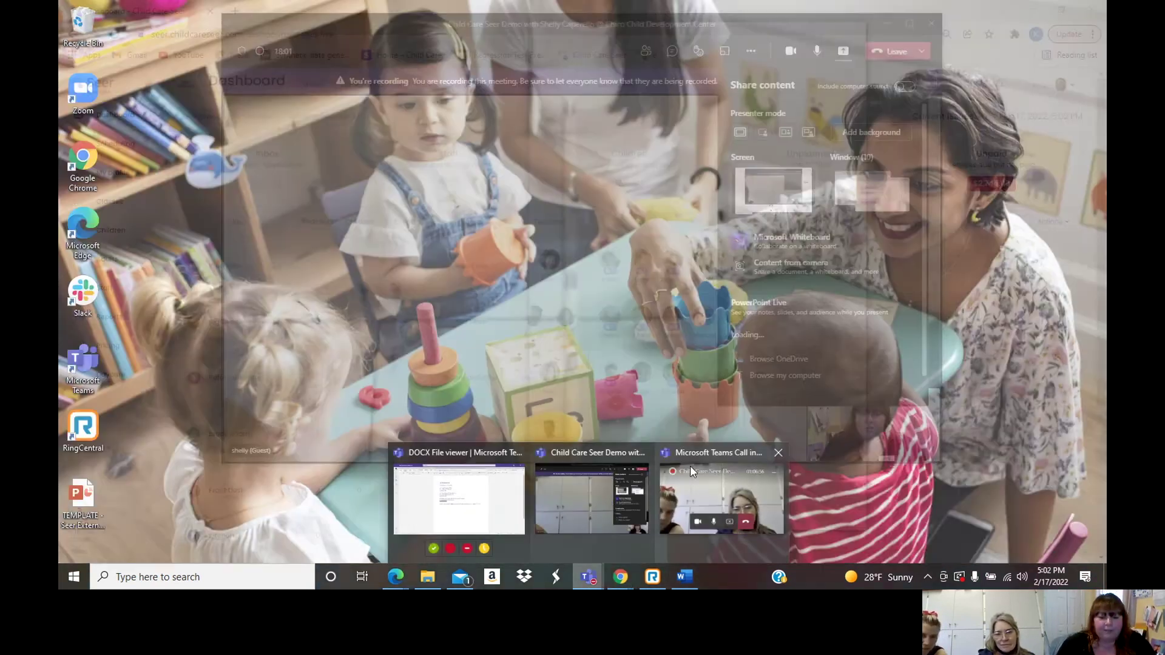